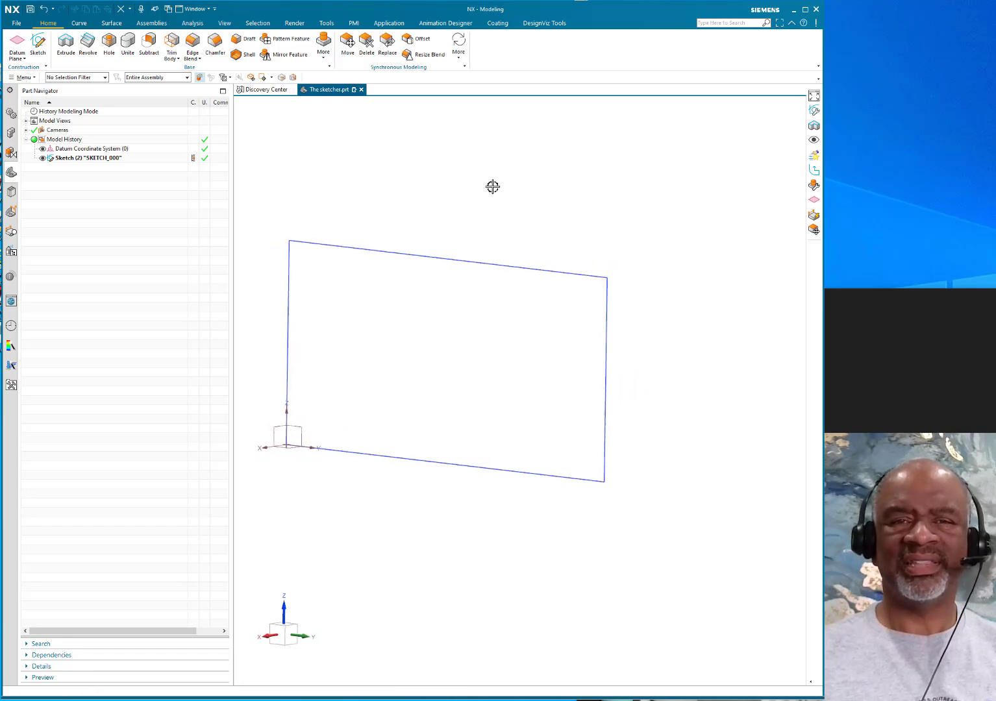
{"action": "scroll", "coordinate": [502, 193], "scroll_direction": "down", "scroll_amount": 2}
{"action": "scroll", "coordinate": [487, 189], "scroll_direction": "up", "scroll_amount": 2}
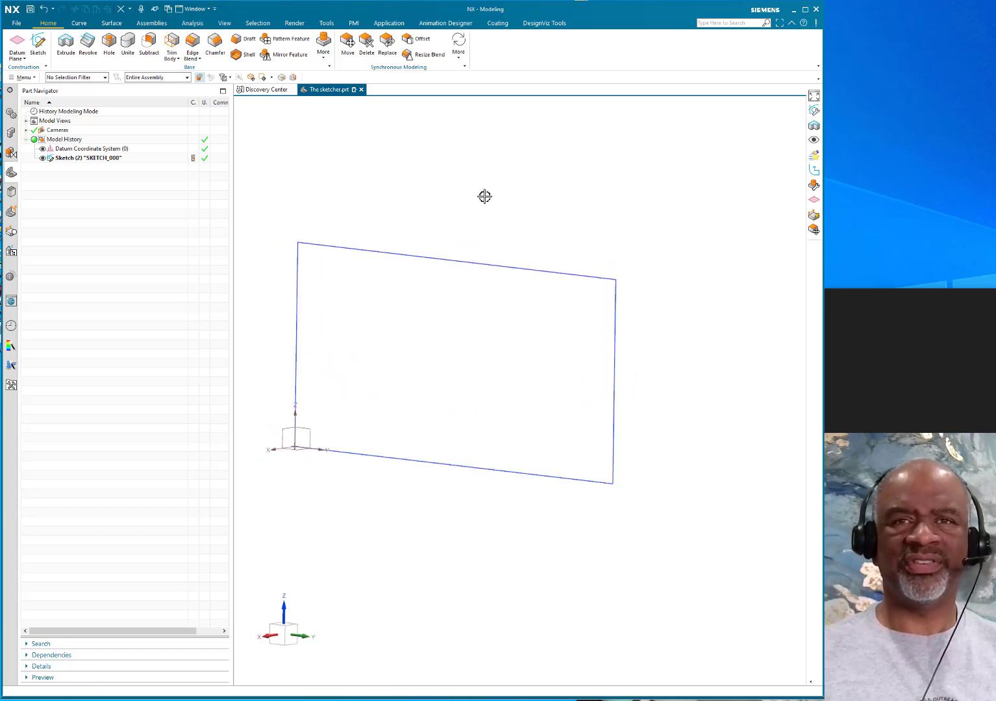
{"action": "middle_click_drag", "start_coordinate": [476, 196], "coordinate": [489, 203]}
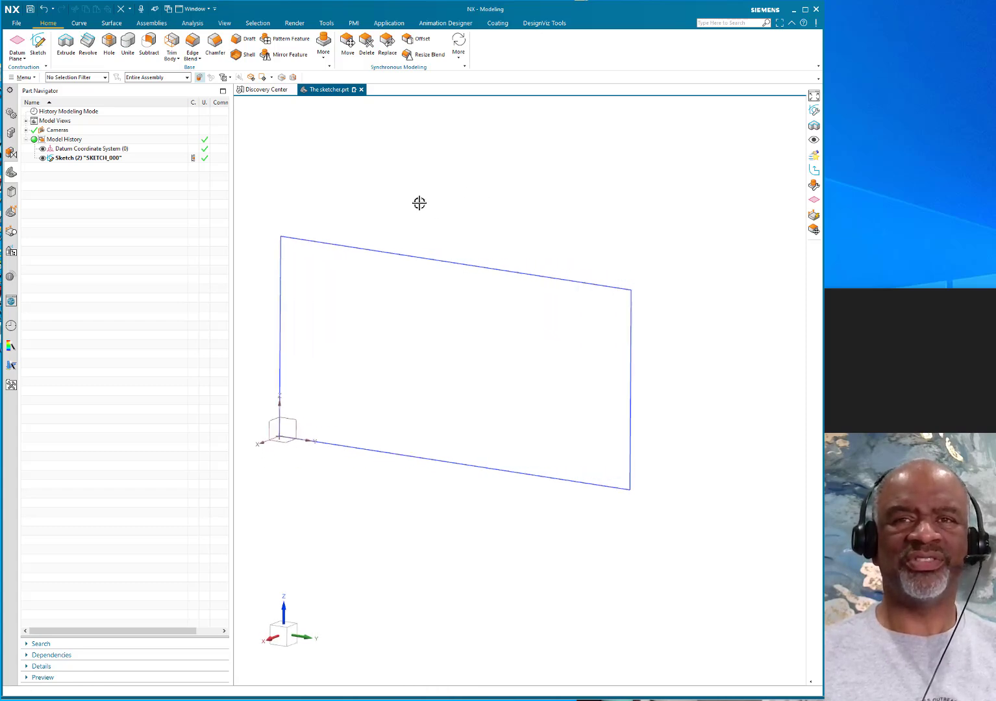
{"action": "middle_click_drag", "start_coordinate": [406, 184], "coordinate": [469, 178], "text": "shift"}
{"action": "scroll", "coordinate": [434, 186], "scroll_direction": "down", "scroll_amount": 3}
{"action": "scroll", "coordinate": [434, 186], "scroll_direction": "up", "scroll_amount": 2}
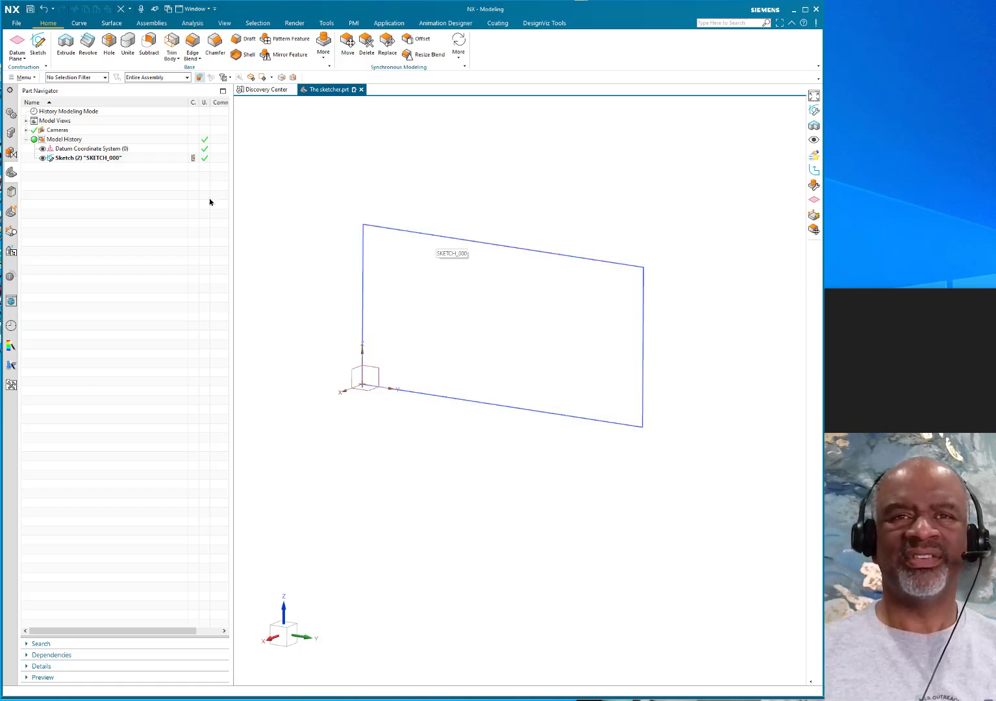
{"action": "mouse_move", "coordinate": [460, 249]}
{"action": "middle_mouse_down"}
{"action": "mouse_move", "coordinate": [425, 163]}
{"action": "mouse_move", "coordinate": [461, 159]}
{"action": "mouse_move", "coordinate": [403, 177]}
{"action": "middle_mouse_up"}
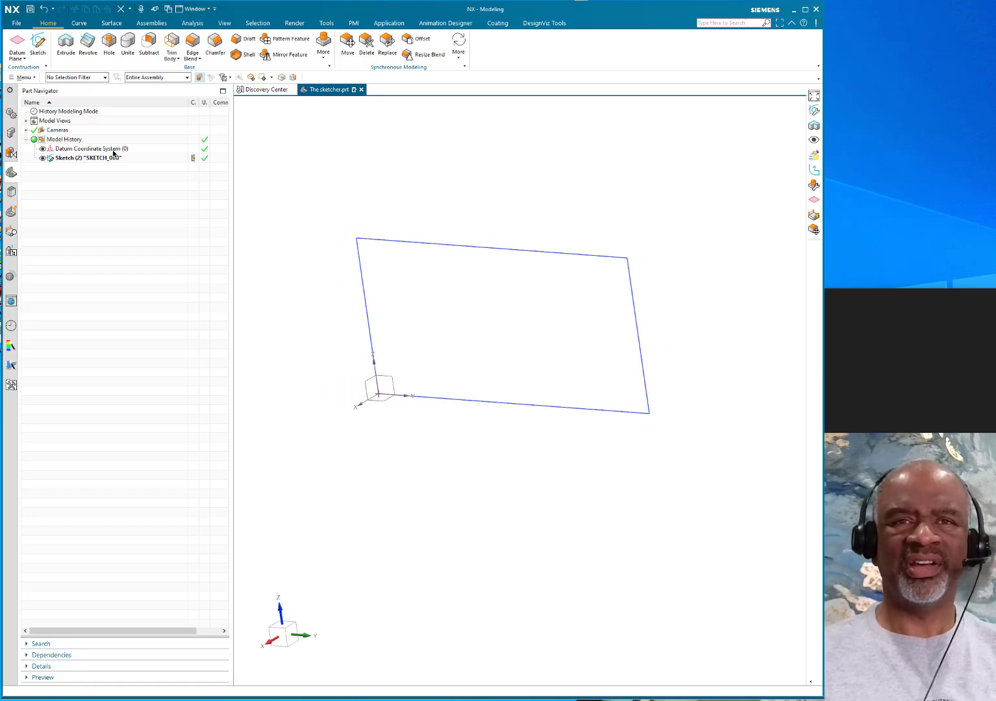
Open the legacy sketch SKETCH_000 for editing its parameters without renewing it
{"action": "double_click", "coordinate": [119, 158]}
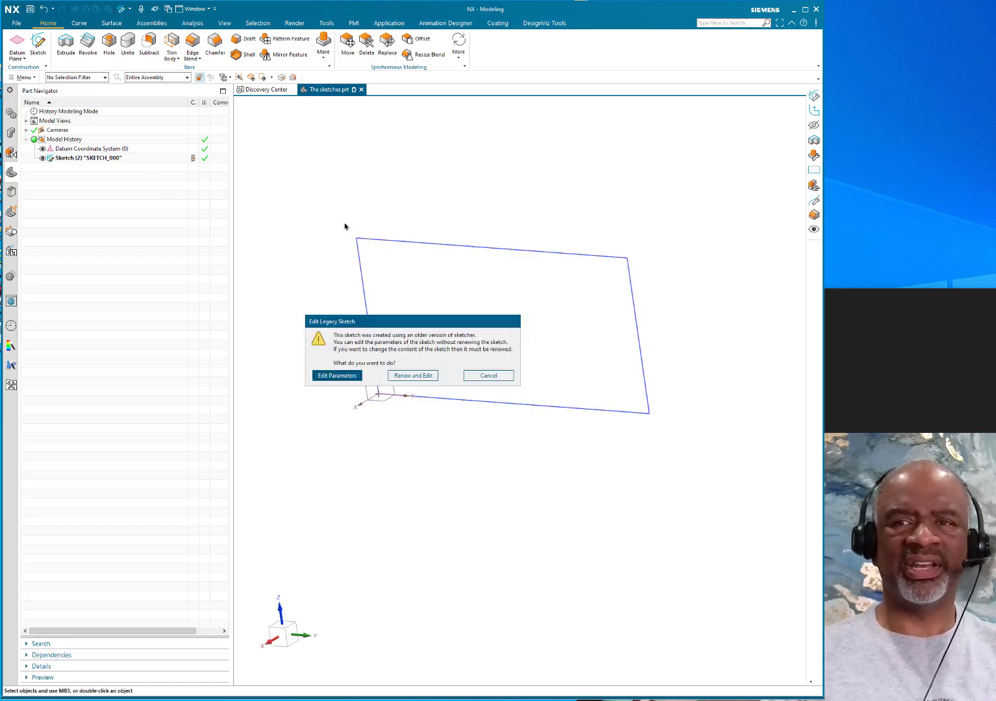
{"action": "left_click_drag", "start_coordinate": [408, 322], "coordinate": [378, 228]}
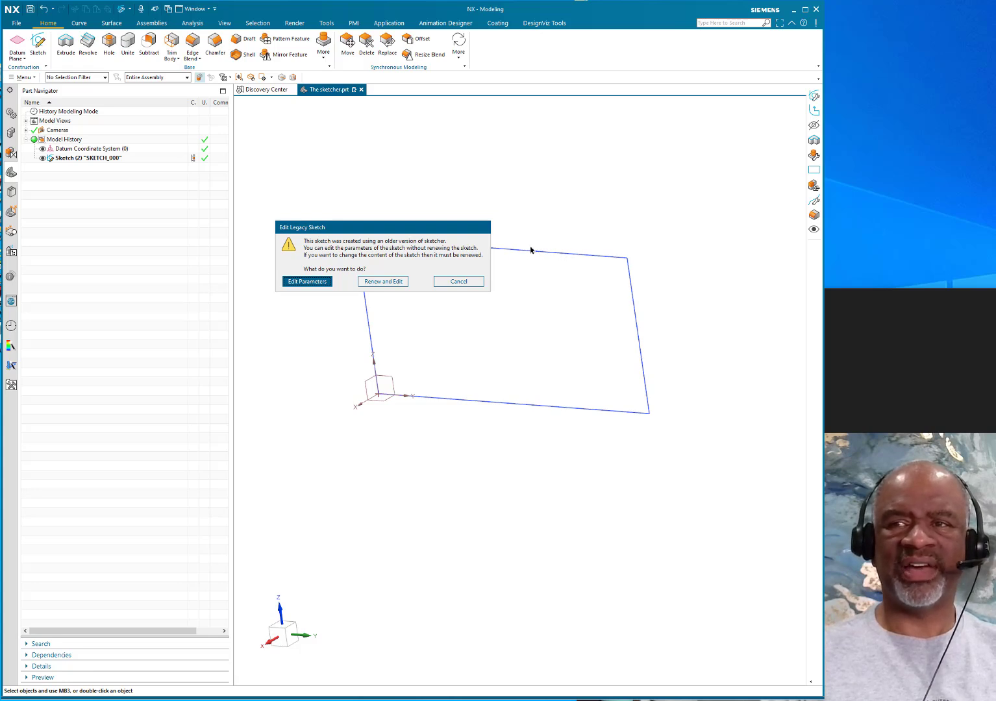
{"action": "left_click", "coordinate": [293, 281]}
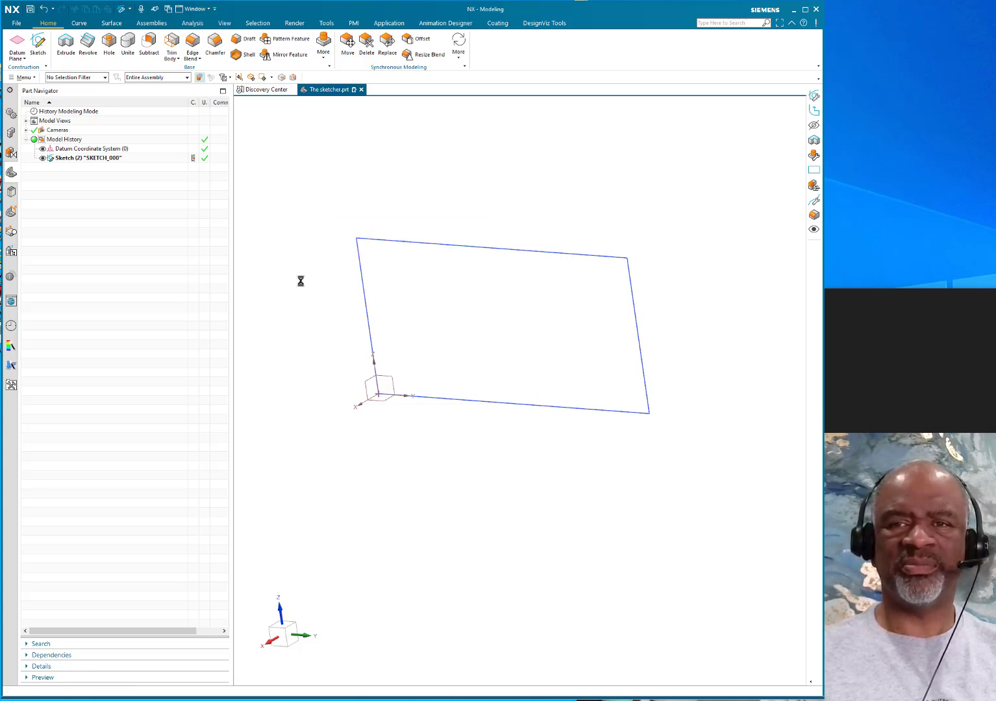
{"action": "left_click_drag", "start_coordinate": [459, 159], "coordinate": [468, 458]}
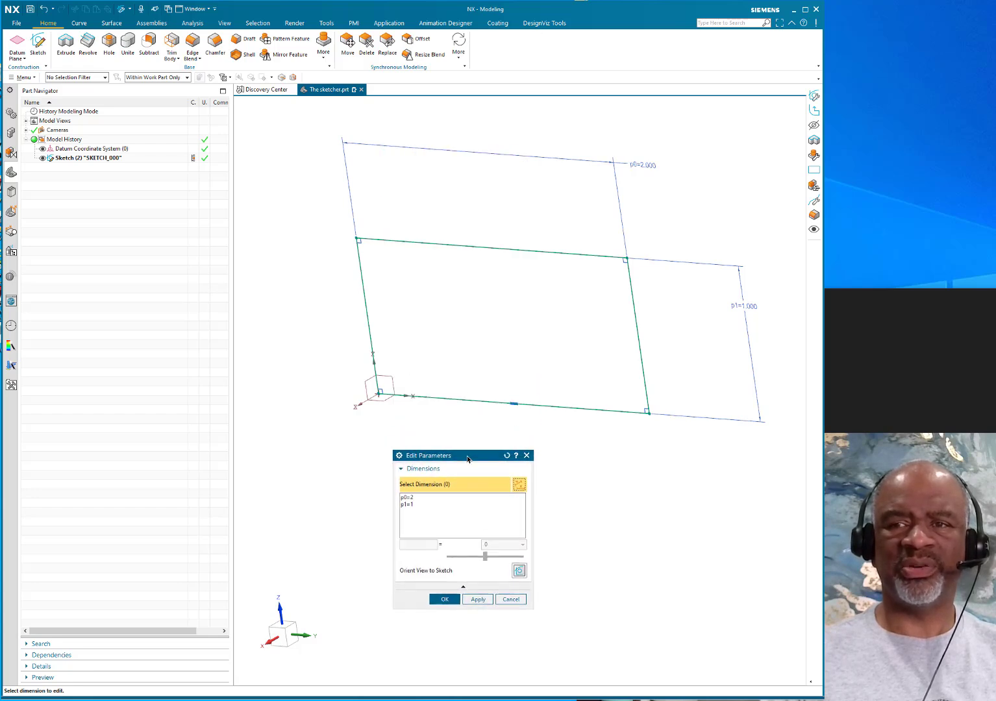
Set the rectangle's width dimension p0 to 3 and accept the parameter edit
{"action": "left_click", "coordinate": [655, 165]}
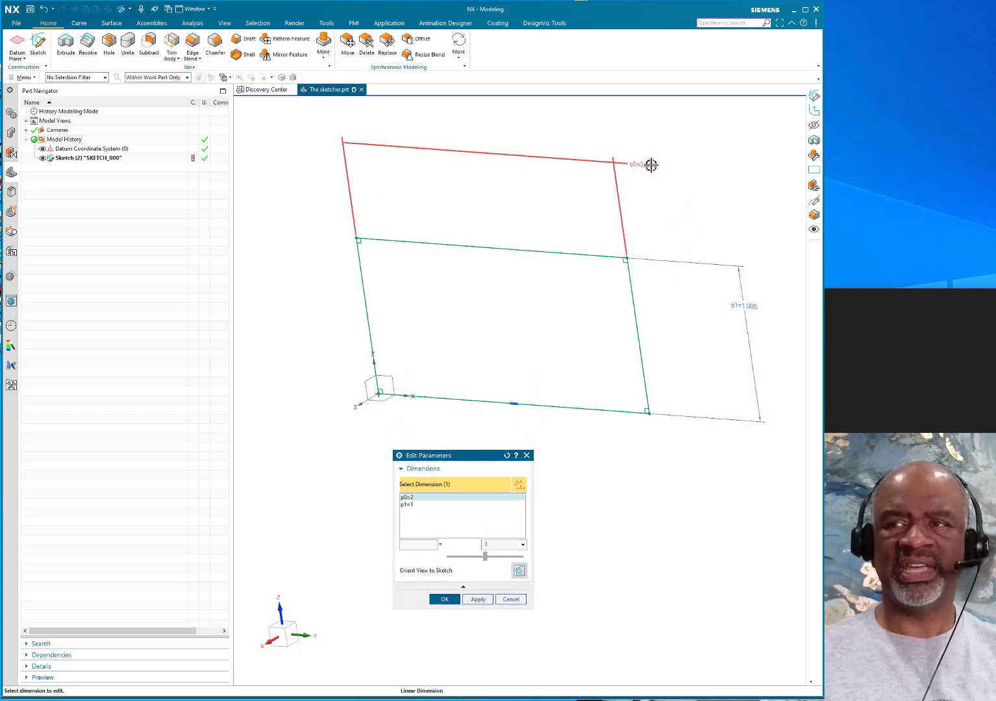
{"action": "left_click", "coordinate": [503, 557]}
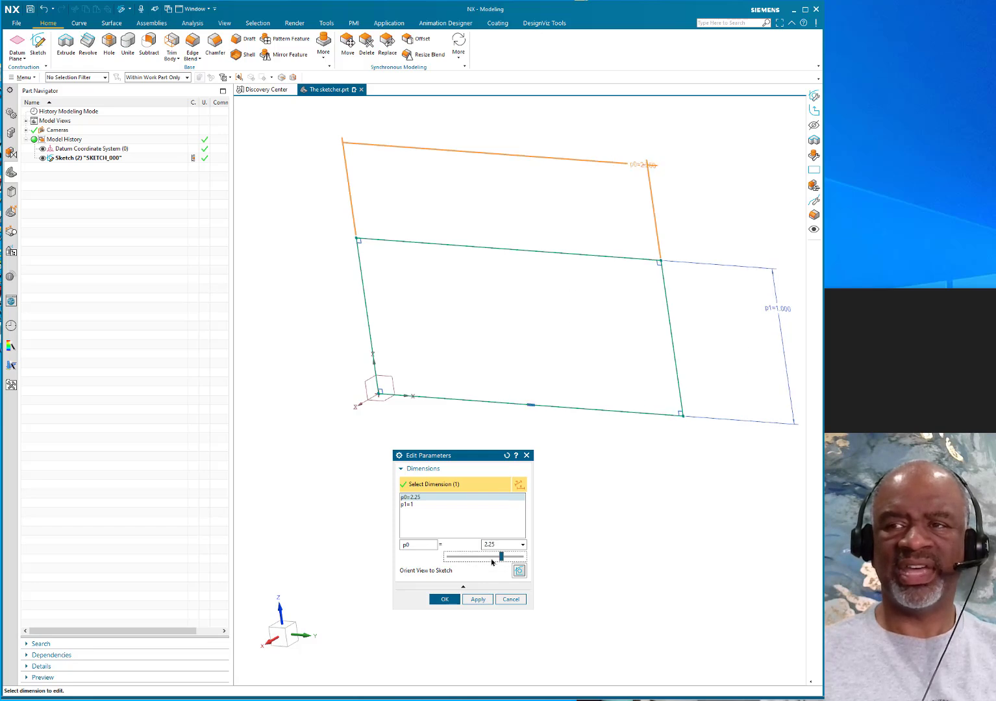
{"action": "left_click_drag", "start_coordinate": [501, 558], "coordinate": [501, 557]}
{"action": "double_click", "coordinate": [495, 544]}
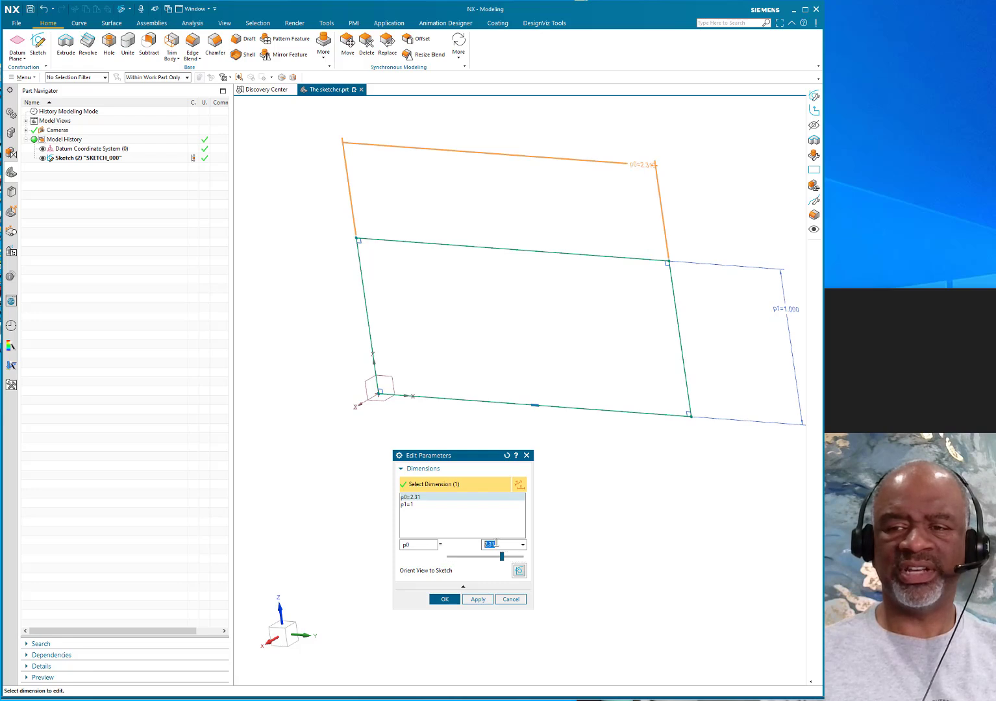
{"action": "type", "text": "3"}
{"action": "key", "text": "Return"}
{"action": "scroll", "coordinate": [380, 266], "scroll_direction": "down", "scroll_amount": 2}
{"action": "scroll", "coordinate": [380, 267], "scroll_direction": "down", "scroll_amount": 1}
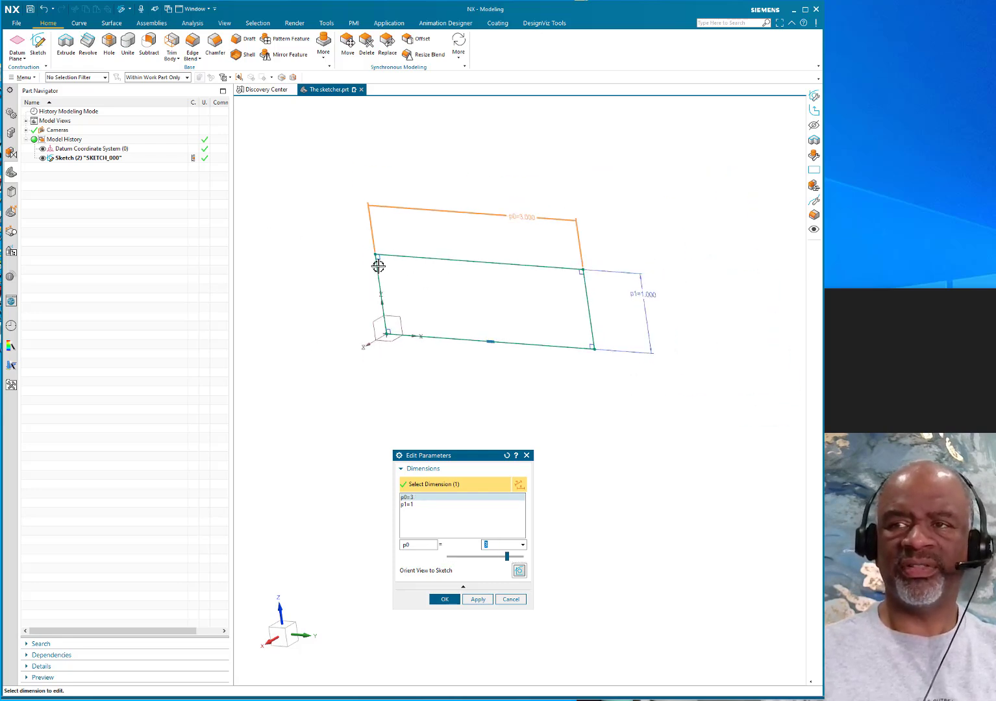
{"action": "left_click", "coordinate": [442, 598]}
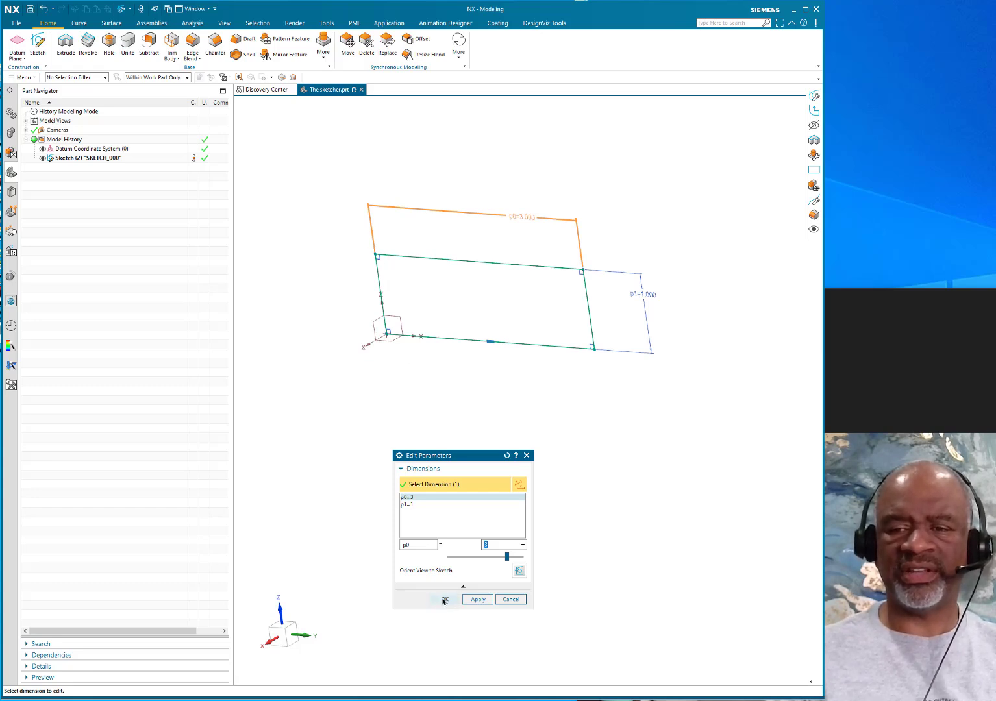
Bring up the Edit Legacy Sketch choices for SKETCH_000 and cancel without editing
{"action": "scroll", "coordinate": [504, 187], "scroll_direction": "down", "scroll_amount": 2}
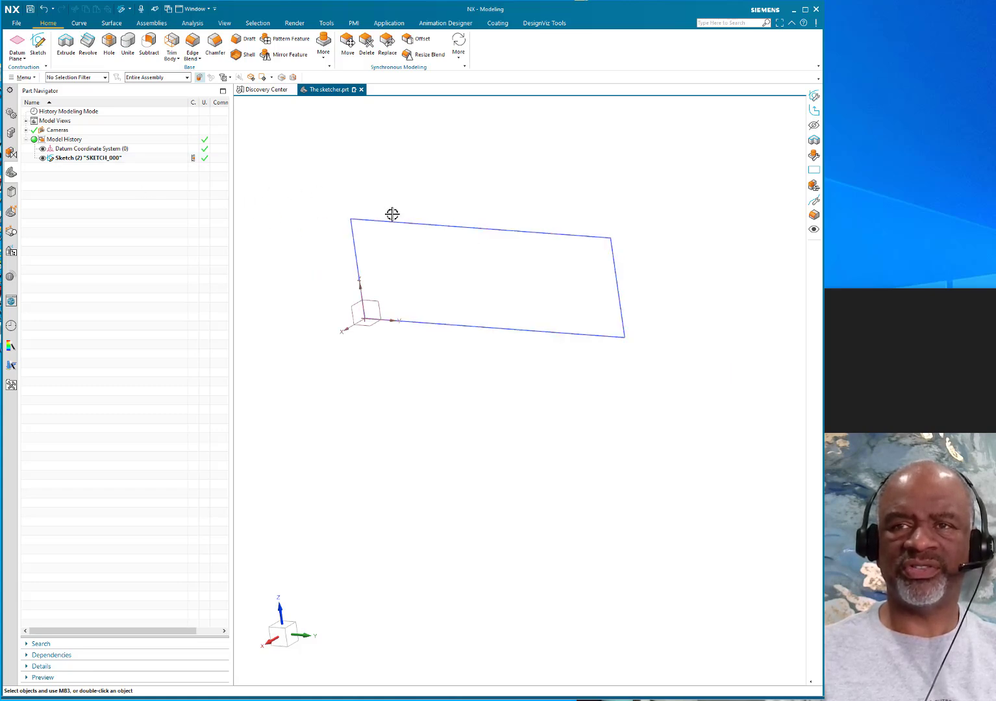
{"action": "middle_click_drag", "start_coordinate": [398, 185], "coordinate": [343, 189]}
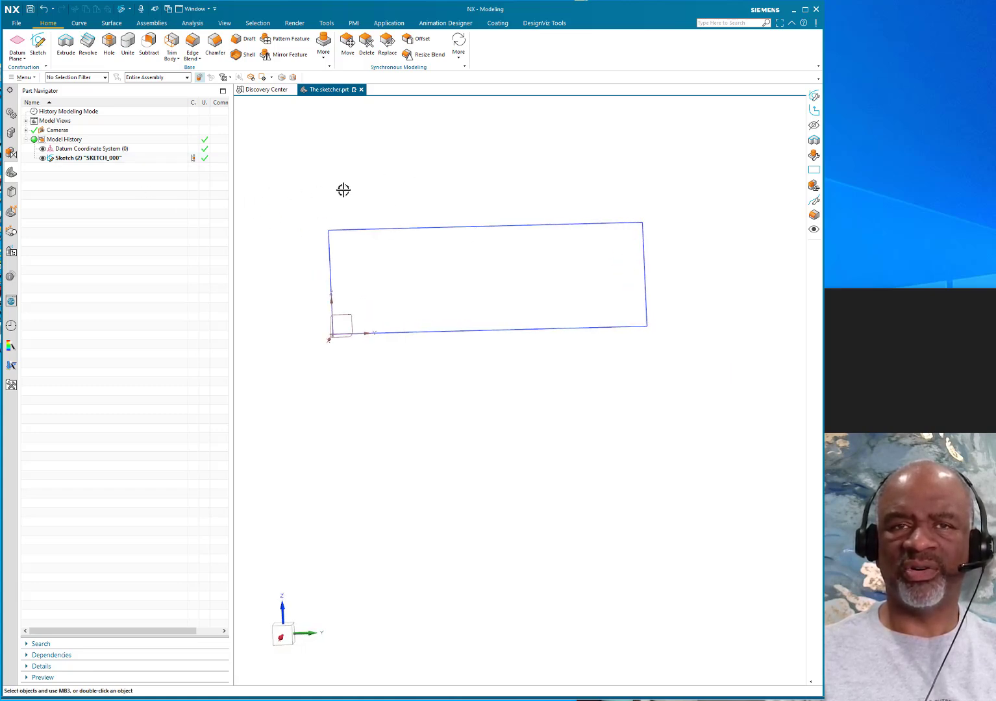
{"action": "left_click", "coordinate": [109, 160]}
{"action": "right_click", "coordinate": [110, 160]}
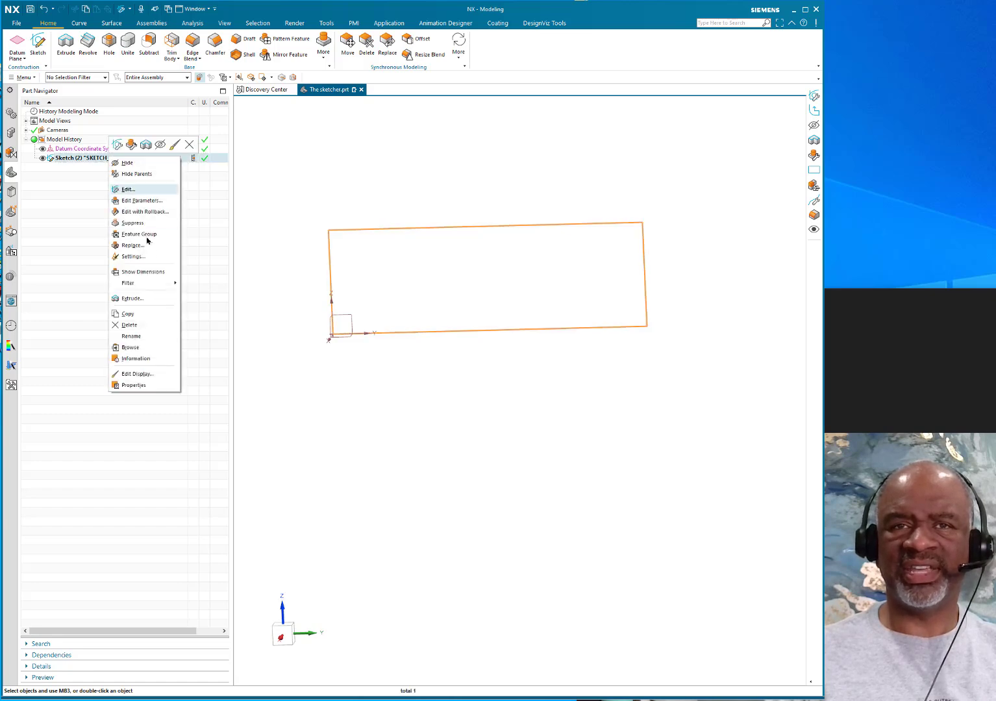
{"action": "left_click", "coordinate": [127, 190]}
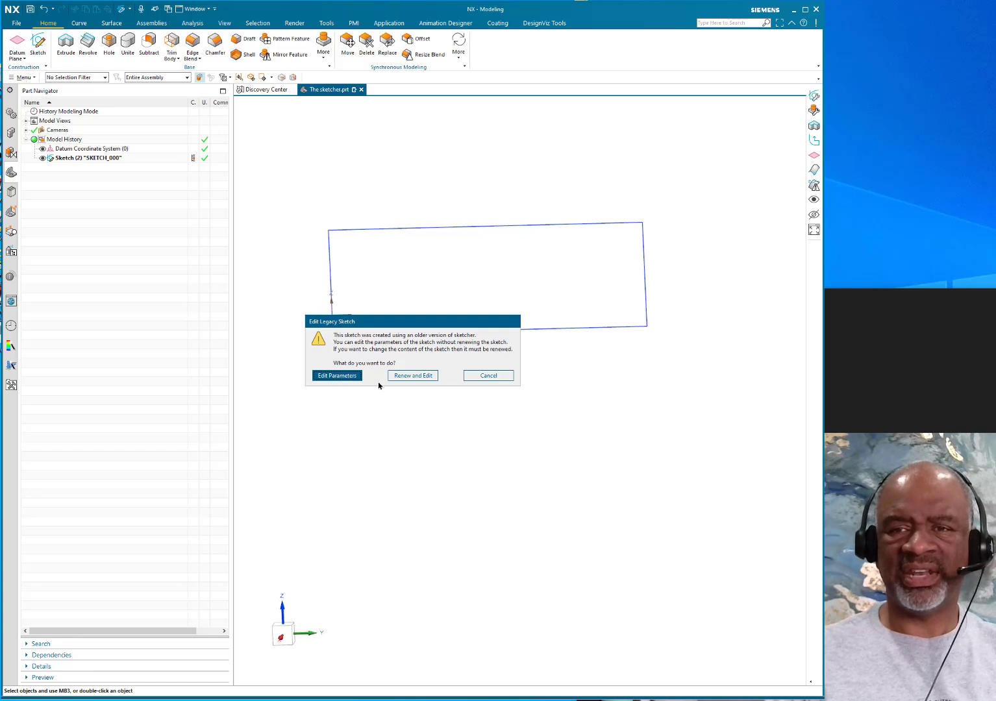
{"action": "left_click", "coordinate": [486, 375]}
{"action": "right_click", "coordinate": [96, 157]}
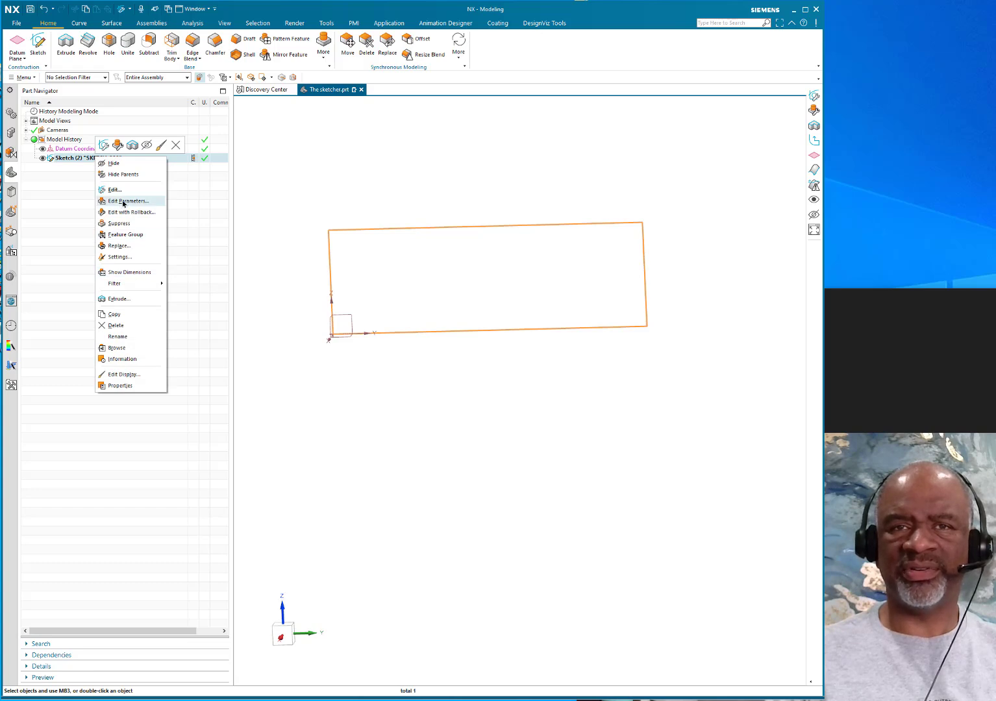
{"action": "left_click", "coordinate": [113, 189]}
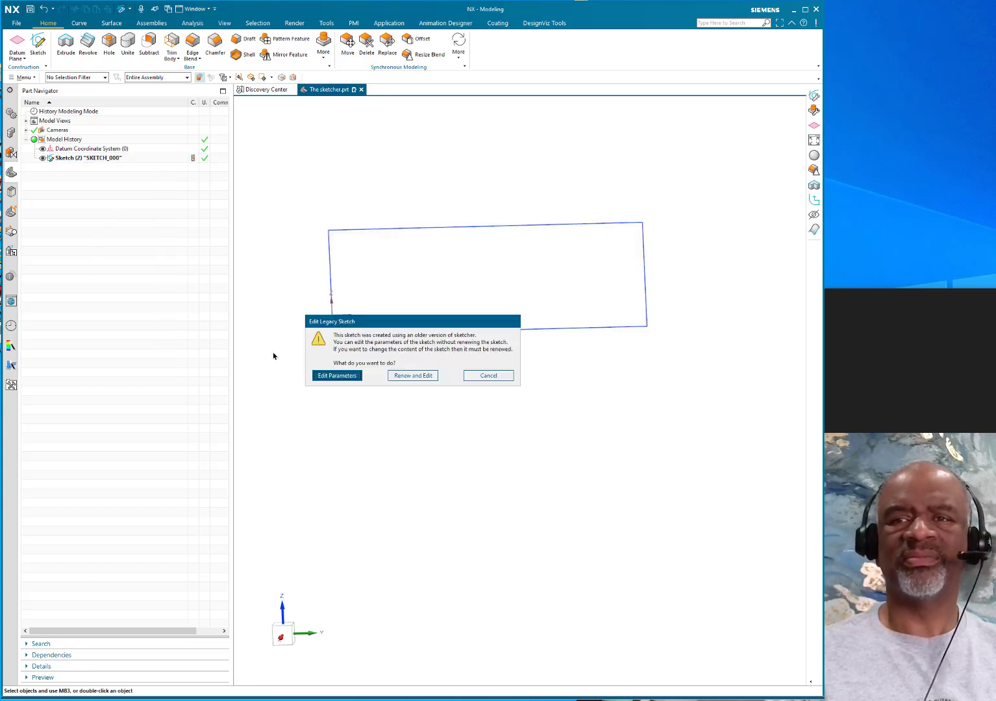
{"action": "left_click", "coordinate": [487, 375]}
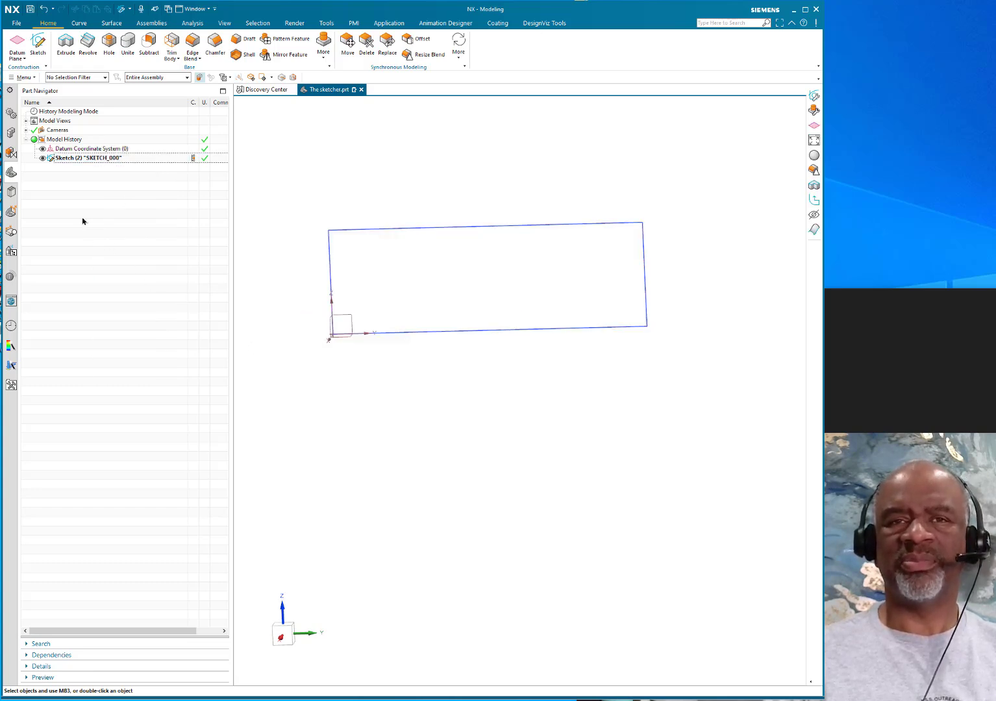
Review the dimensions of SKETCH_000 with Edit Parameters and cancel without making changes
{"action": "left_click", "coordinate": [120, 159]}
{"action": "right_click", "coordinate": [120, 159]}
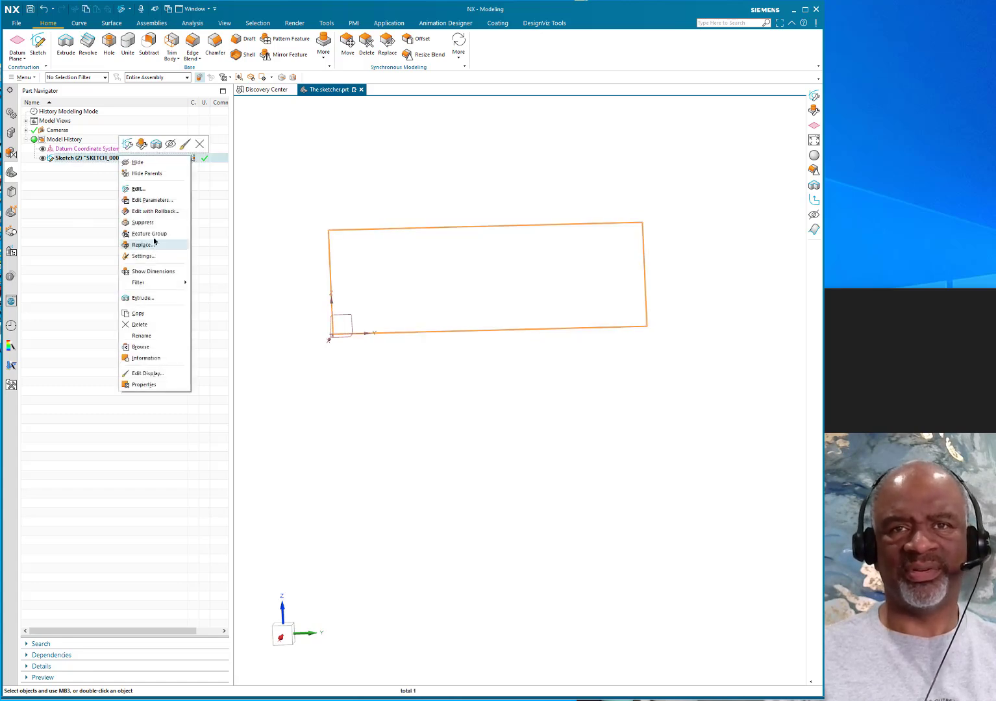
{"action": "left_click", "coordinate": [156, 204]}
{"action": "left_click_drag", "start_coordinate": [469, 457], "coordinate": [467, 402]}
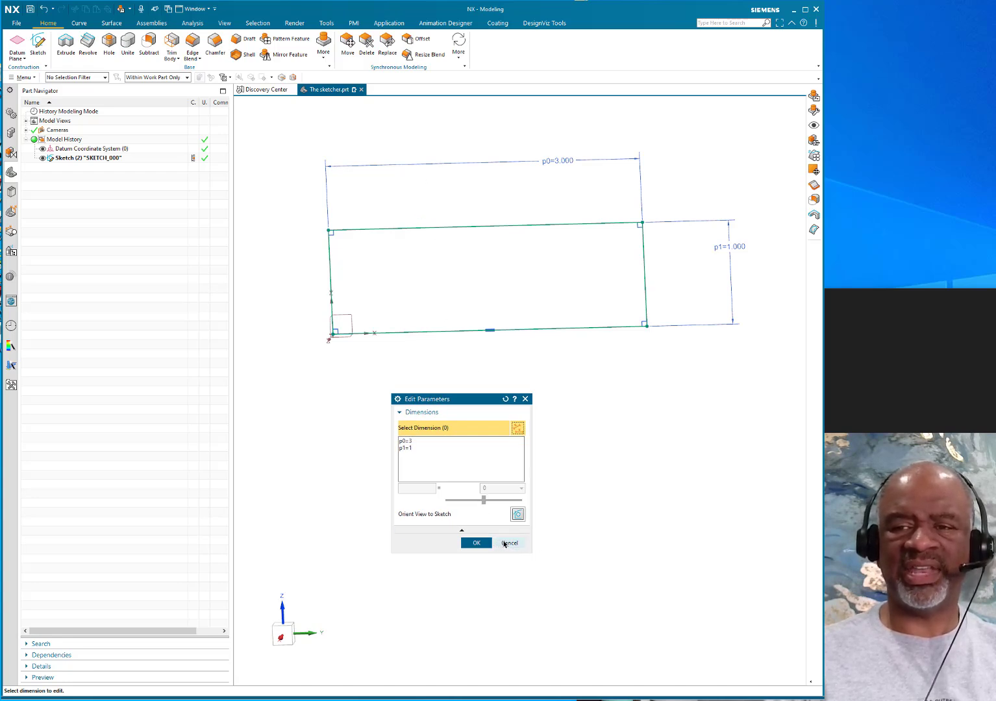
{"action": "left_click", "coordinate": [504, 544]}
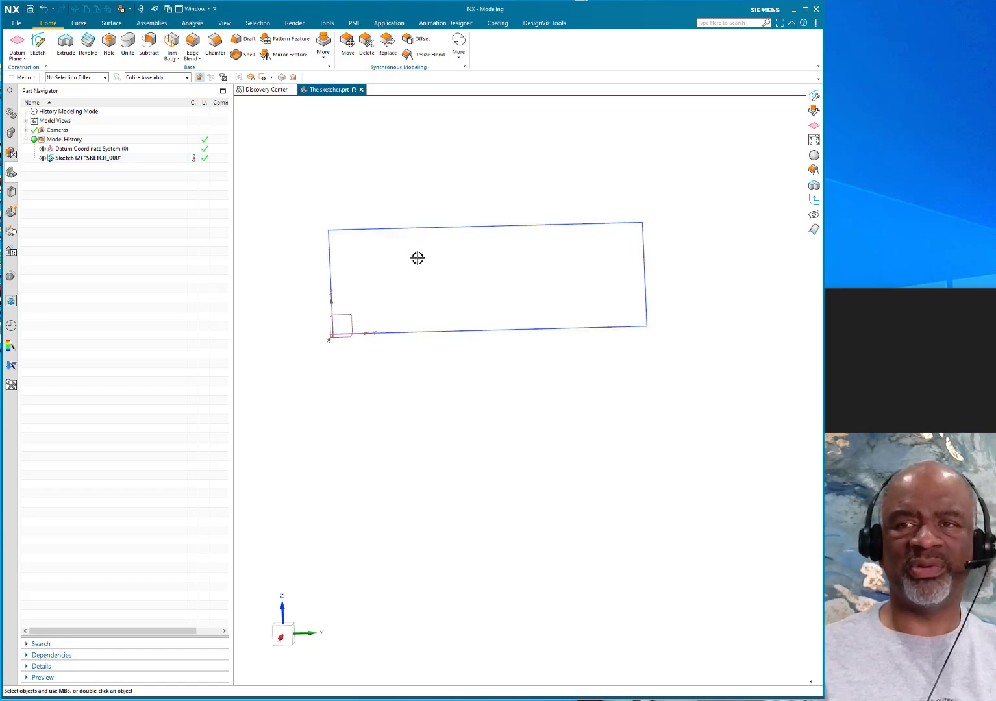
{"action": "right_click", "coordinate": [104, 159]}
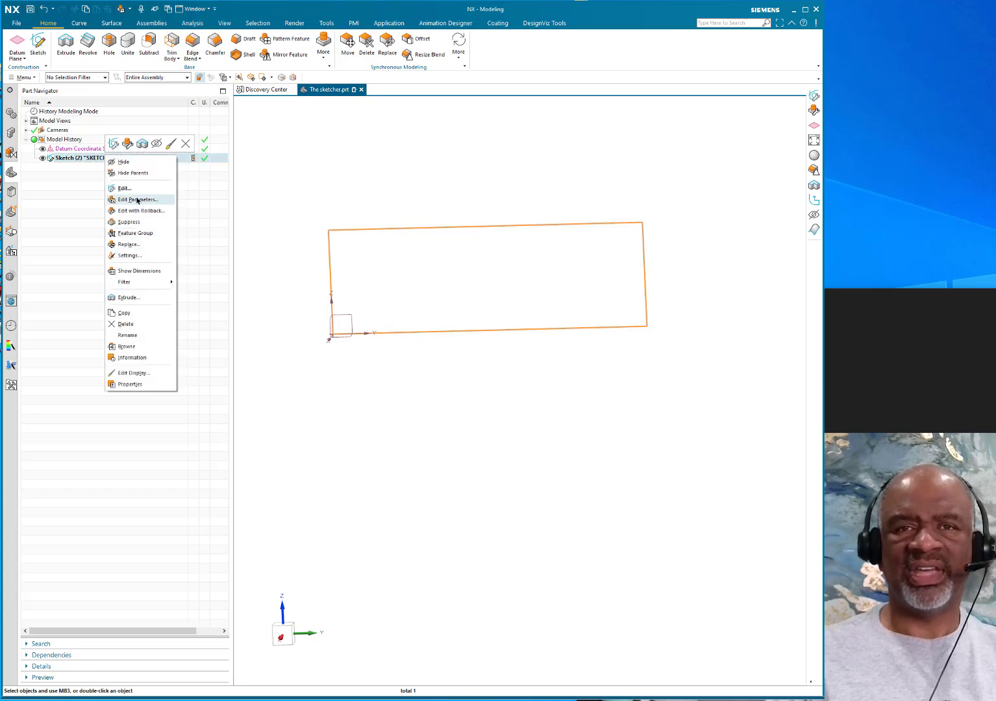
{"action": "left_click", "coordinate": [137, 200]}
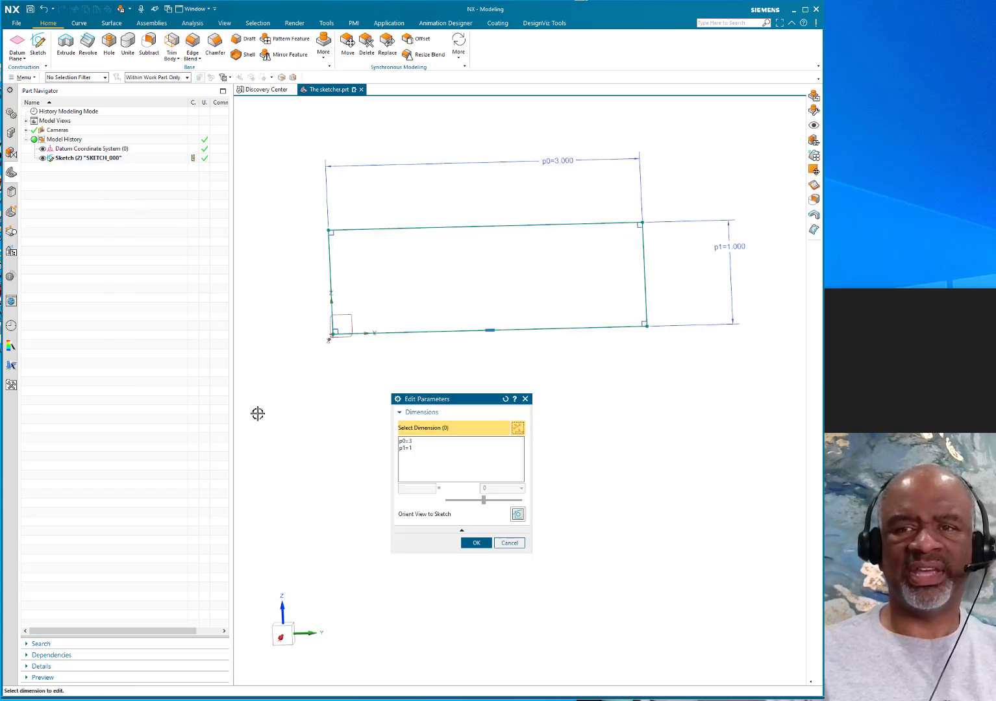
{"action": "left_click", "coordinate": [518, 549]}
Renew the legacy sketch SKETCH_000 for full editing and finish the sketch without altering its geometry
{"action": "right_click", "coordinate": [117, 158]}
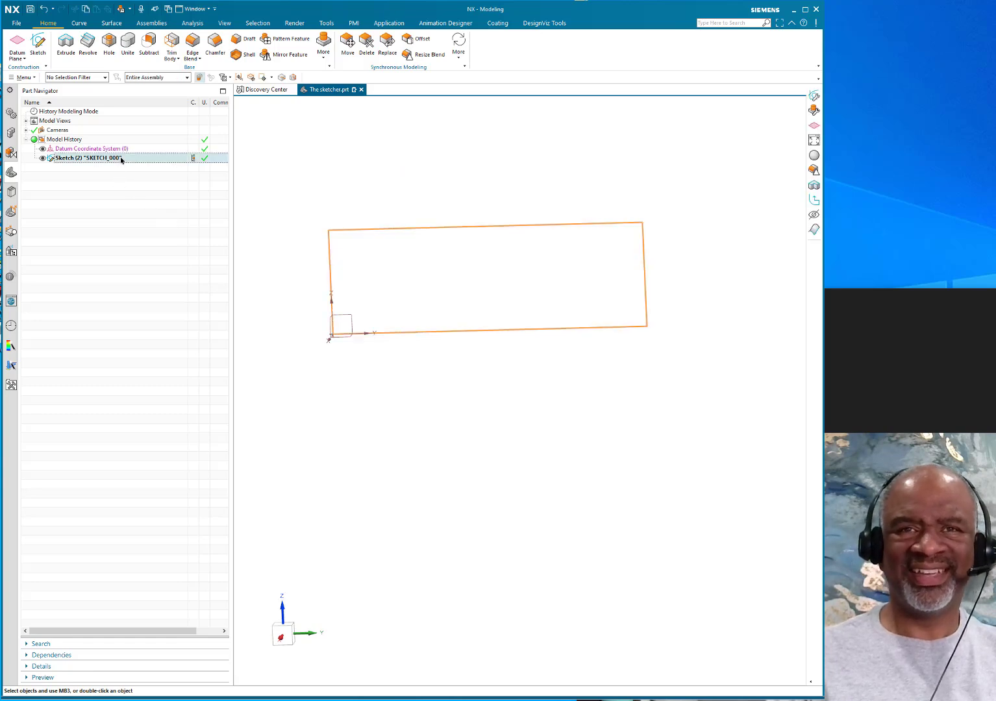
{"action": "left_click", "coordinate": [140, 189]}
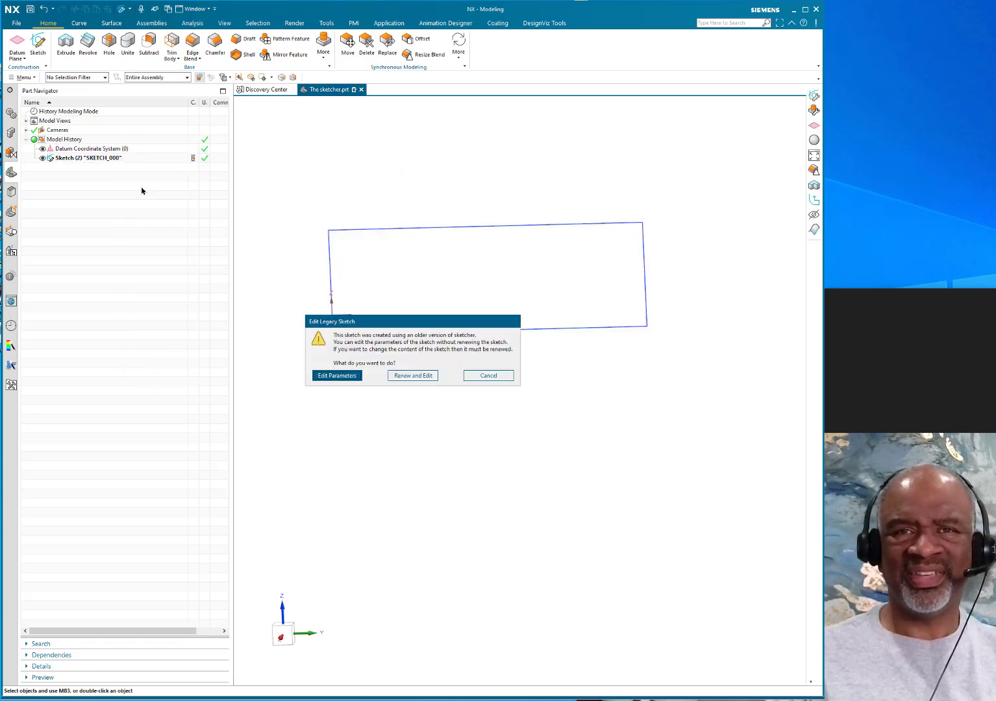
{"action": "left_click", "coordinate": [416, 376]}
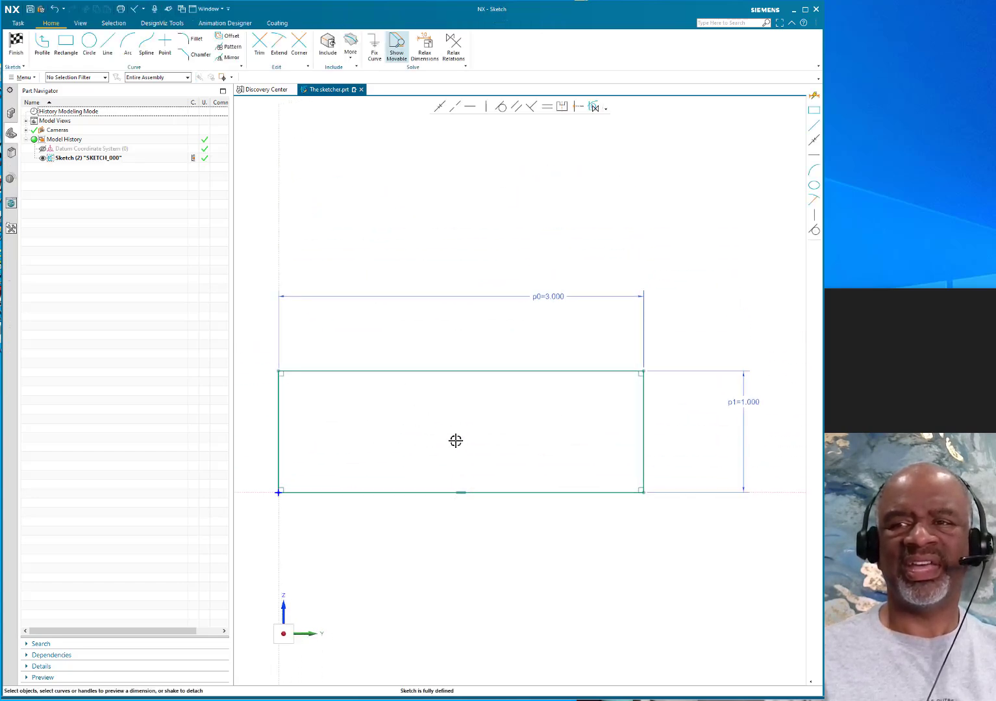
{"action": "scroll", "coordinate": [454, 441], "scroll_direction": "down", "scroll_amount": 2}
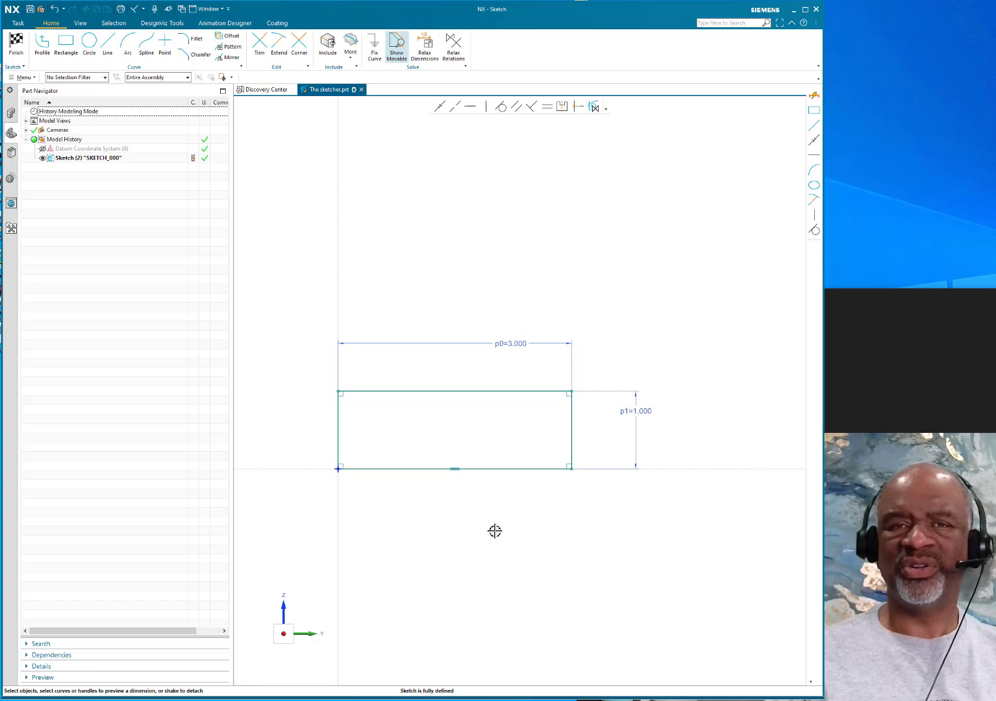
{"action": "left_click", "coordinate": [16, 46]}
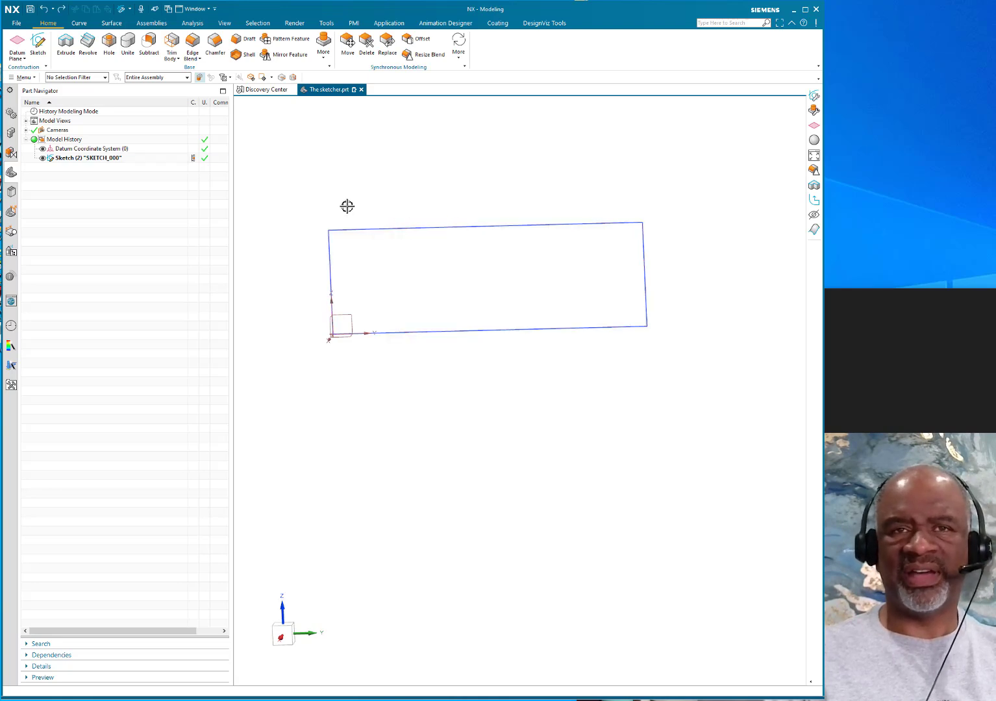
Create an associative datum plane offset 3 in from the YZ plane of the datum coordinate system
{"action": "mouse_move", "coordinate": [465, 179]}
{"action": "middle_mouse_down"}
{"action": "mouse_move", "coordinate": [564, 214]}
{"action": "mouse_move", "coordinate": [483, 197]}
{"action": "middle_mouse_up"}
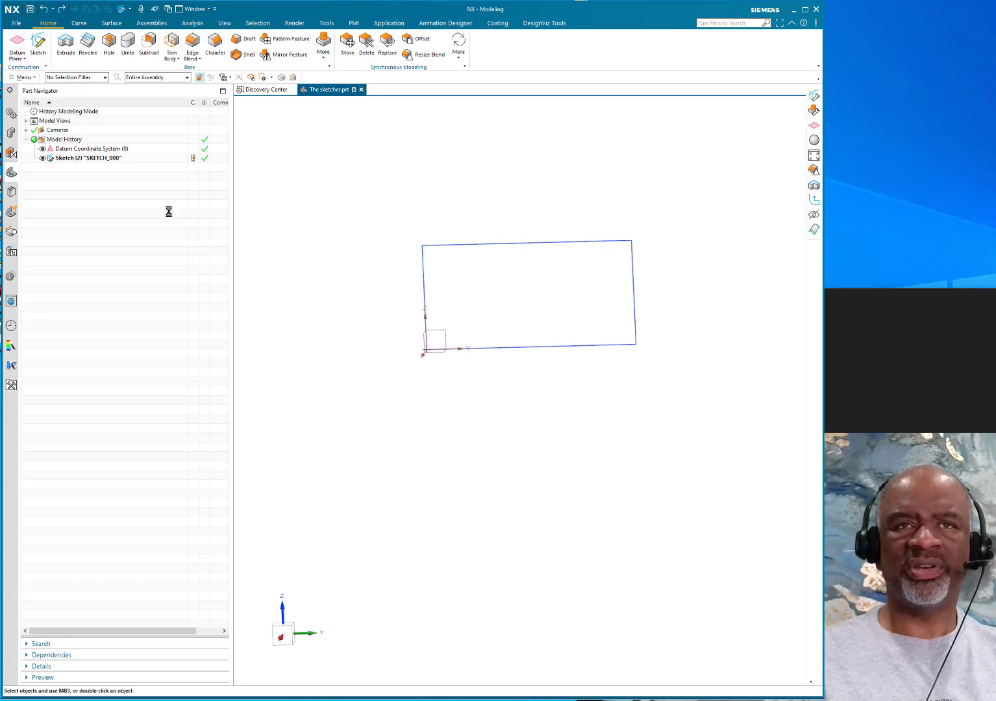
{"action": "middle_click_drag", "start_coordinate": [493, 305], "coordinate": [464, 320]}
{"action": "left_click", "coordinate": [450, 325]}
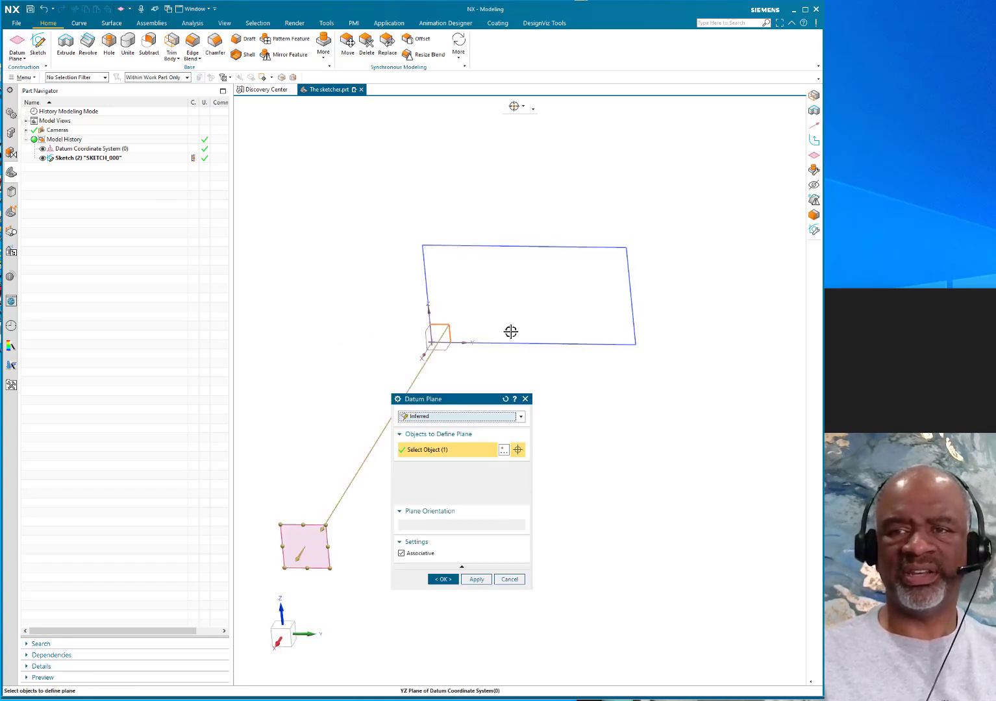
{"action": "left_click_drag", "start_coordinate": [324, 533], "coordinate": [369, 408]}
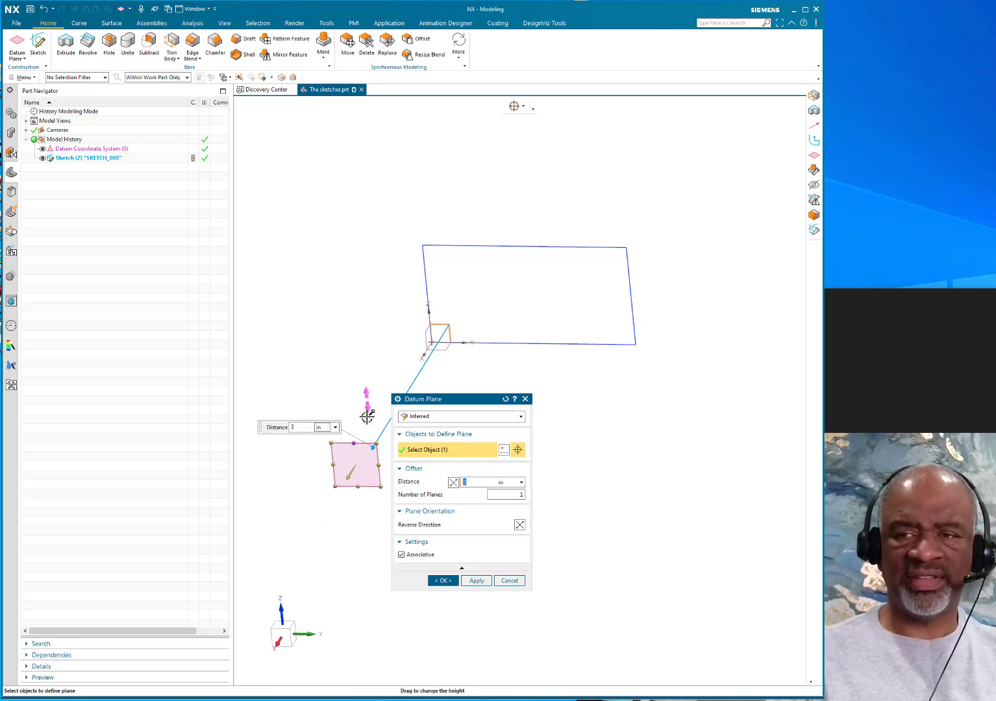
{"action": "left_click", "coordinate": [442, 580]}
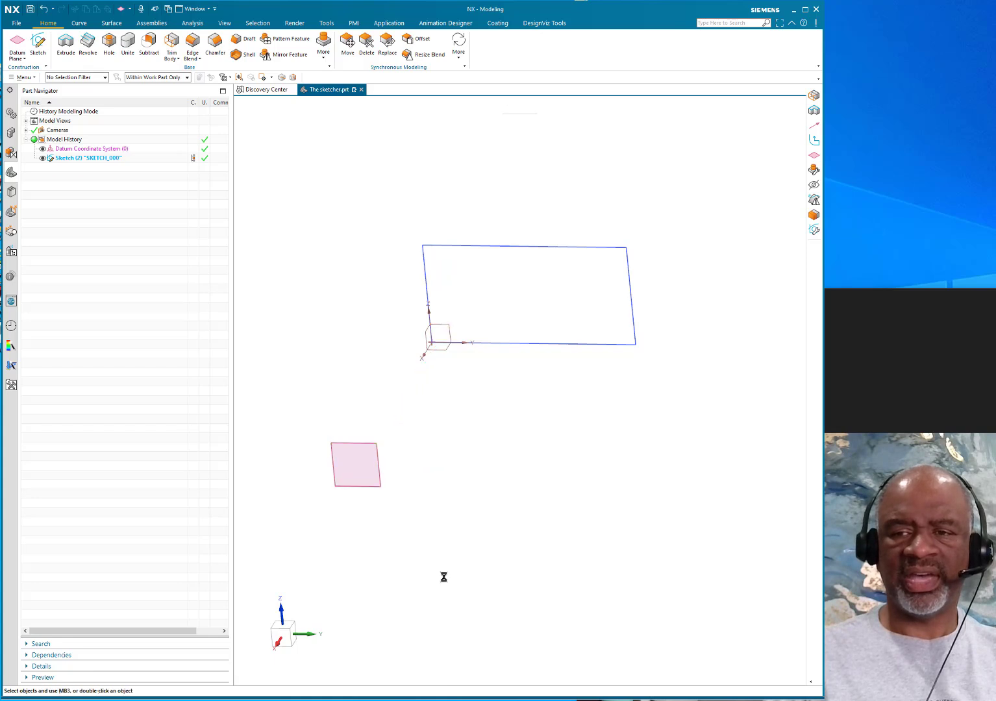
Create a sketch on the offset datum plane, using the datum coordinate system's Z axis as the horizontal reference
{"action": "left_click", "coordinate": [41, 46]}
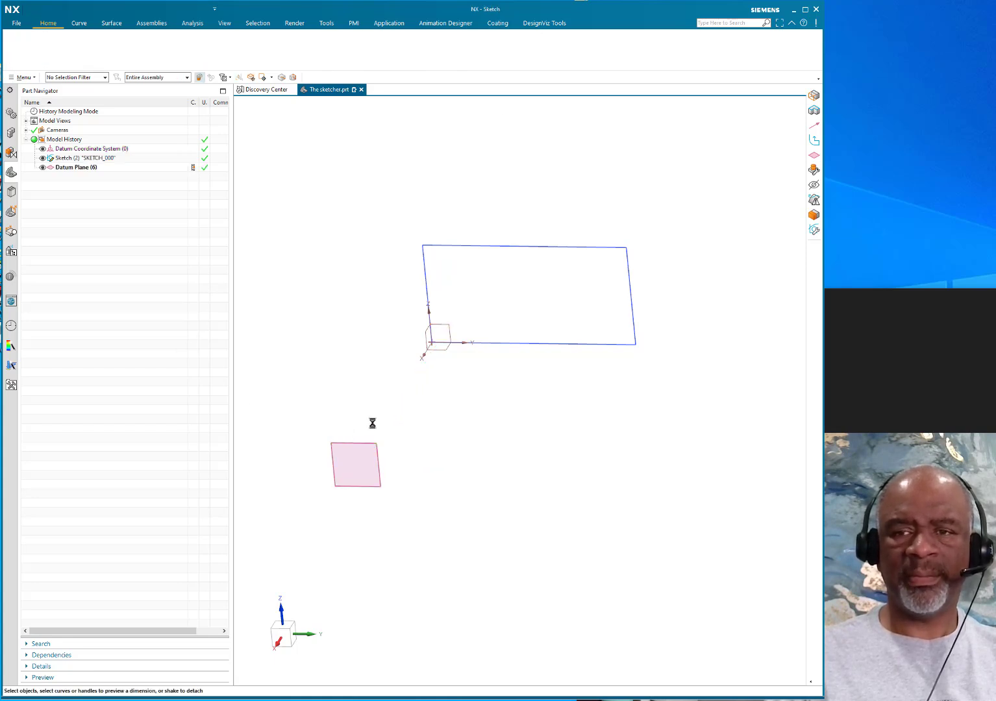
{"action": "mouse_move", "coordinate": [453, 401]}
{"action": "left_mouse_down"}
{"action": "mouse_move", "coordinate": [324, 327]}
{"action": "mouse_move", "coordinate": [220, 218]}
{"action": "left_mouse_up"}
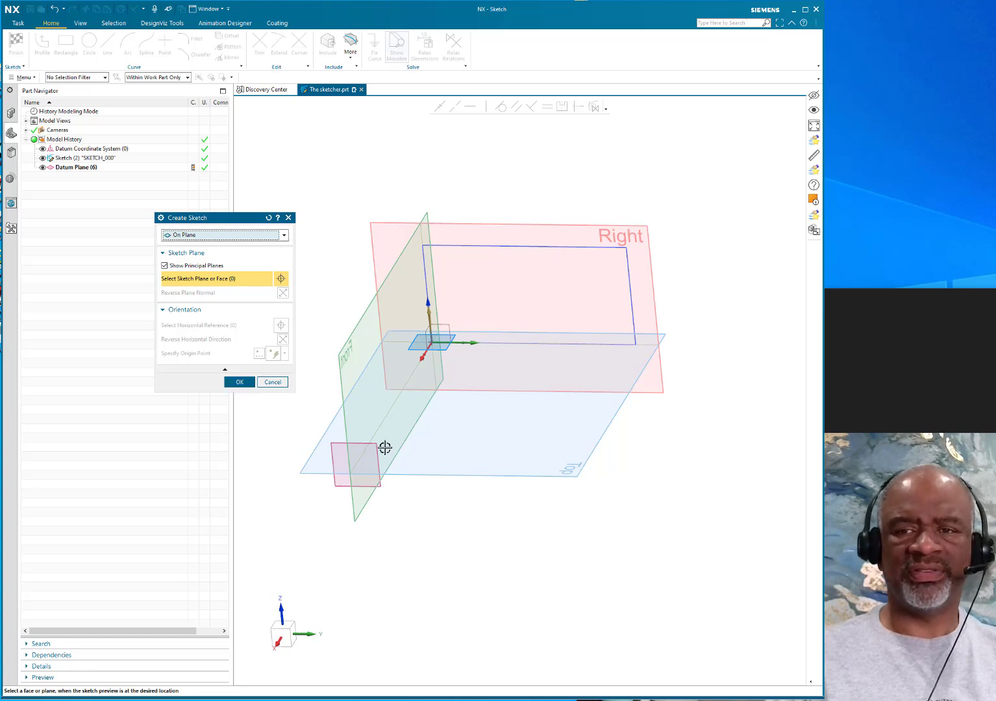
{"action": "left_click", "coordinate": [376, 446]}
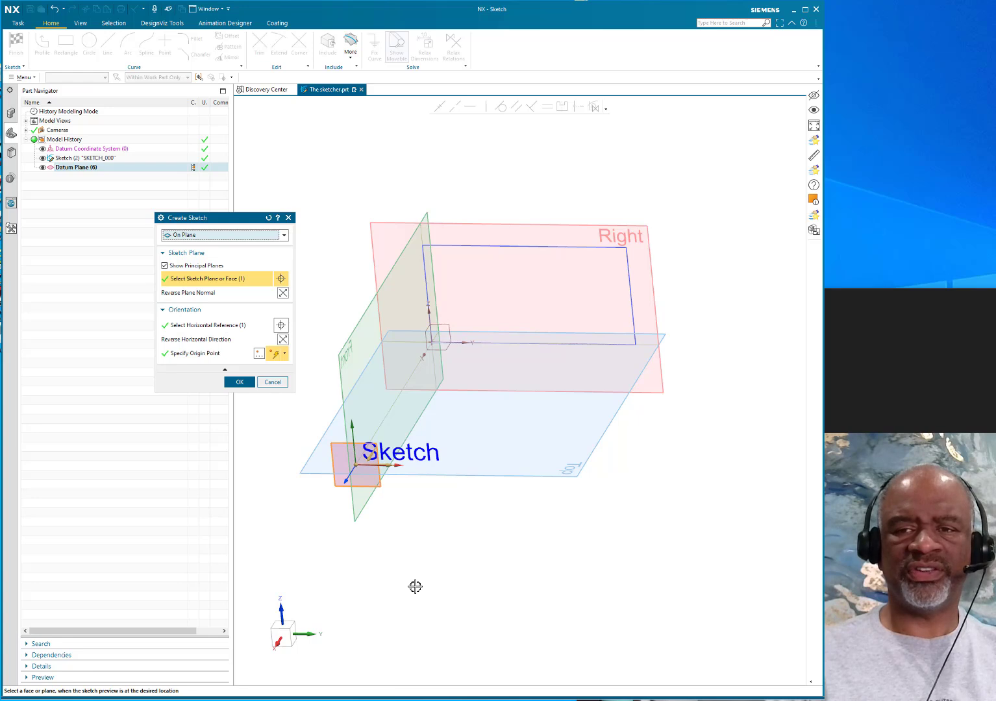
{"action": "mouse_move", "coordinate": [431, 570]}
{"action": "middle_mouse_down"}
{"action": "mouse_move", "coordinate": [451, 541]}
{"action": "mouse_move", "coordinate": [436, 574]}
{"action": "mouse_move", "coordinate": [382, 526]}
{"action": "mouse_move", "coordinate": [457, 493]}
{"action": "mouse_move", "coordinate": [434, 540]}
{"action": "mouse_move", "coordinate": [453, 522]}
{"action": "mouse_move", "coordinate": [444, 509]}
{"action": "mouse_move", "coordinate": [453, 517]}
{"action": "middle_mouse_up"}
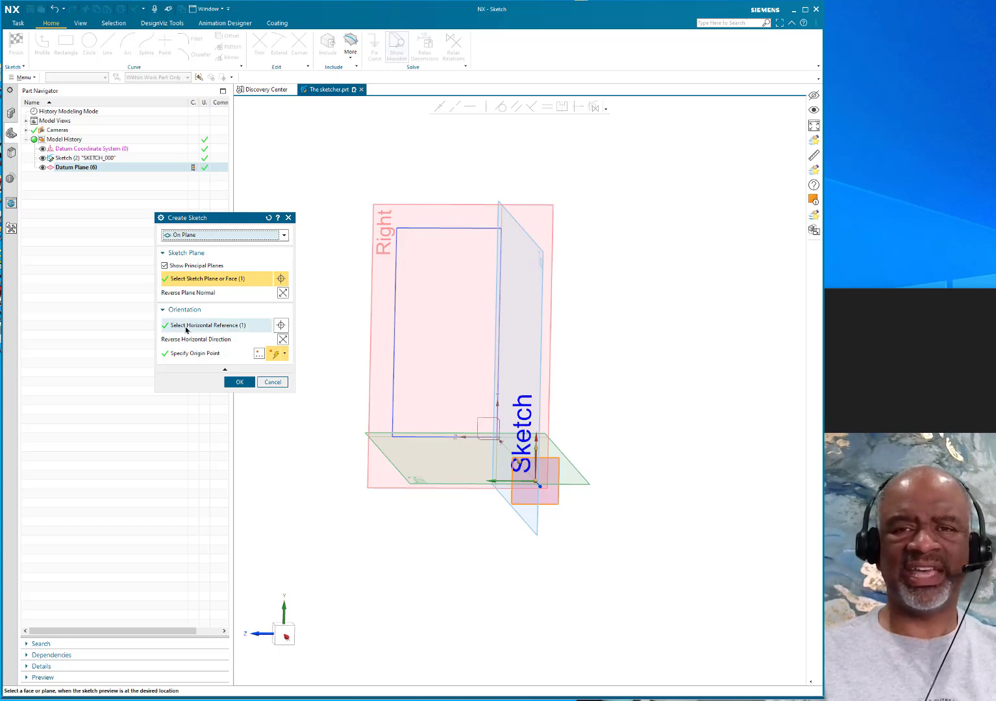
{"action": "left_click", "coordinate": [202, 326]}
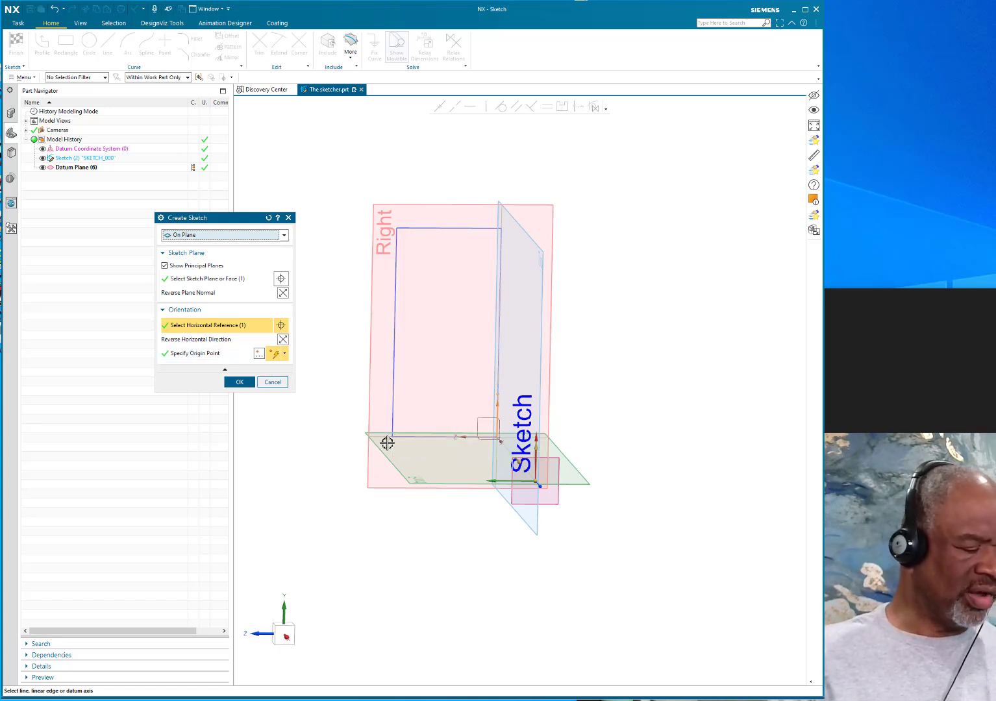
{"action": "left_click", "coordinate": [464, 435]}
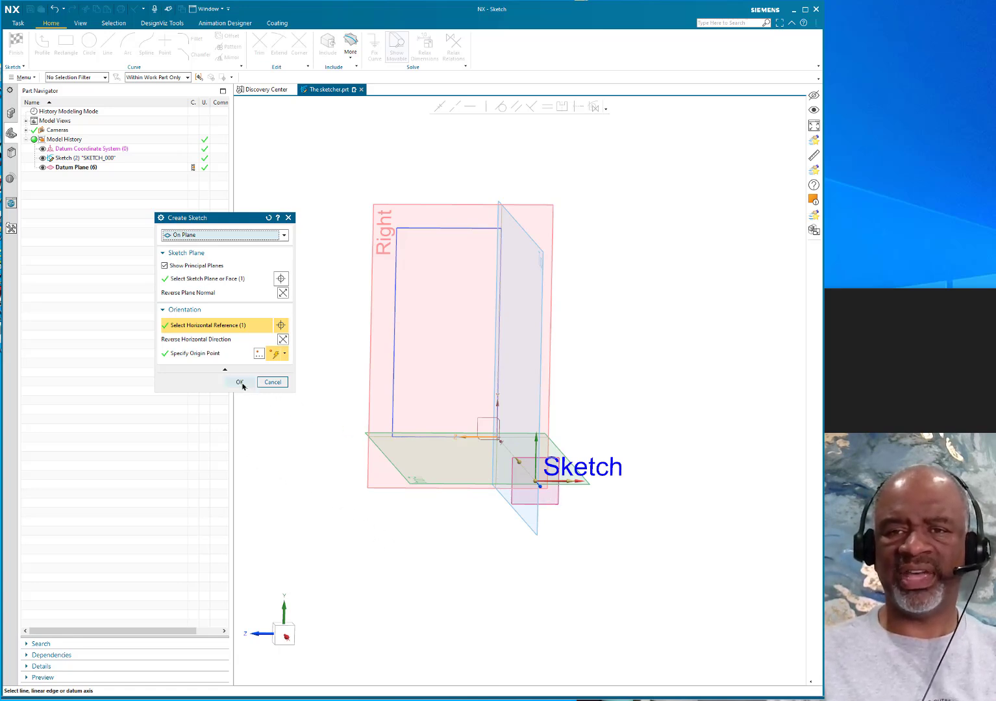
{"action": "left_click", "coordinate": [239, 381]}
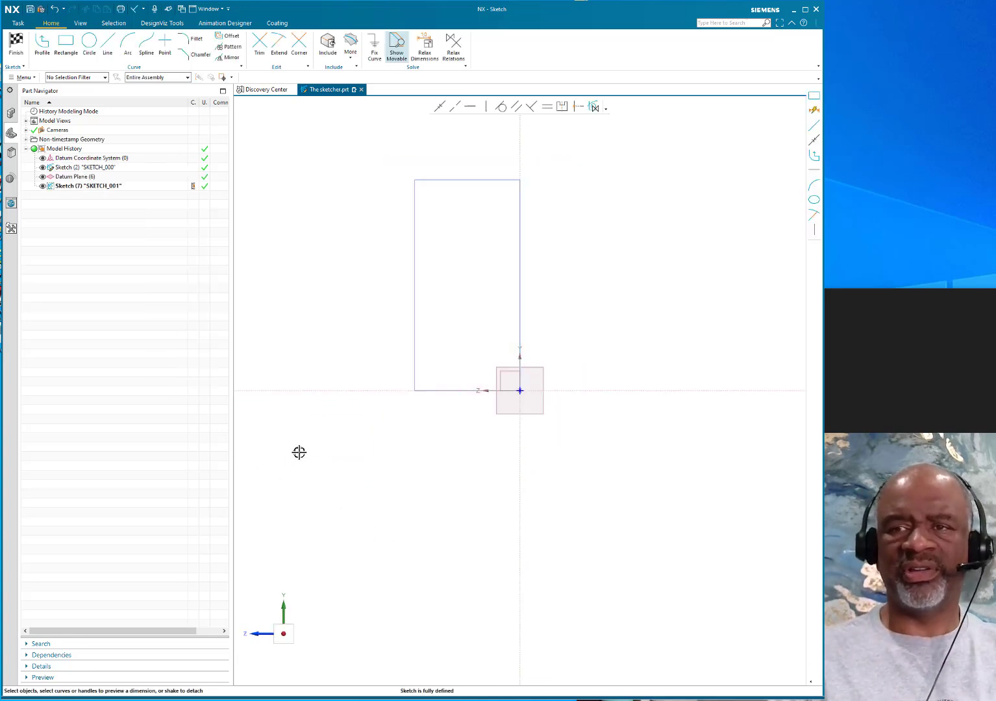
Sketch a rectangle about 3 in tall that encloses the legacy sketch rectangle and the origin
{"action": "left_click", "coordinate": [68, 42]}
{"action": "left_click", "coordinate": [395, 231]}
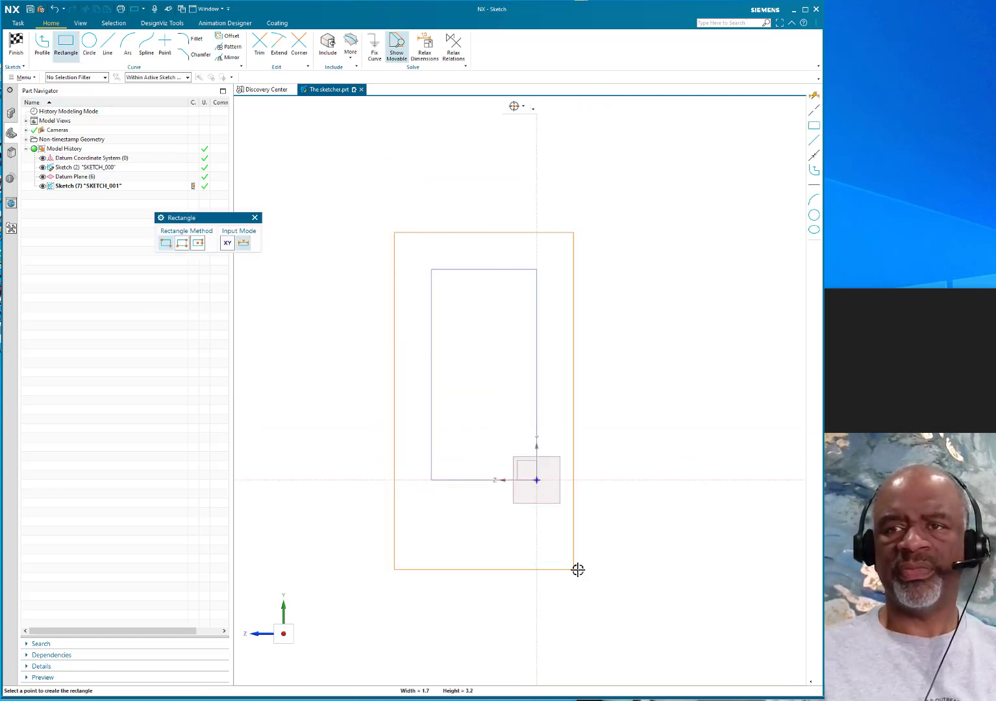
{"action": "left_click", "coordinate": [583, 548]}
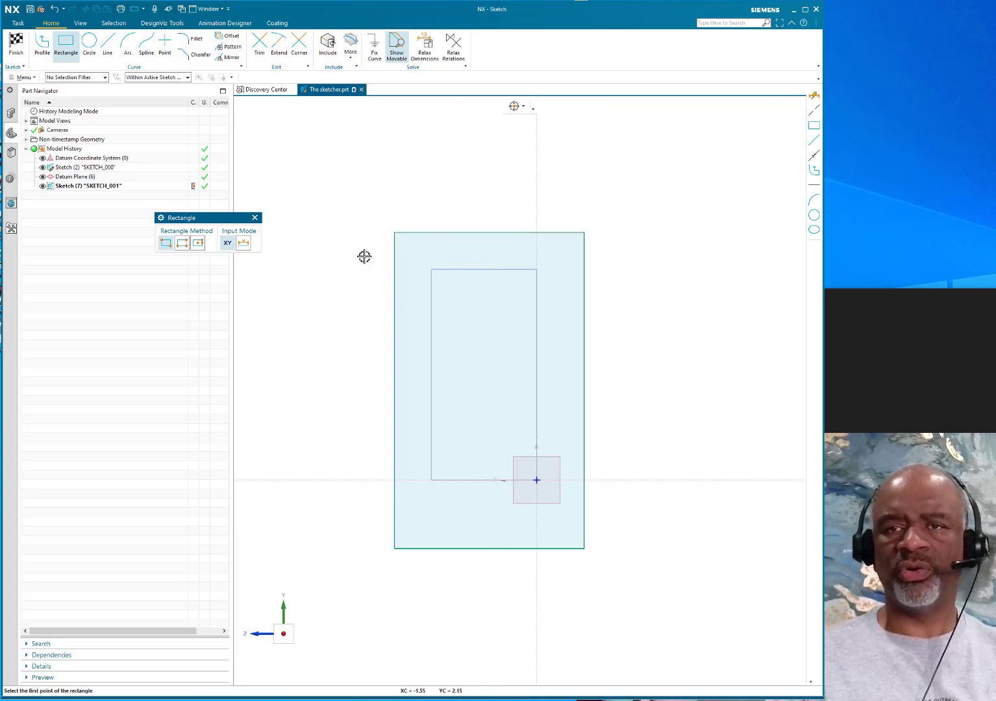
Sketch a small rectangle beside the large one and a small circle centred on the midpoint of its lower edge
{"action": "left_click", "coordinate": [638, 232]}
{"action": "left_click", "coordinate": [706, 316]}
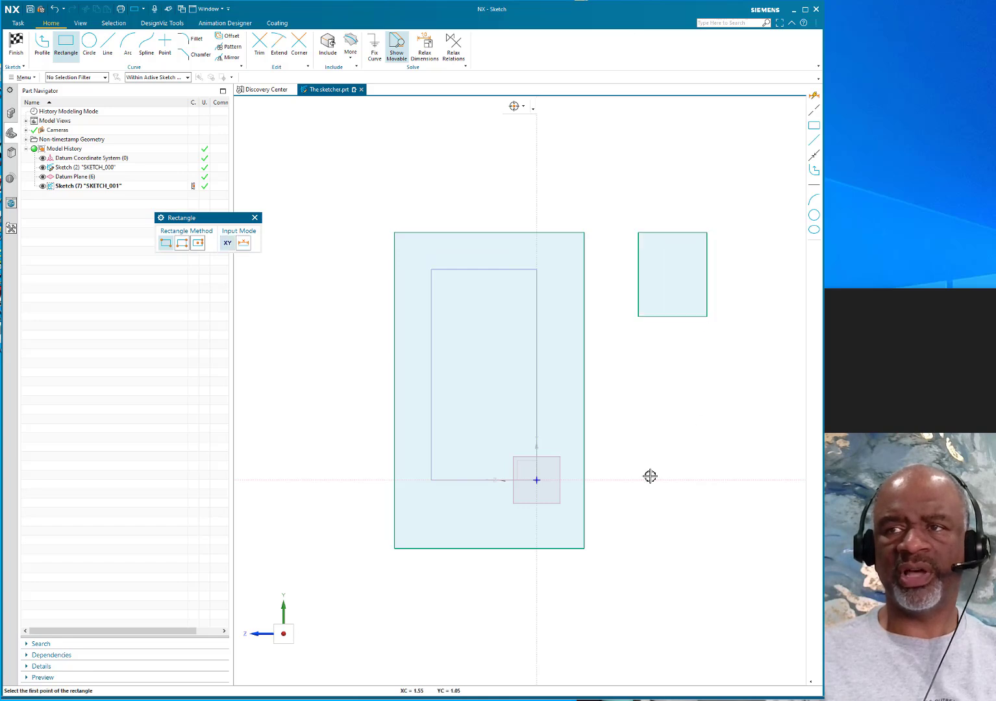
{"action": "left_click", "coordinate": [255, 218]}
{"action": "left_click", "coordinate": [89, 42]}
{"action": "scroll", "coordinate": [693, 319], "scroll_direction": "up", "scroll_amount": 3}
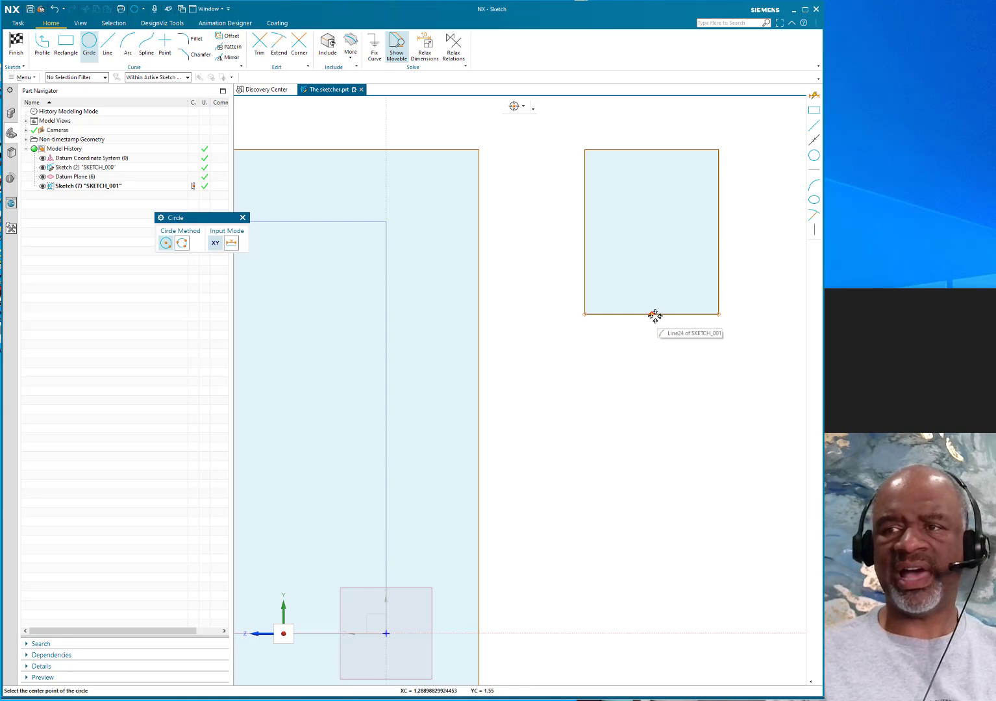
{"action": "left_click", "coordinate": [652, 314]}
{"action": "left_click", "coordinate": [653, 327]}
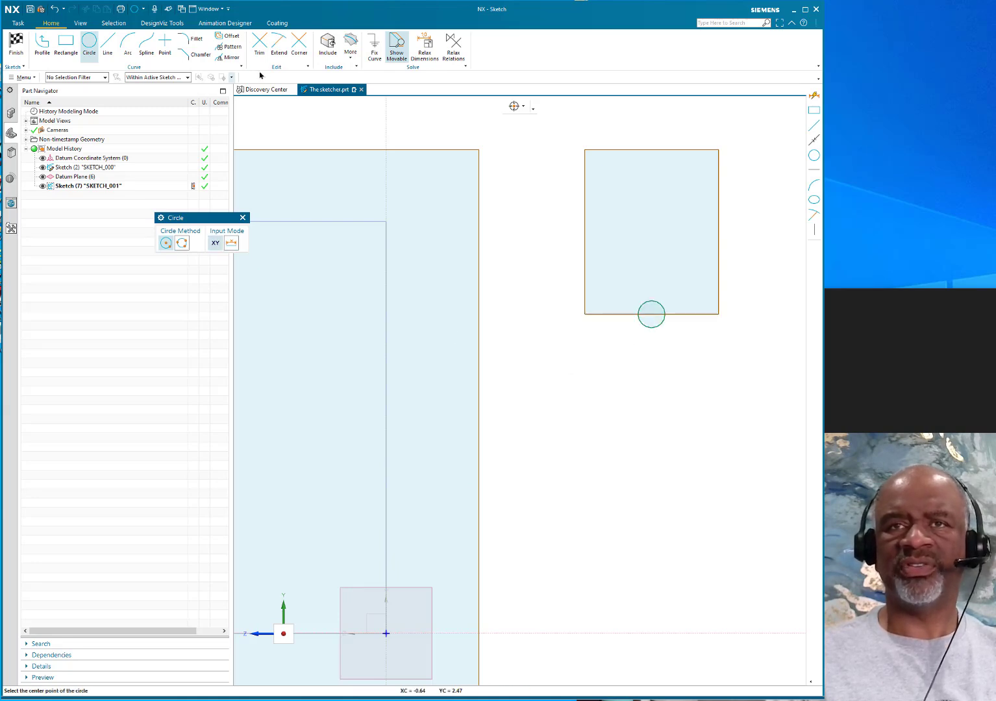
Trim the small rectangle's lower edge inside the circle, plus the circle's upper and lower arcs
{"action": "left_click", "coordinate": [259, 44]}
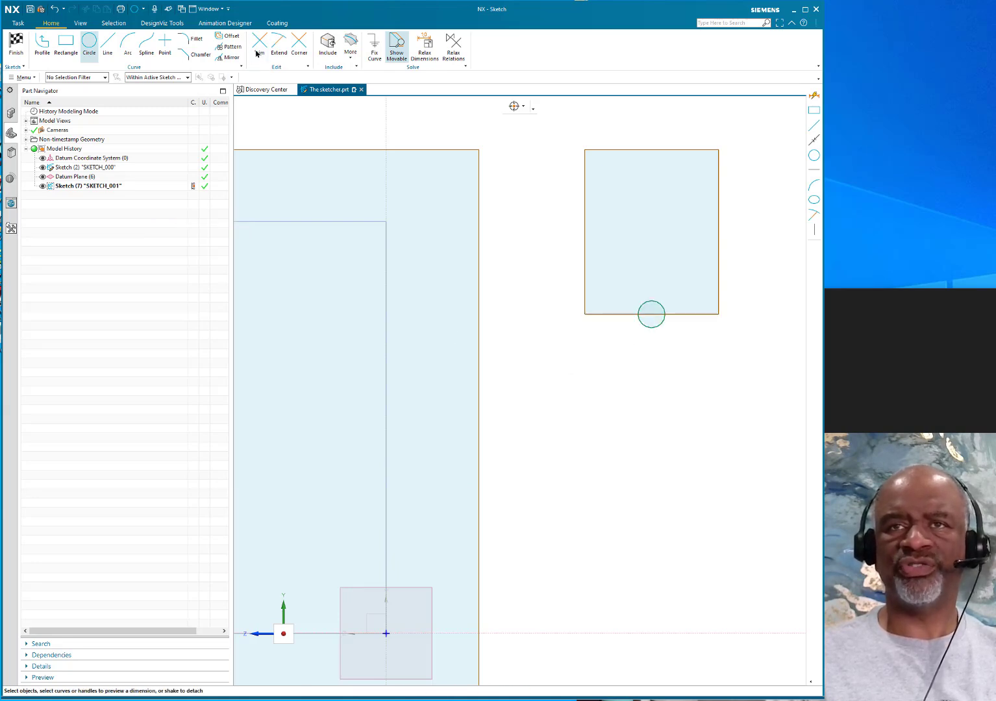
{"action": "left_click", "coordinate": [650, 314]}
{"action": "left_click", "coordinate": [658, 302]}
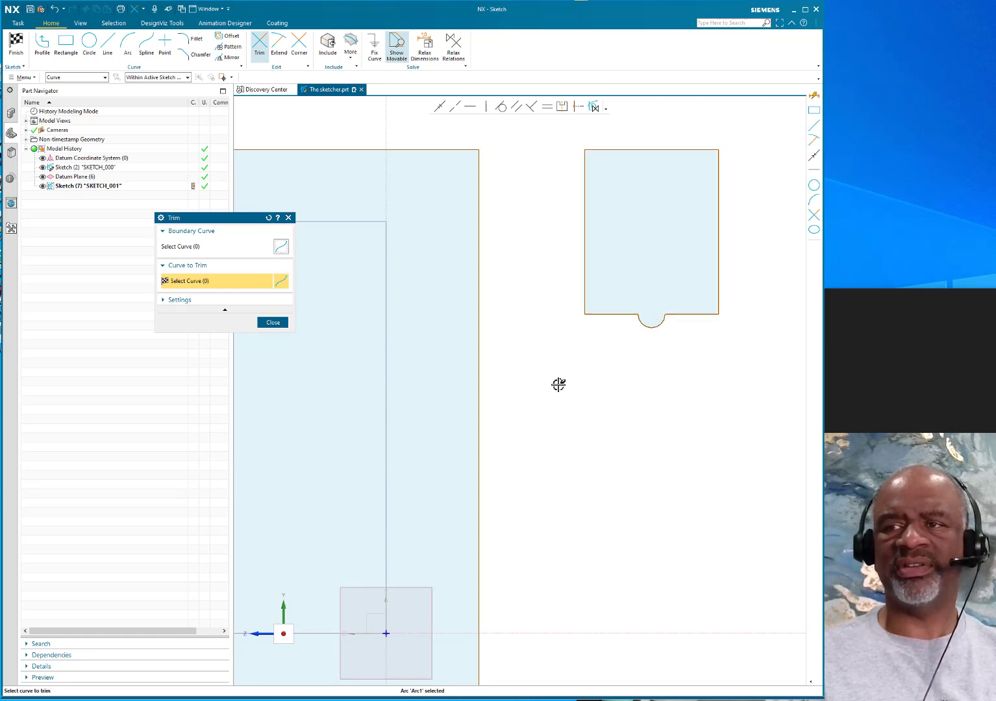
{"action": "left_click", "coordinate": [647, 323]}
{"action": "scroll", "coordinate": [649, 307], "scroll_direction": "down", "scroll_amount": 5}
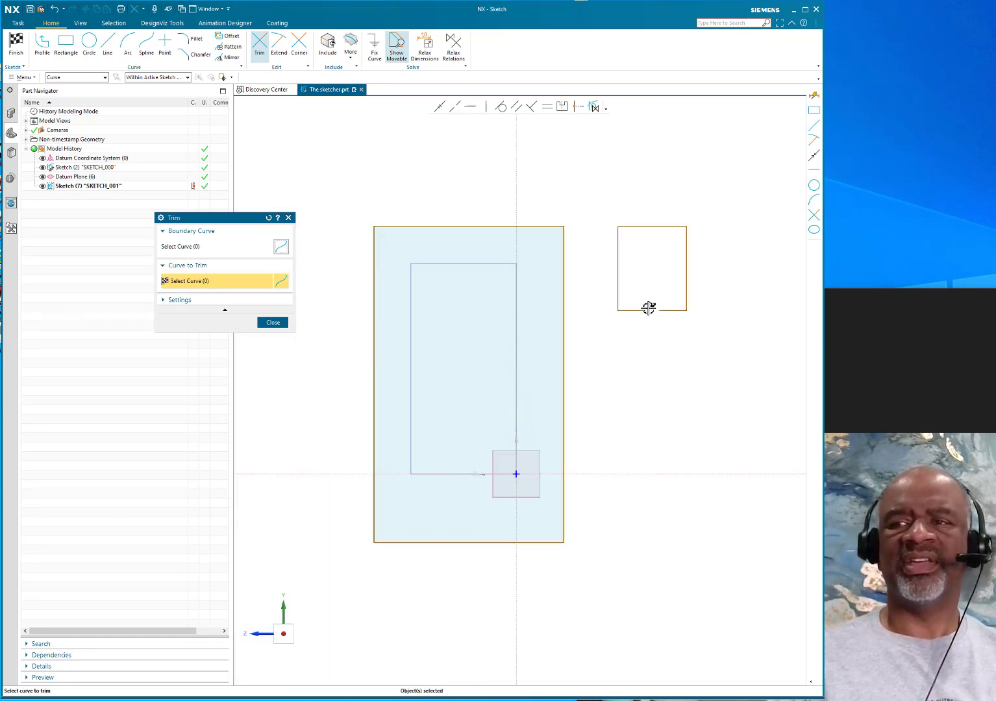
{"action": "left_click", "coordinate": [280, 323]}
Sketch a circle about 0.33 in in diameter centred on the gap in the small rectangle's lower edge
{"action": "scroll", "coordinate": [685, 287], "scroll_direction": "up", "scroll_amount": 3}
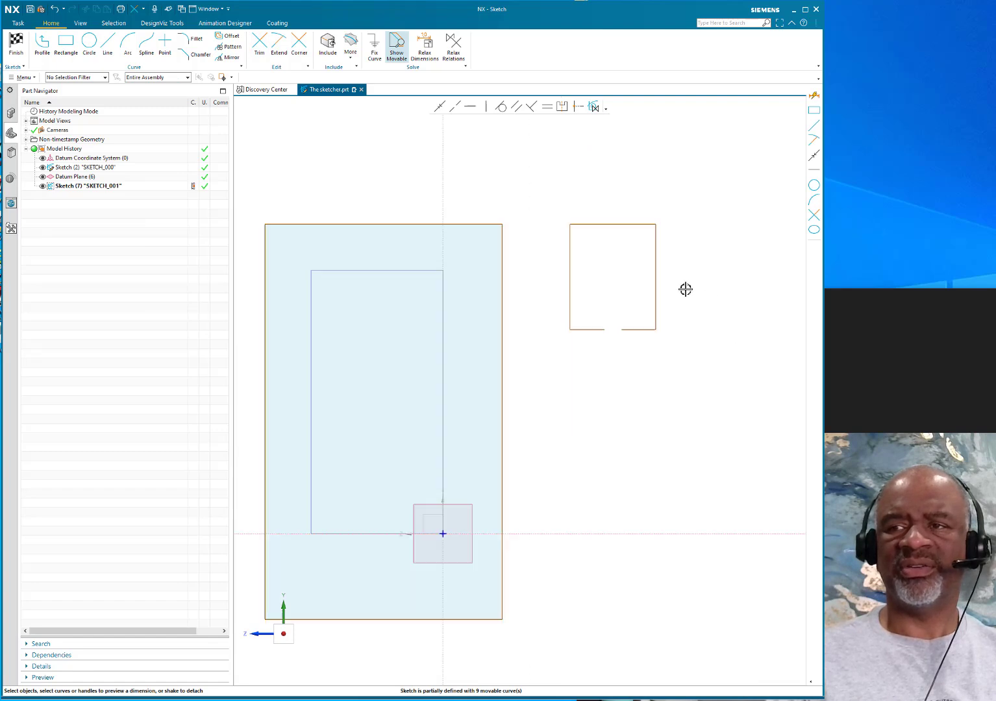
{"action": "scroll", "coordinate": [690, 317], "scroll_direction": "up", "scroll_amount": 3}
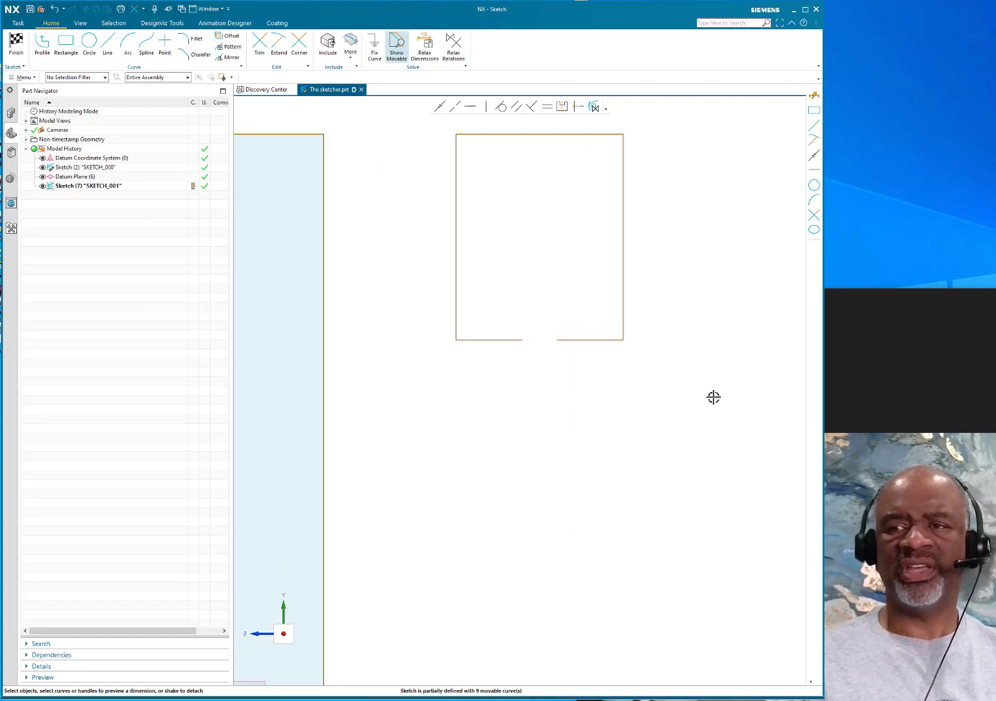
{"action": "left_click", "coordinate": [542, 341]}
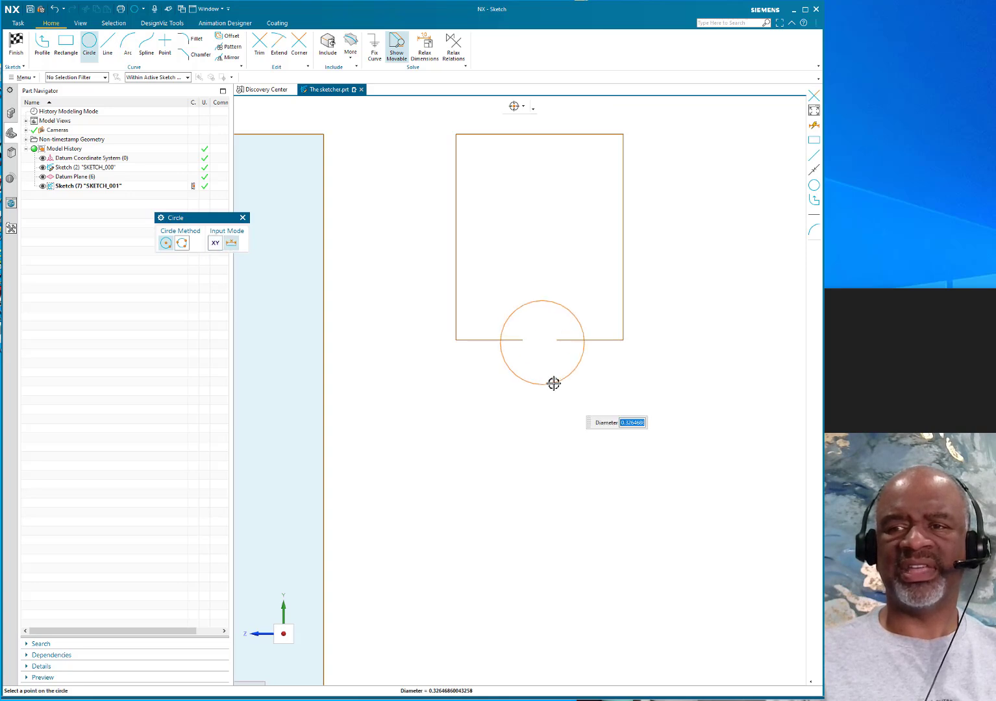
{"action": "left_click", "coordinate": [553, 384]}
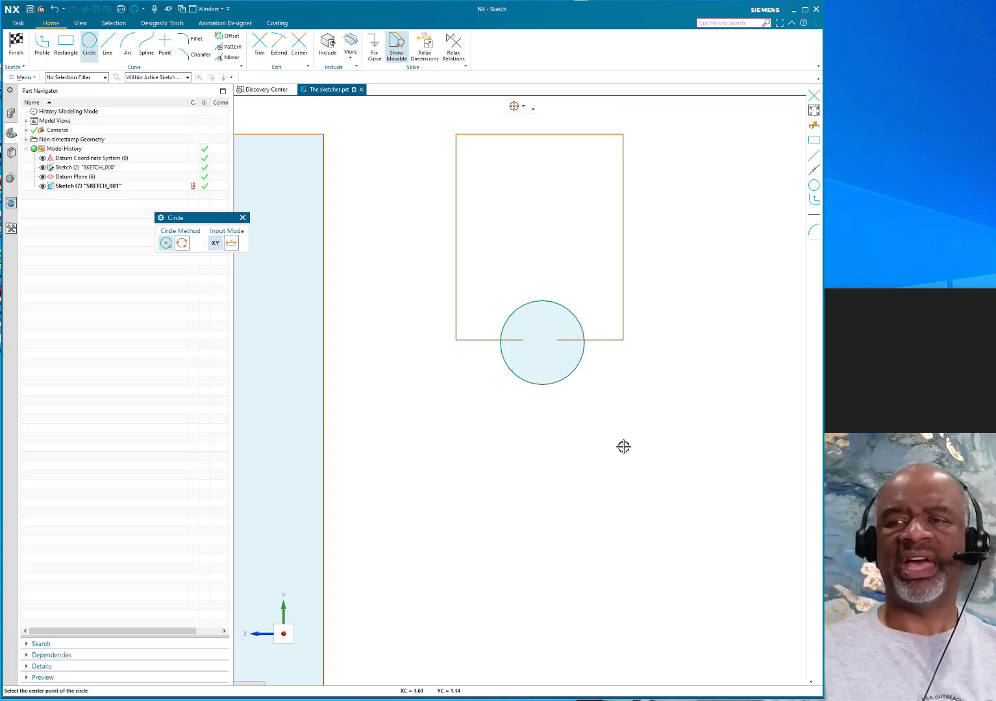
Trim the circle's upper arc and the edge ends inside it with one freehand stroke, leaving a rounded tab
{"action": "left_click", "coordinate": [259, 44]}
{"action": "mouse_move", "coordinate": [516, 324]}
{"action": "left_mouse_down"}
{"action": "mouse_move", "coordinate": [532, 354]}
{"action": "mouse_move", "coordinate": [567, 341]}
{"action": "left_mouse_up"}
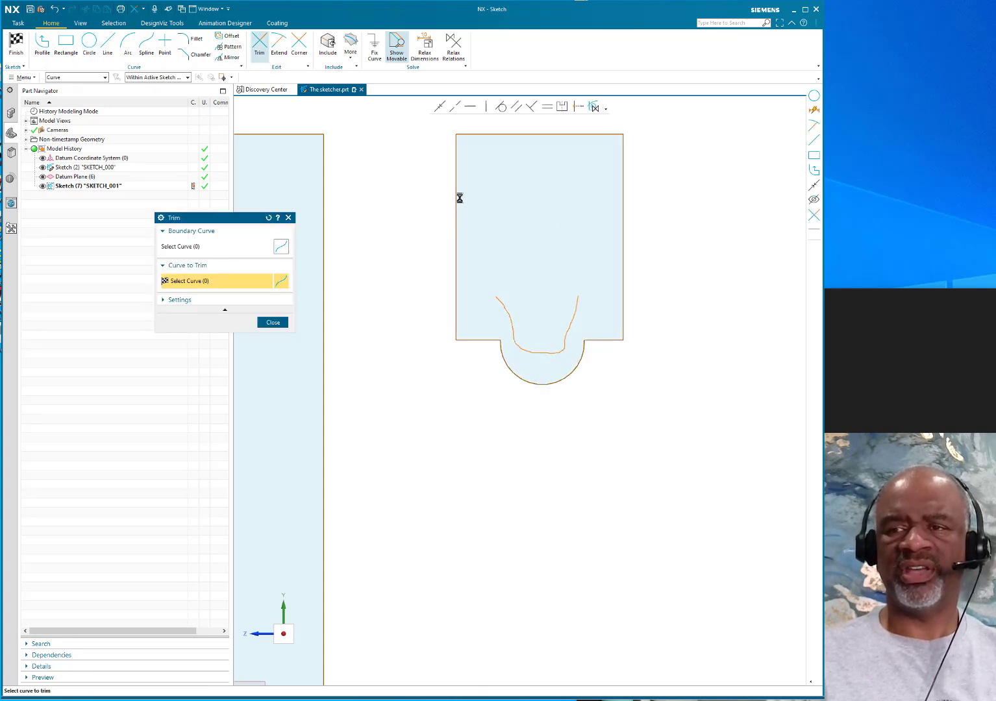
{"action": "left_click", "coordinate": [272, 322]}
{"action": "scroll", "coordinate": [565, 280], "scroll_direction": "down", "scroll_amount": 5}
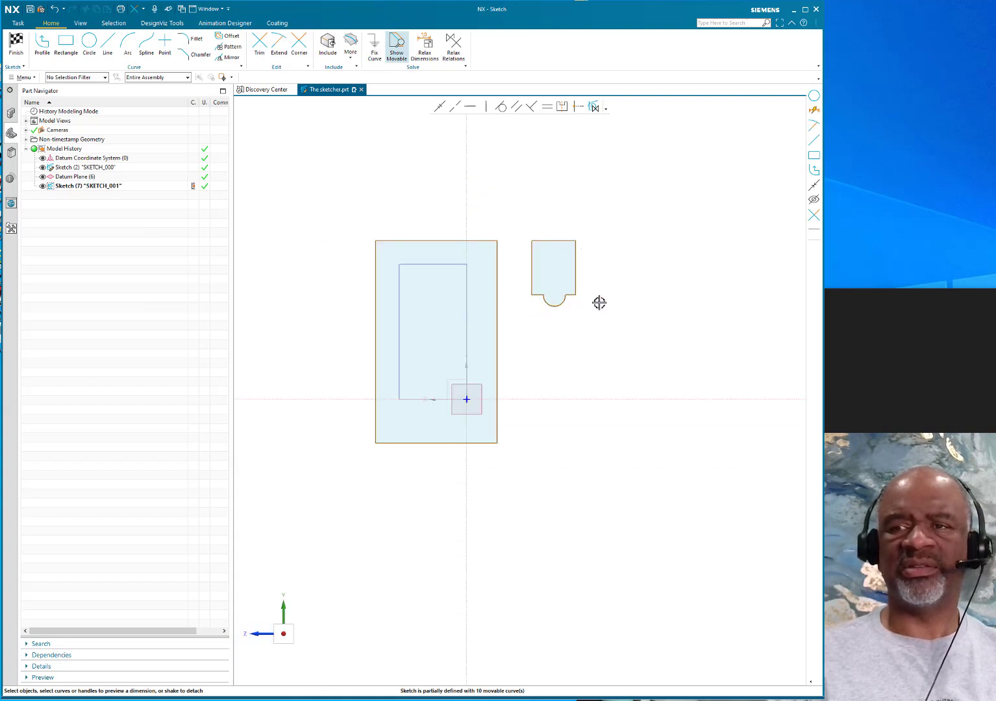
Delete the whole small rectangle profile with its rounded tab
{"action": "scroll", "coordinate": [598, 305], "scroll_direction": "up", "scroll_amount": 4}
{"action": "scroll", "coordinate": [595, 284], "scroll_direction": "down", "scroll_amount": 3}
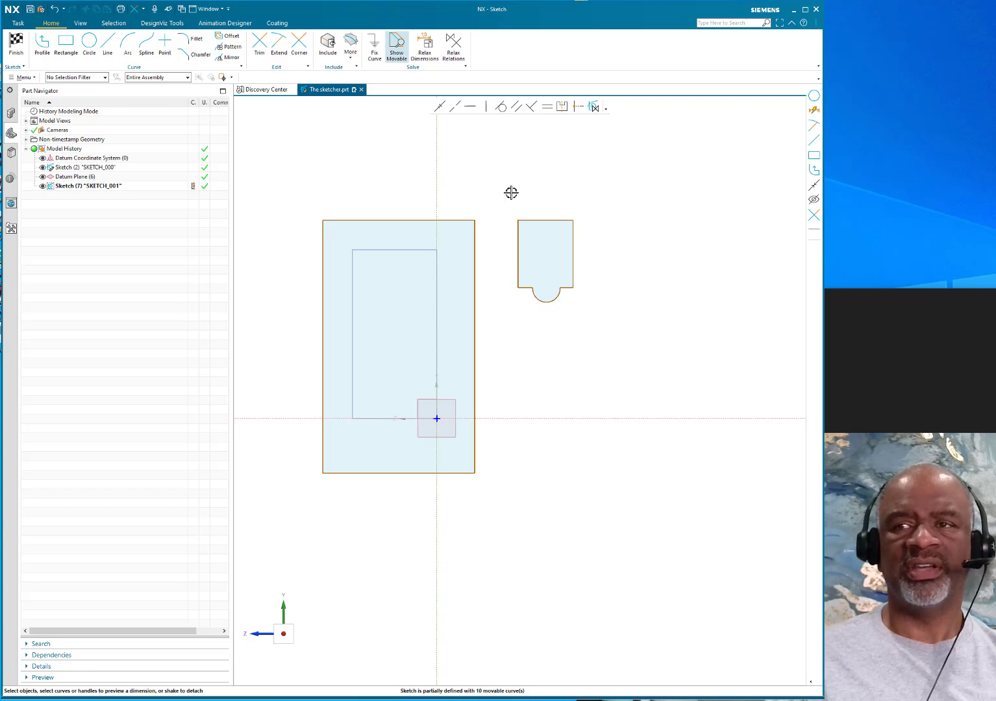
{"action": "left_click_drag", "start_coordinate": [504, 198], "coordinate": [641, 340]}
{"action": "key", "text": "Delete"}
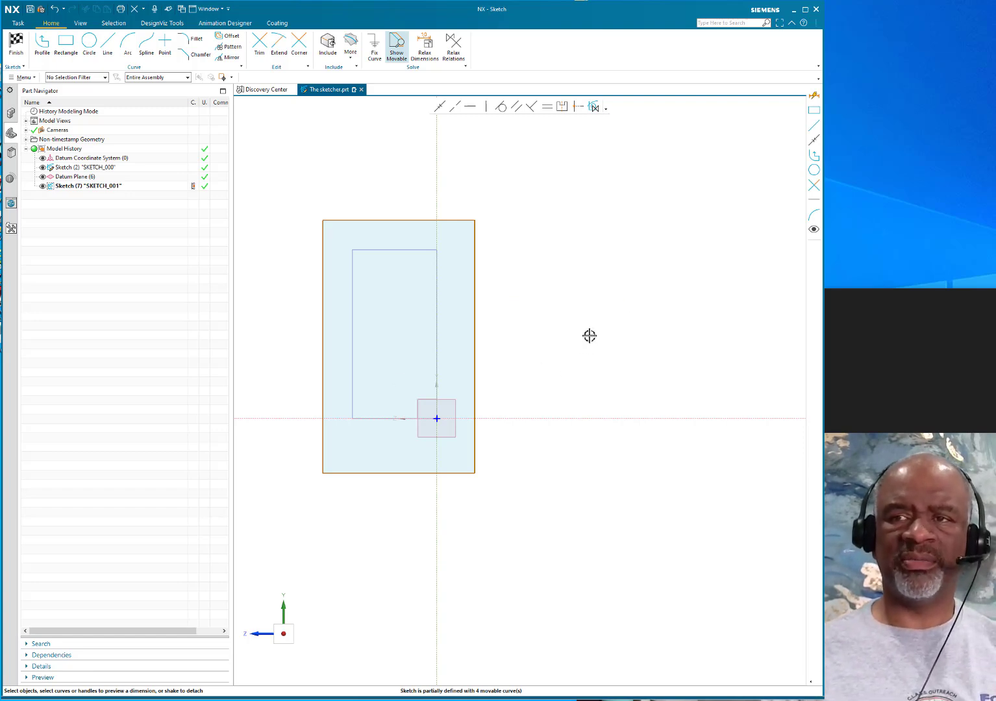
Dimension the length of the large rectangle's right edge and stretch it from its ends to 3.75 in
{"action": "left_click", "coordinate": [476, 258]}
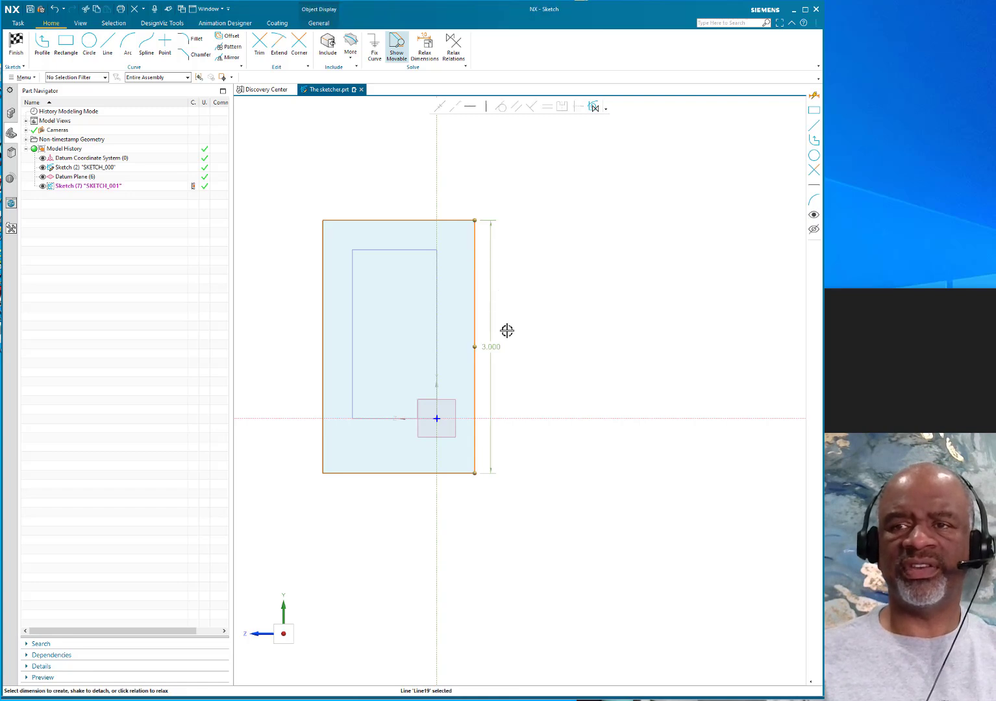
{"action": "left_click", "coordinate": [495, 345]}
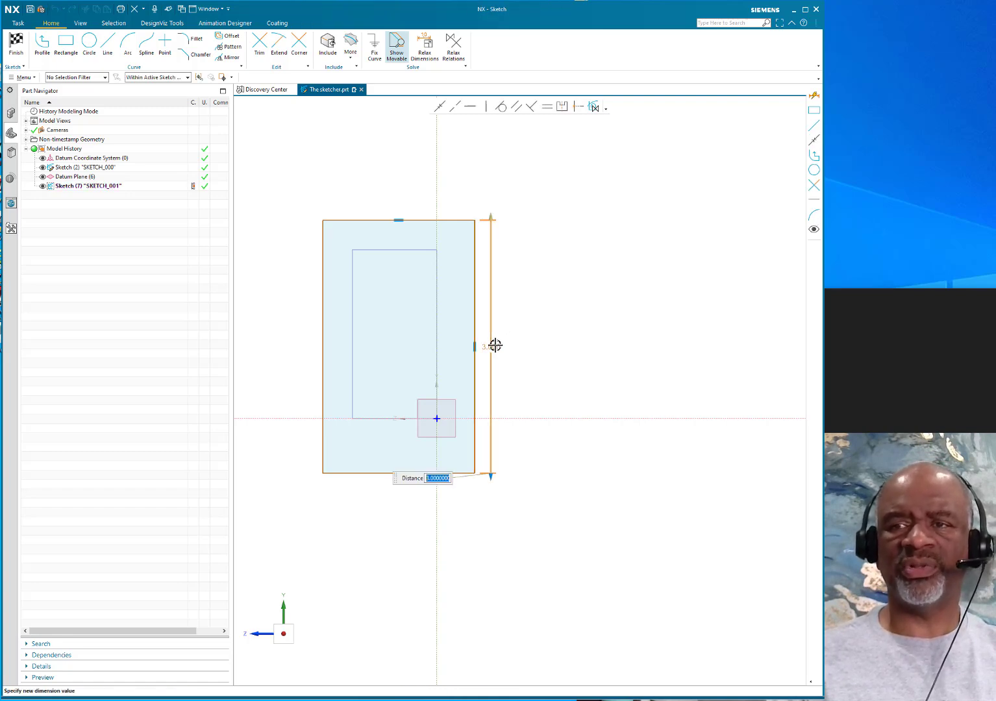
{"action": "type", "text": "3.3"}
{"action": "key", "text": "Return"}
{"action": "left_click_drag", "start_coordinate": [496, 217], "coordinate": [494, 202]}
{"action": "left_click_drag", "start_coordinate": [494, 478], "coordinate": [491, 540]}
{"action": "left_click_drag", "start_coordinate": [493, 178], "coordinate": [507, 216]}
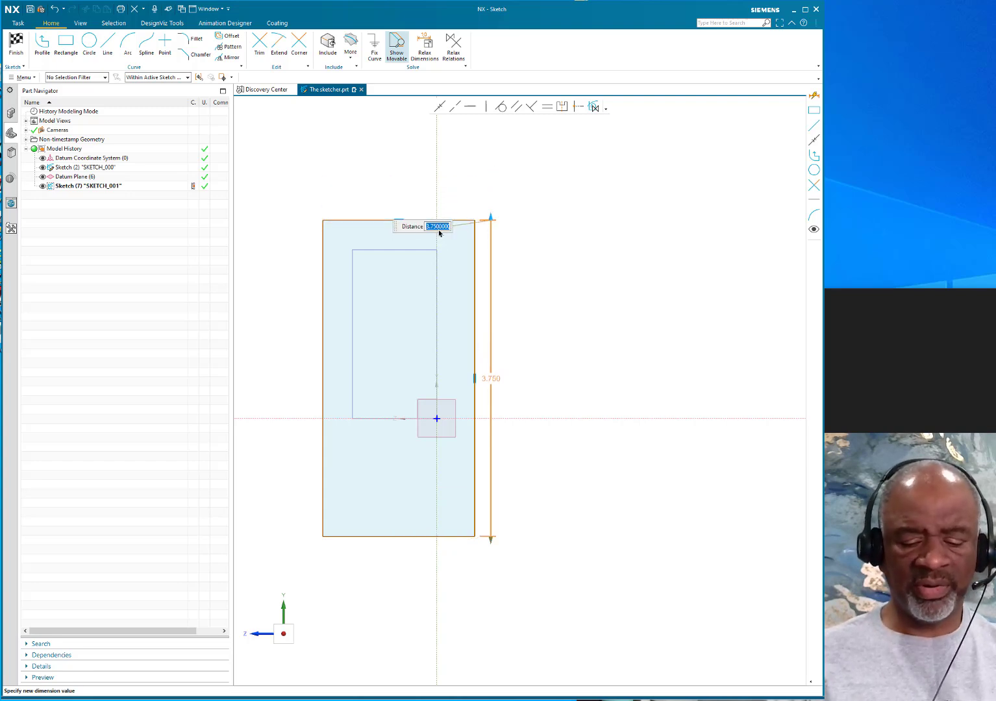
Set the rectangle's height to 5 in and place its dimension farther out from the right edge
{"action": "key", "text": "Return"}
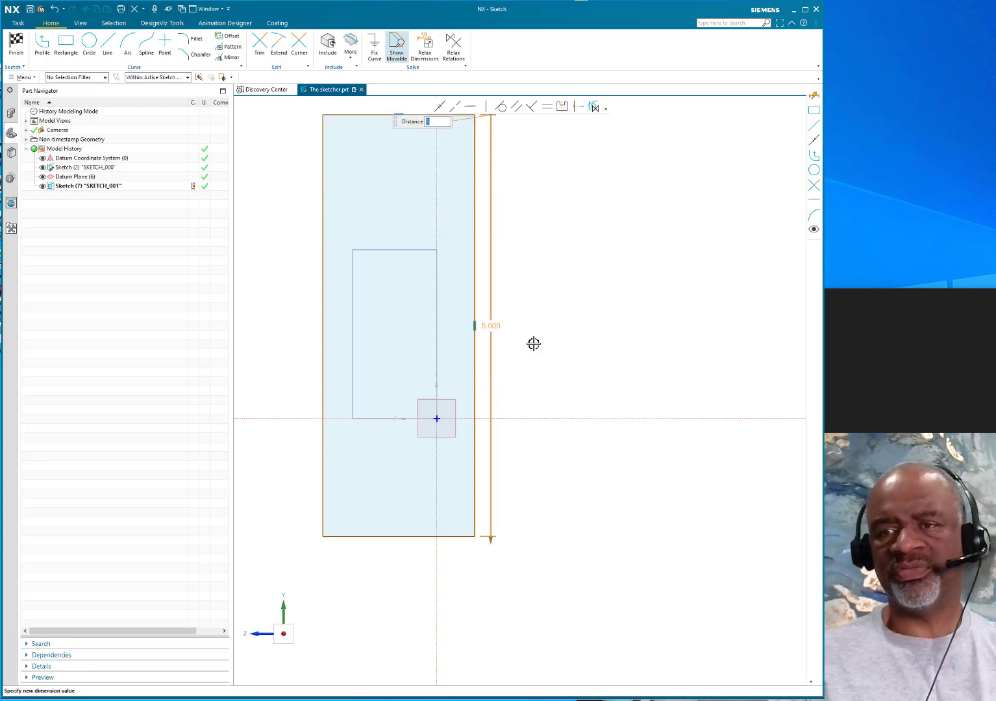
{"action": "scroll", "coordinate": [578, 293], "scroll_direction": "down", "scroll_amount": 3}
{"action": "key", "text": "Escape"}
{"action": "scroll", "coordinate": [530, 359], "scroll_direction": "up", "scroll_amount": 4}
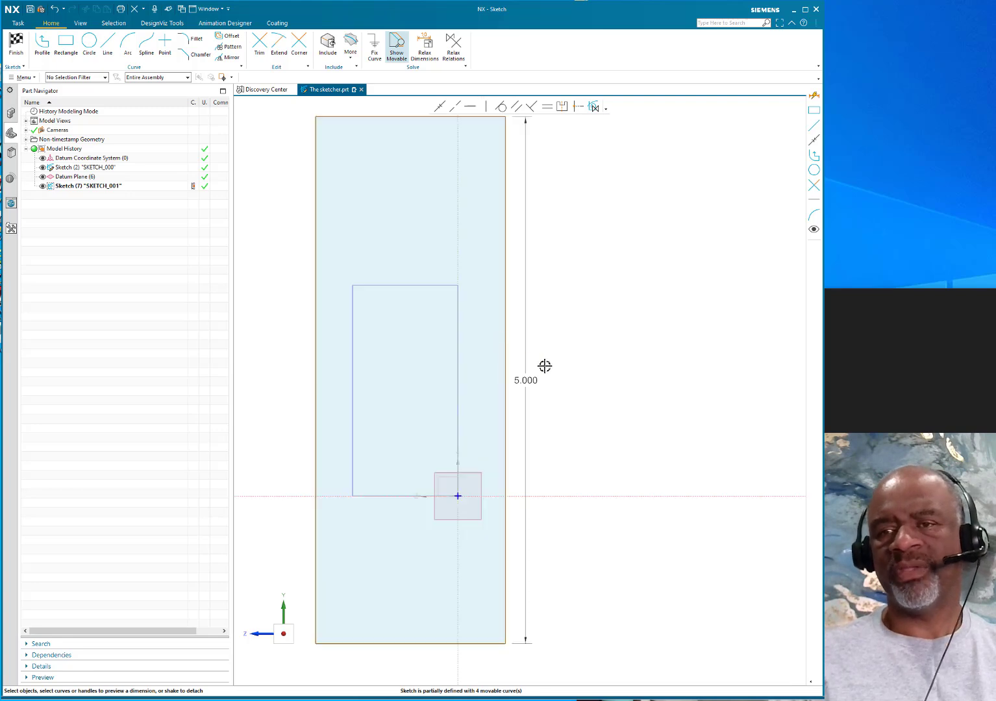
{"action": "scroll", "coordinate": [552, 386], "scroll_direction": "down", "scroll_amount": 2}
{"action": "left_click_drag", "start_coordinate": [544, 382], "coordinate": [607, 385]}
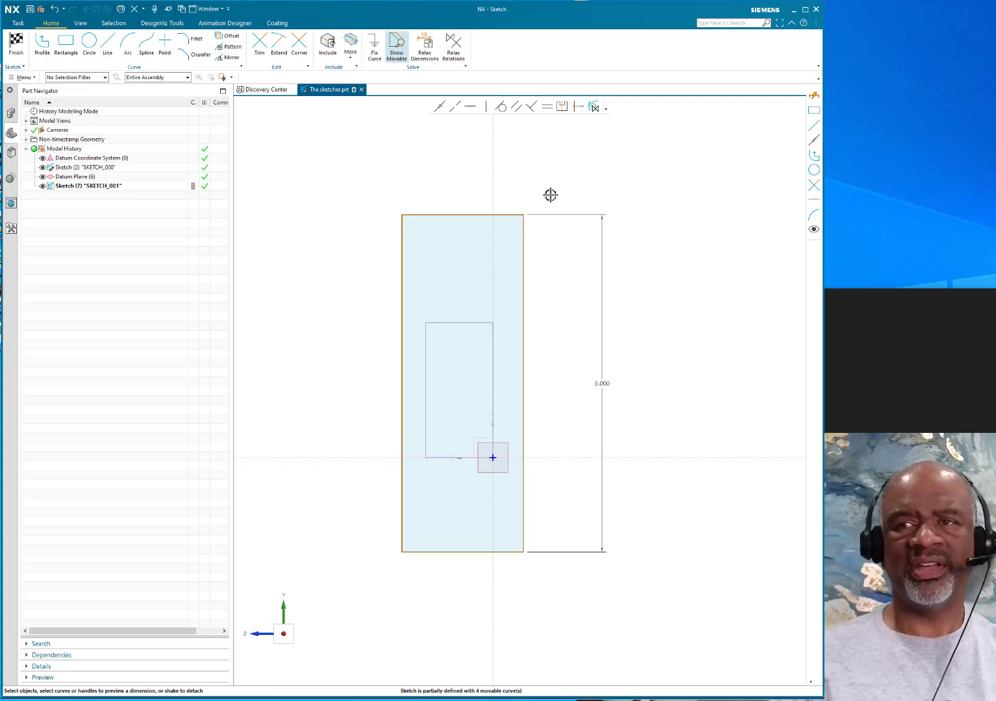
Dimension the rectangle's top edge, stretch it outward at both ends, and set the width to 2.4 in
{"action": "scroll", "coordinate": [429, 189], "scroll_direction": "up", "scroll_amount": 1}
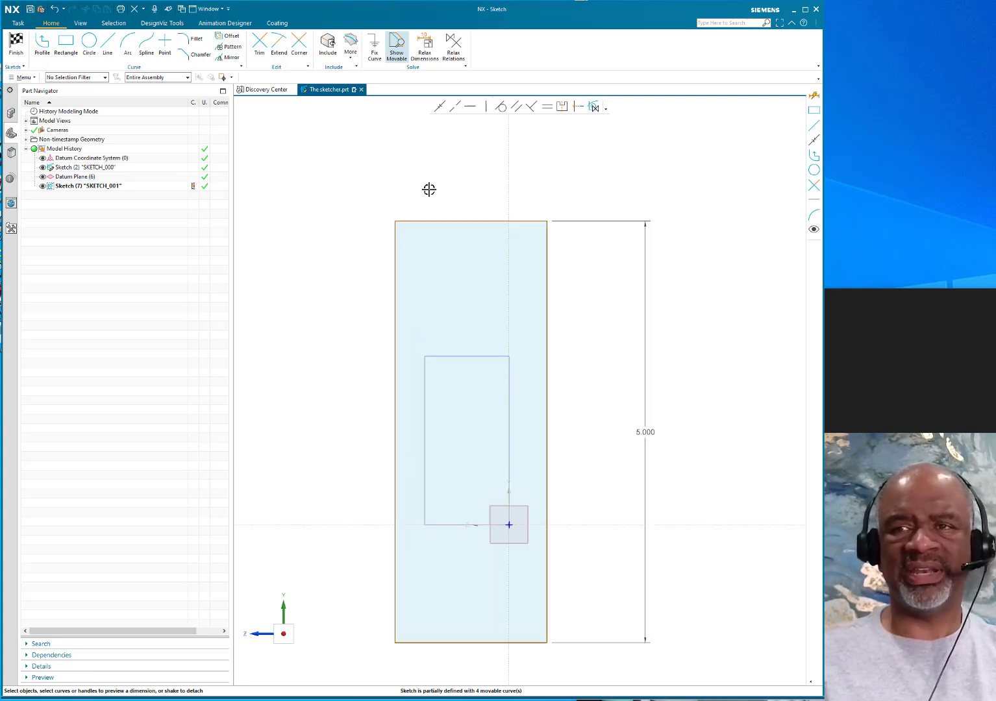
{"action": "left_click", "coordinate": [416, 221]}
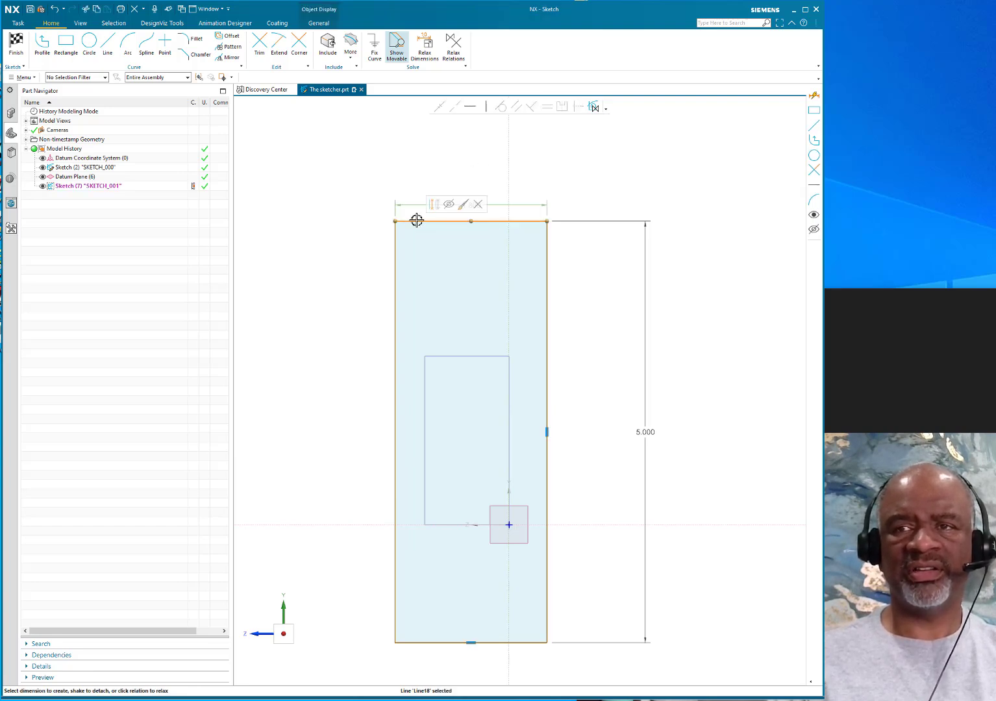
{"action": "left_click", "coordinate": [472, 203]}
{"action": "mouse_move", "coordinate": [554, 205]}
{"action": "left_mouse_down"}
{"action": "mouse_move", "coordinate": [608, 209]}
{"action": "mouse_move", "coordinate": [569, 207]}
{"action": "left_mouse_up"}
{"action": "mouse_move", "coordinate": [402, 208]}
{"action": "left_mouse_down"}
{"action": "mouse_move", "coordinate": [344, 206]}
{"action": "mouse_move", "coordinate": [375, 203]}
{"action": "left_mouse_up"}
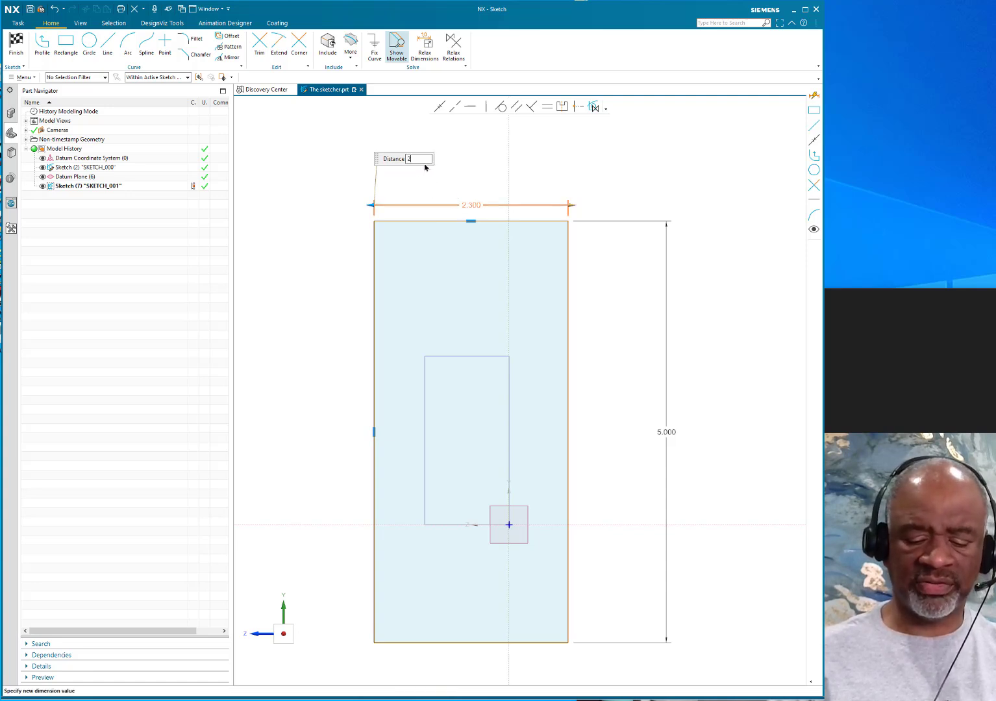
{"action": "key", "text": "Return"}
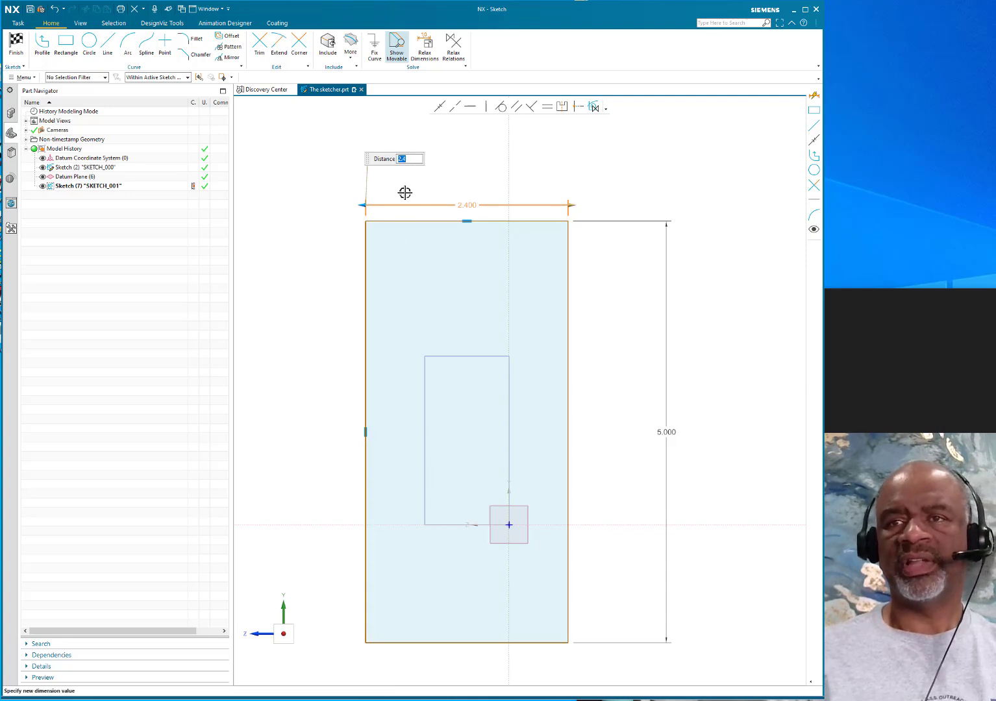
{"action": "left_click", "coordinate": [360, 187]}
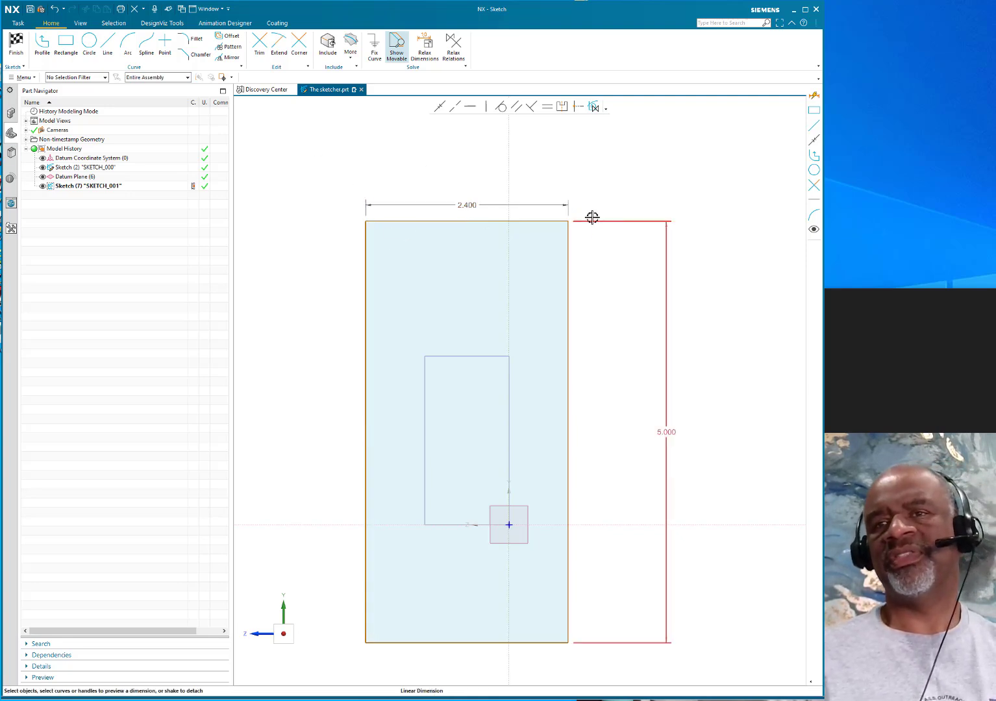
{"action": "scroll", "coordinate": [425, 190], "scroll_direction": "down", "scroll_amount": 1}
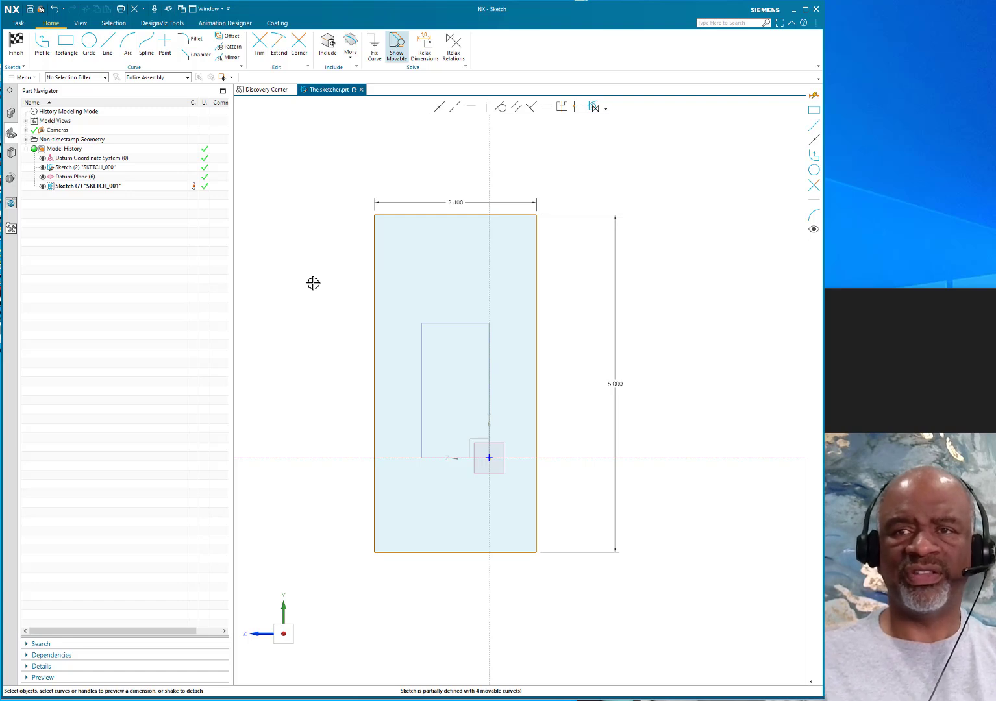
Finish the sketch and review the part's expression list beside the model
{"action": "left_click", "coordinate": [15, 44]}
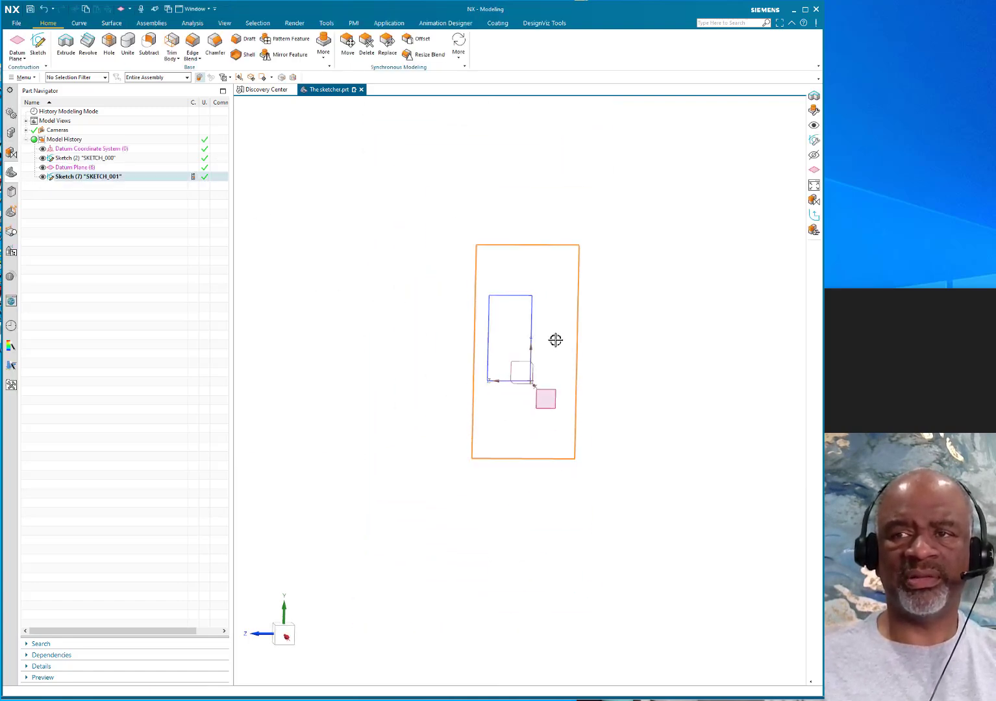
{"action": "key", "text": "Escape"}
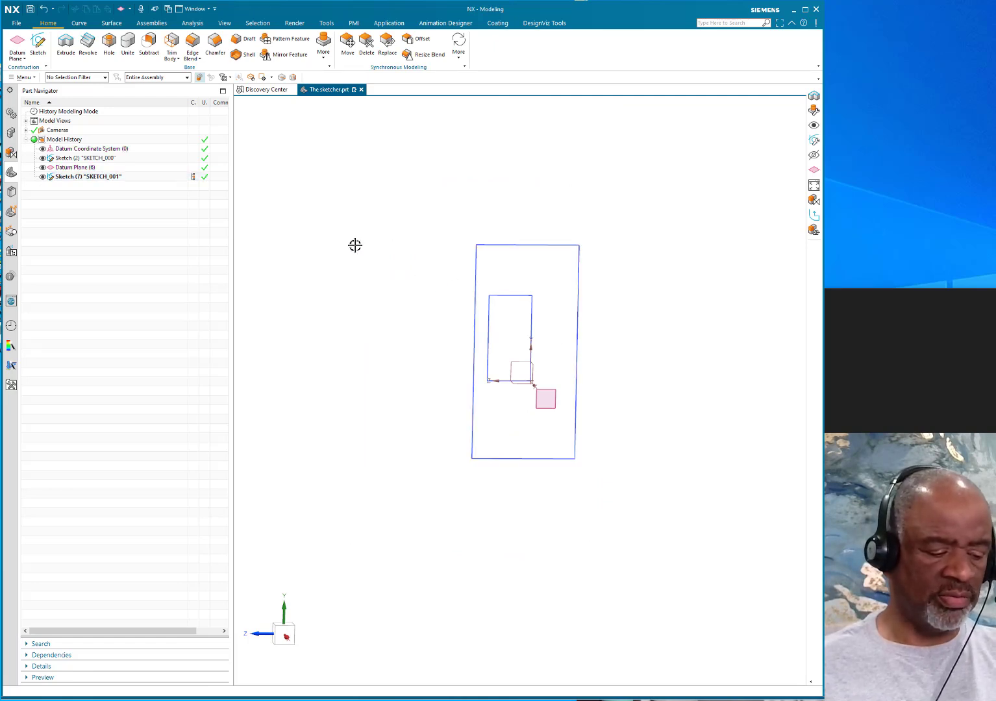
{"action": "key", "text": "ctrl+e"}
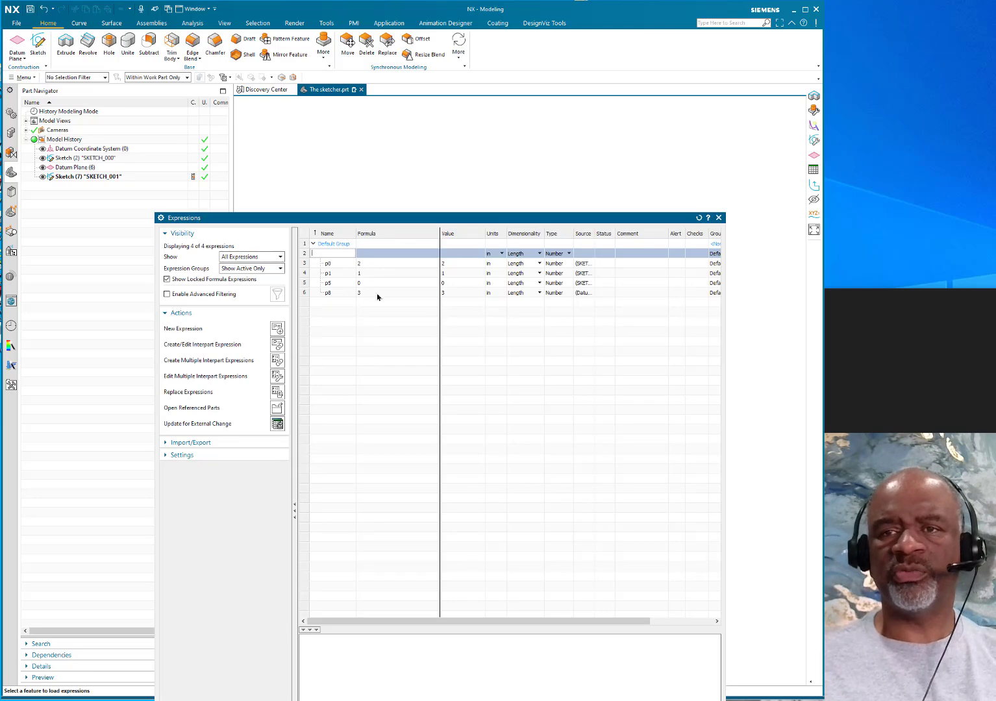
{"action": "mouse_move", "coordinate": [443, 222]}
{"action": "left_mouse_down"}
{"action": "mouse_move", "coordinate": [402, 376]}
{"action": "mouse_move", "coordinate": [445, 444]}
{"action": "left_mouse_up"}
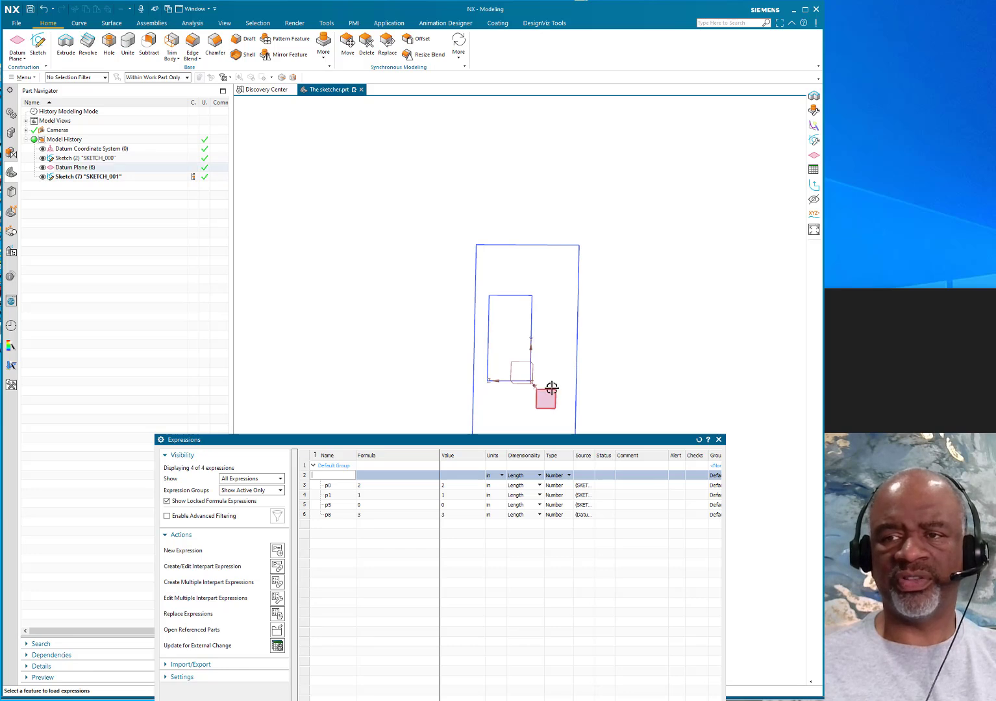
{"action": "left_click", "coordinate": [719, 440]}
Start an Extrude with a section sketch on the YZ plane and draw a closed five-sided profile with one slanted edge around both rectangles
{"action": "mouse_move", "coordinate": [625, 349]}
{"action": "middle_mouse_down"}
{"action": "mouse_move", "coordinate": [559, 341]}
{"action": "mouse_move", "coordinate": [415, 369]}
{"action": "mouse_move", "coordinate": [418, 396]}
{"action": "mouse_move", "coordinate": [432, 367]}
{"action": "mouse_move", "coordinate": [451, 371]}
{"action": "mouse_move", "coordinate": [434, 379]}
{"action": "mouse_move", "coordinate": [433, 370]}
{"action": "middle_mouse_up"}
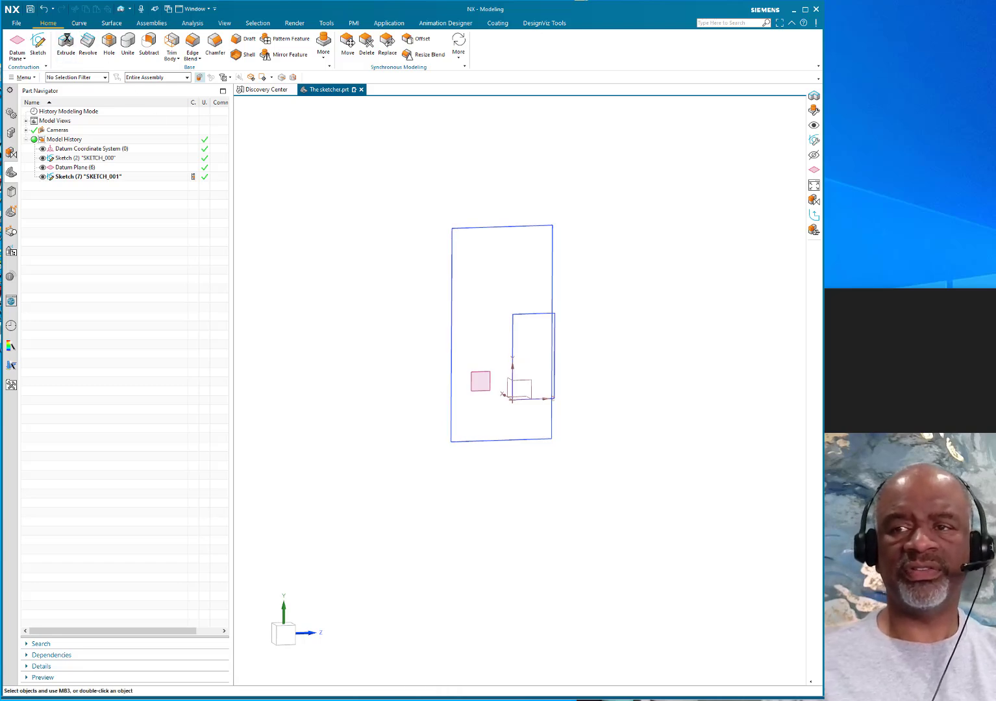
{"action": "left_click", "coordinate": [66, 42]}
{"action": "left_click", "coordinate": [531, 378]}
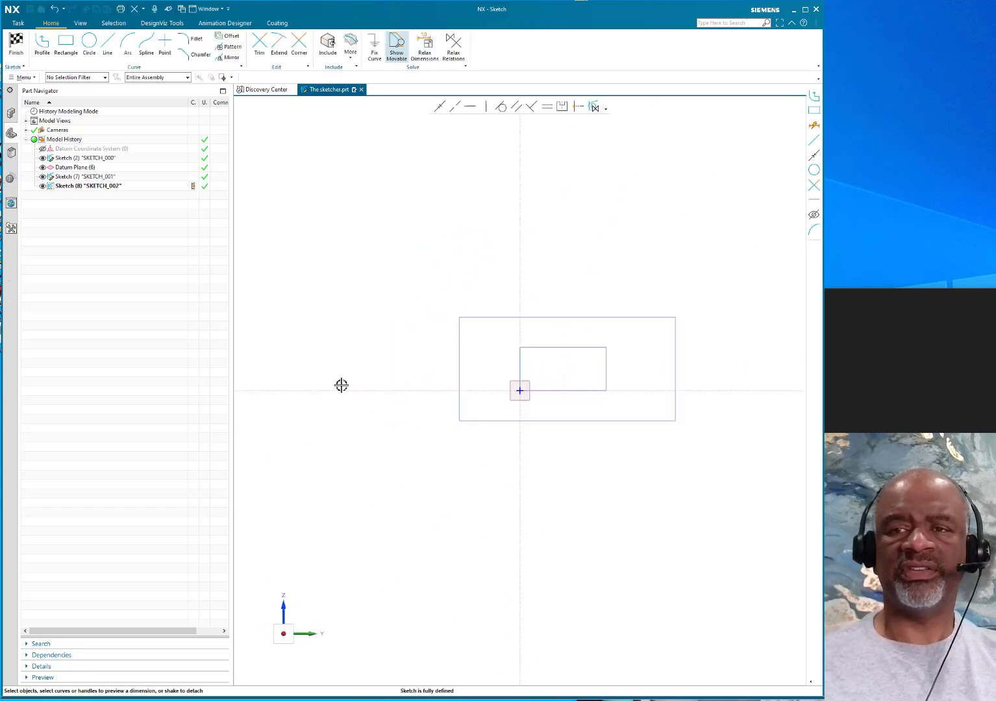
{"action": "left_click", "coordinate": [42, 44]}
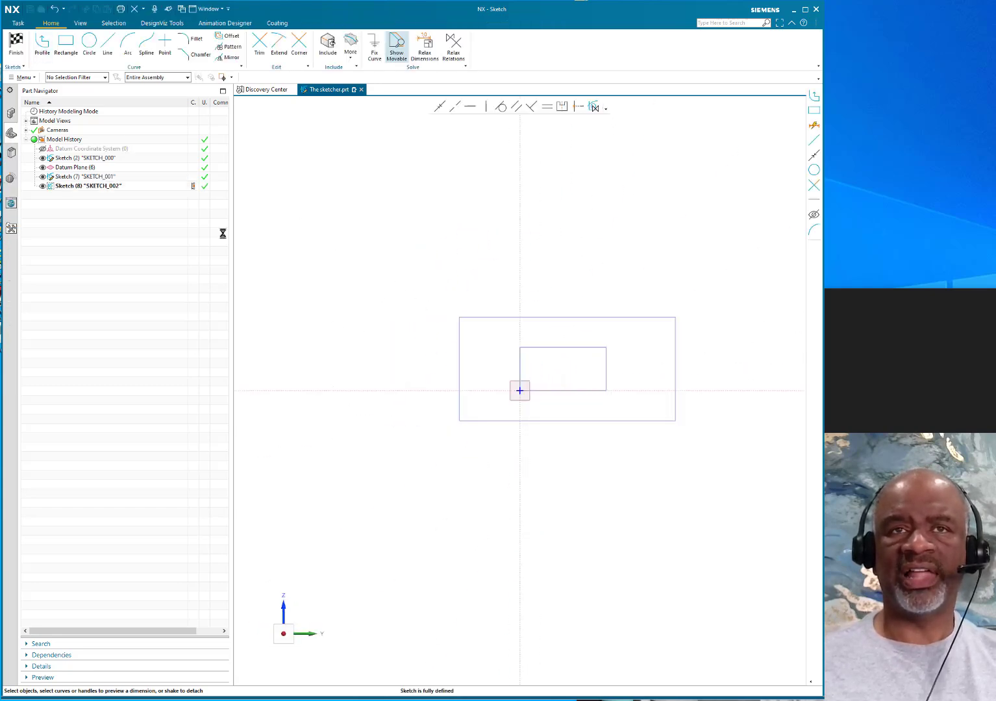
{"action": "left_click", "coordinate": [388, 437]}
{"action": "left_click", "coordinate": [396, 267]}
{"action": "left_click", "coordinate": [557, 177]}
{"action": "left_click", "coordinate": [697, 176]}
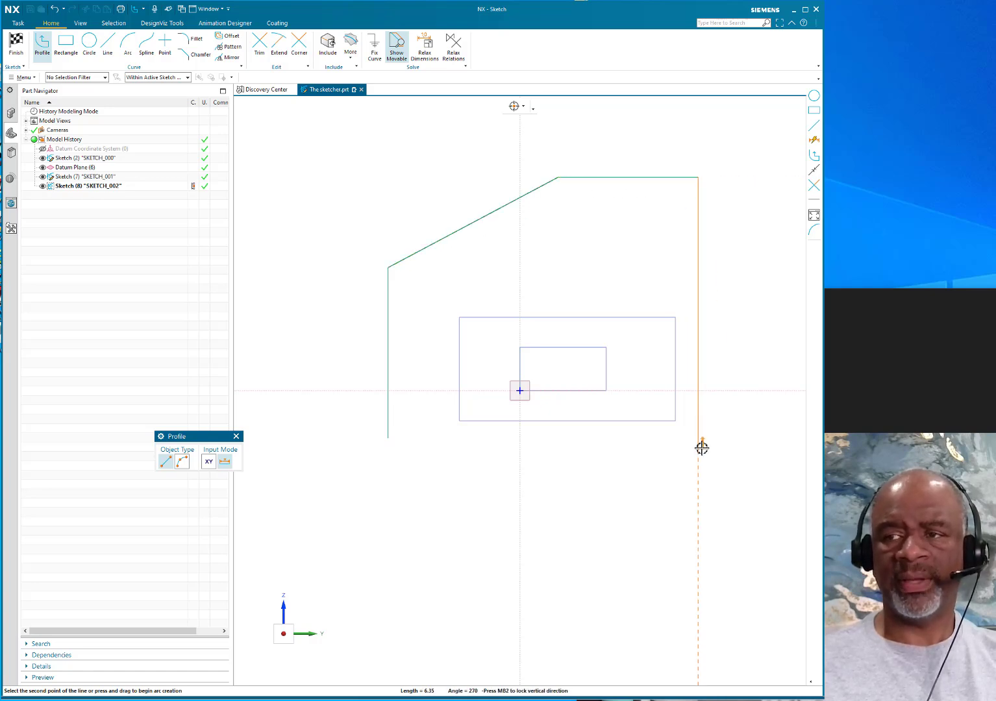
{"action": "left_click", "coordinate": [698, 437]}
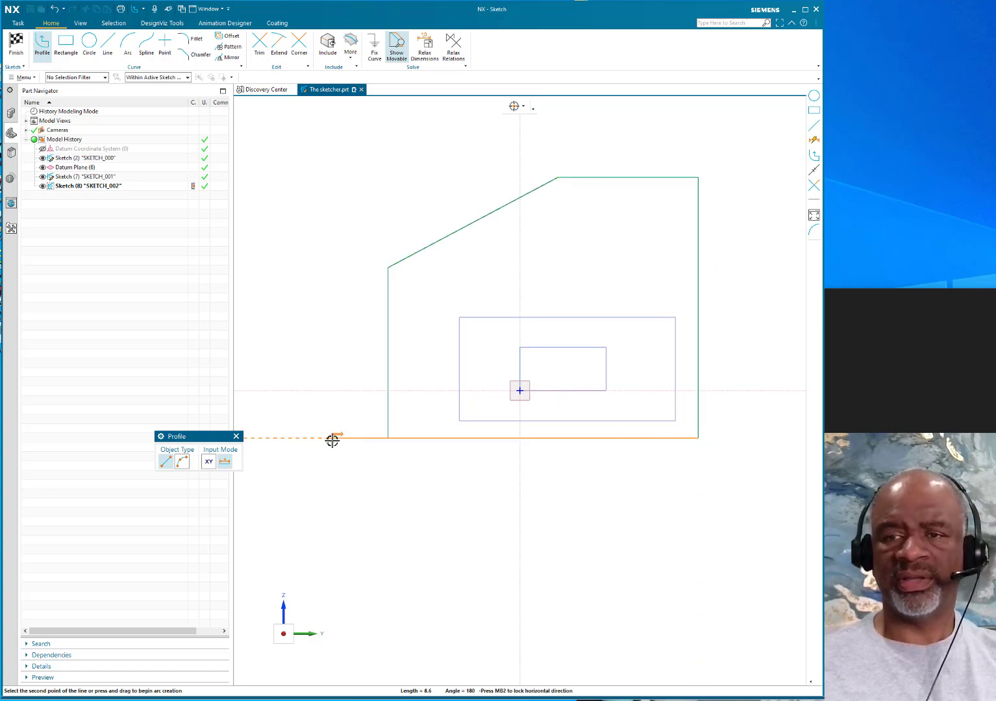
{"action": "left_click", "coordinate": [388, 436]}
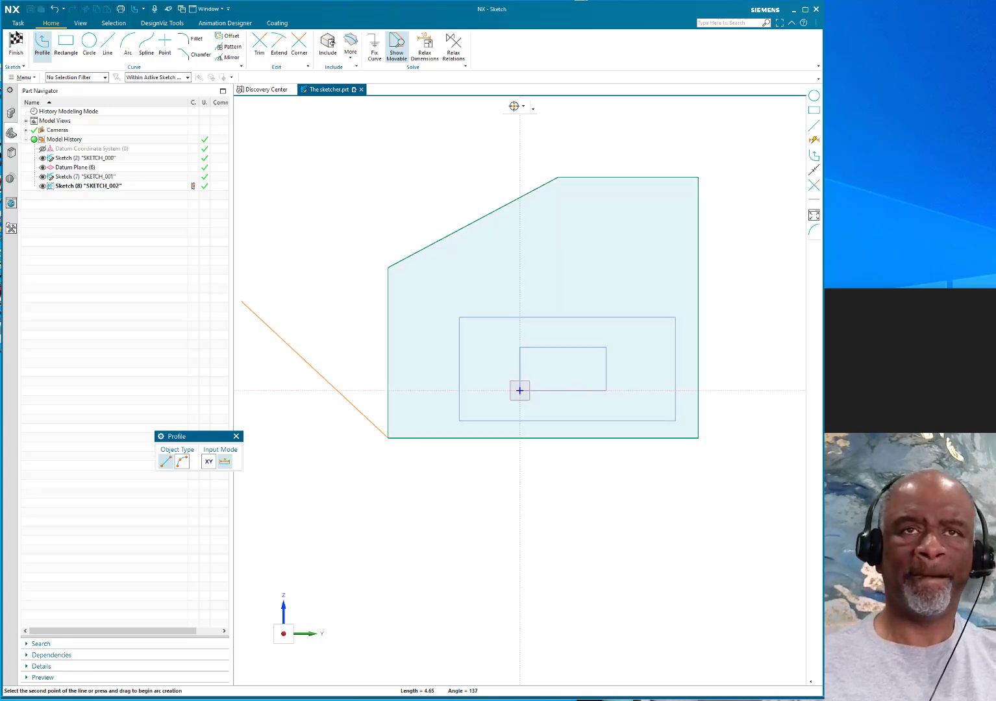
{"action": "left_click", "coordinate": [25, 50]}
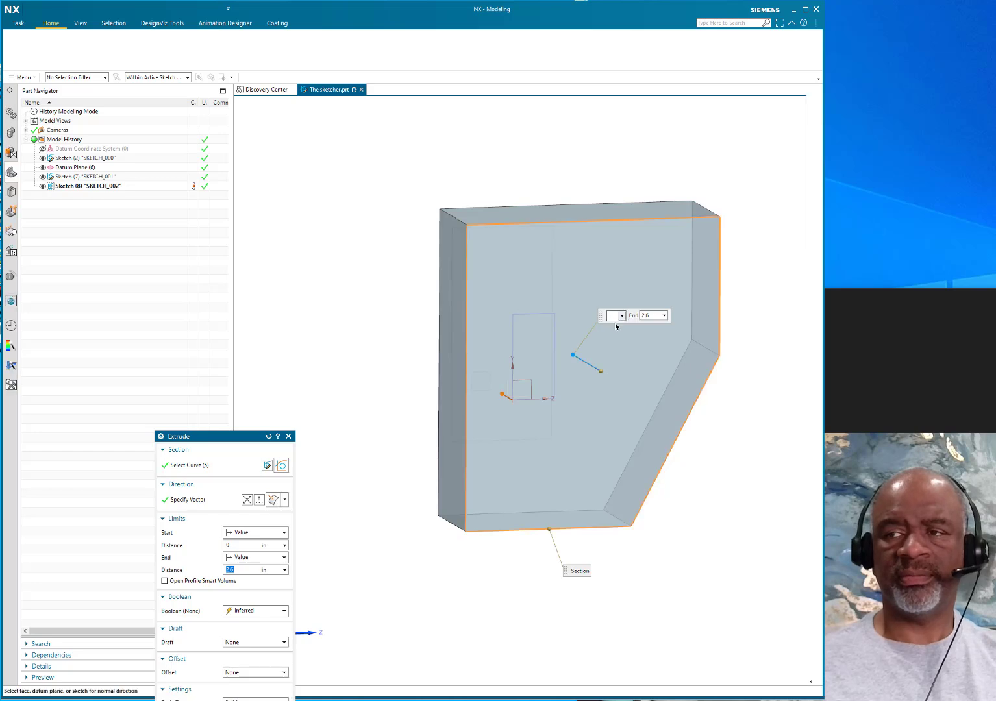
Extrude the five-sided profile 2.2 in on the side facing away from the large rectangle
{"action": "middle_click_drag", "start_coordinate": [591, 291], "coordinate": [468, 195]}
{"action": "left_click_drag", "start_coordinate": [624, 357], "coordinate": [461, 290]}
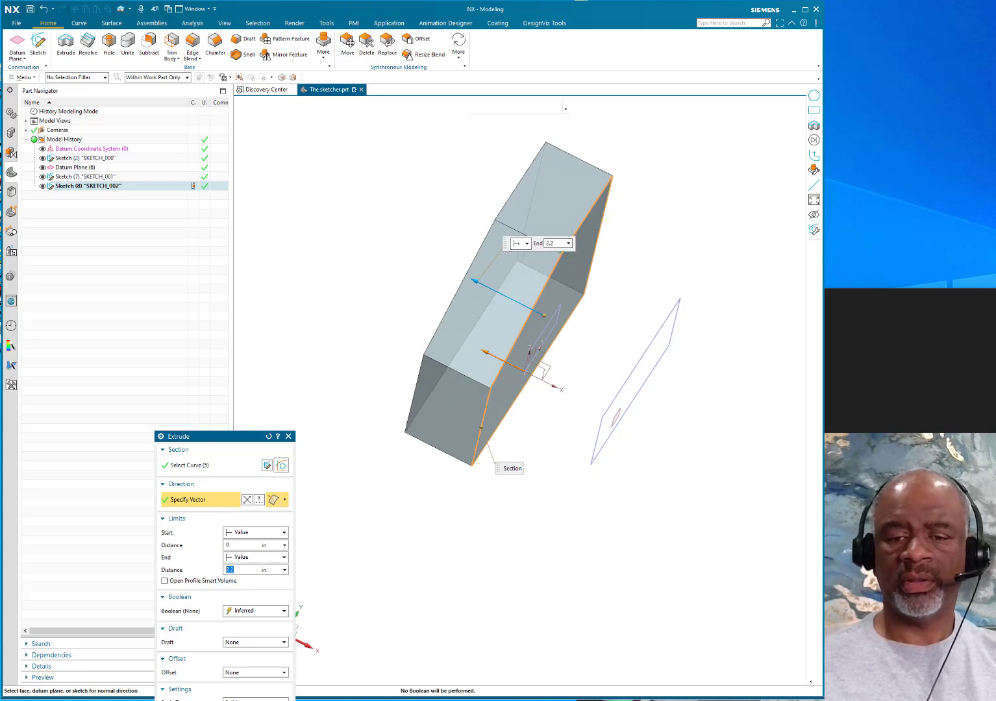
{"action": "middle_click", "coordinate": [491, 554]}
{"action": "middle_click_drag", "start_coordinate": [491, 553], "coordinate": [517, 283]}
{"action": "mouse_move", "coordinate": [358, 395]}
{"action": "middle_mouse_down"}
{"action": "mouse_move", "coordinate": [351, 427]}
{"action": "mouse_move", "coordinate": [324, 383]}
{"action": "middle_mouse_up"}
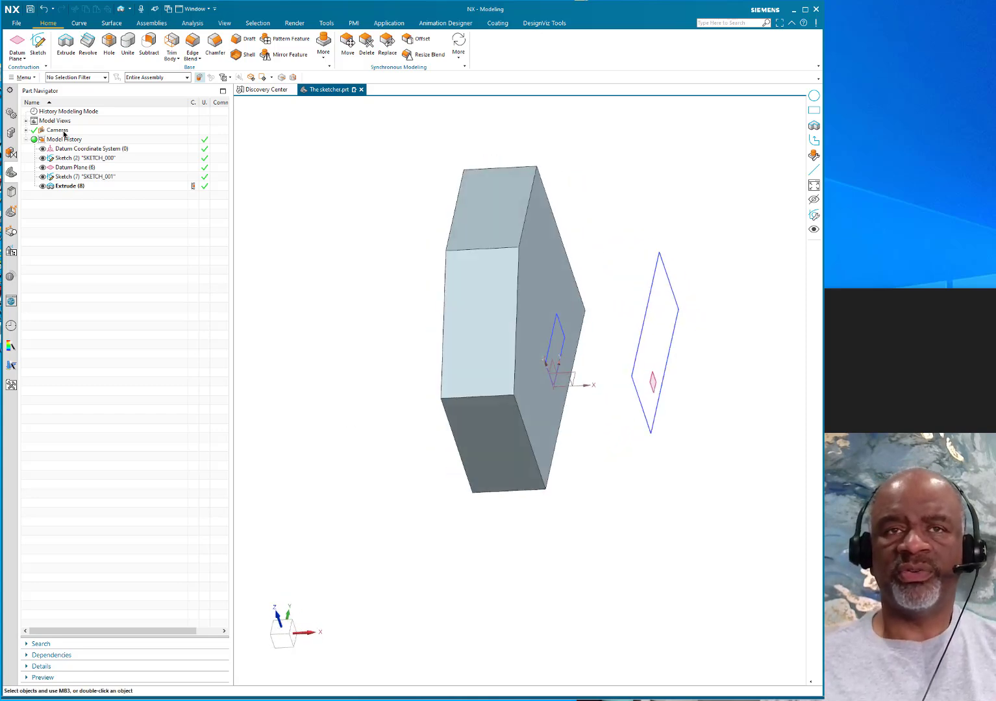
Start a new sketch, clear the preselected principal plane, and choose the block's slanted face as the sketch plane
{"action": "left_click", "coordinate": [38, 43]}
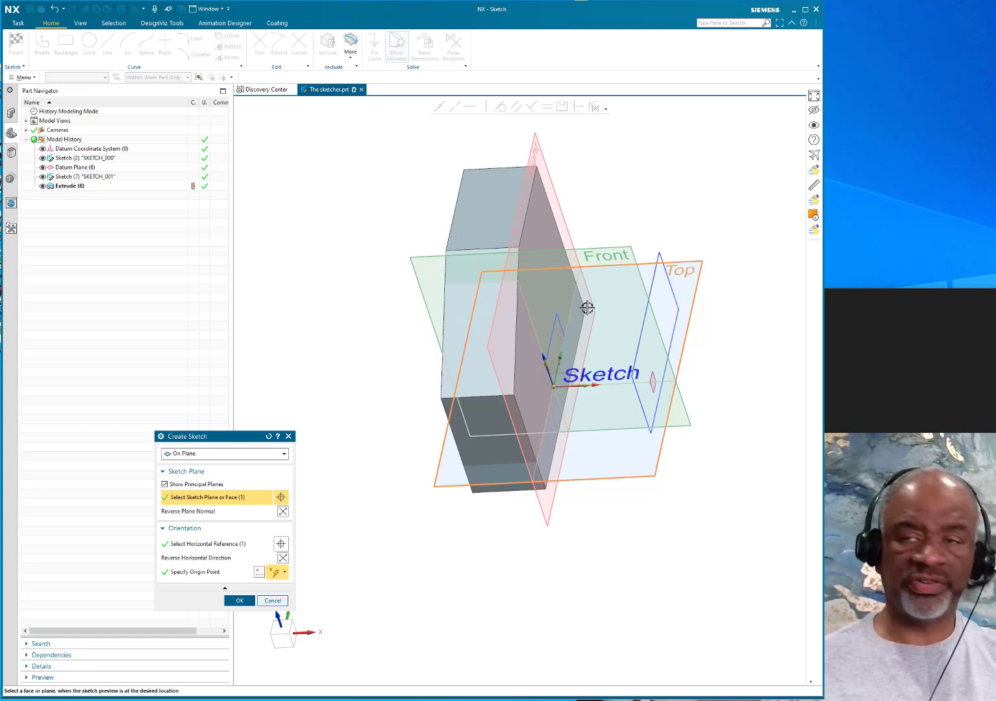
{"action": "left_click", "coordinate": [603, 272], "text": "shift"}
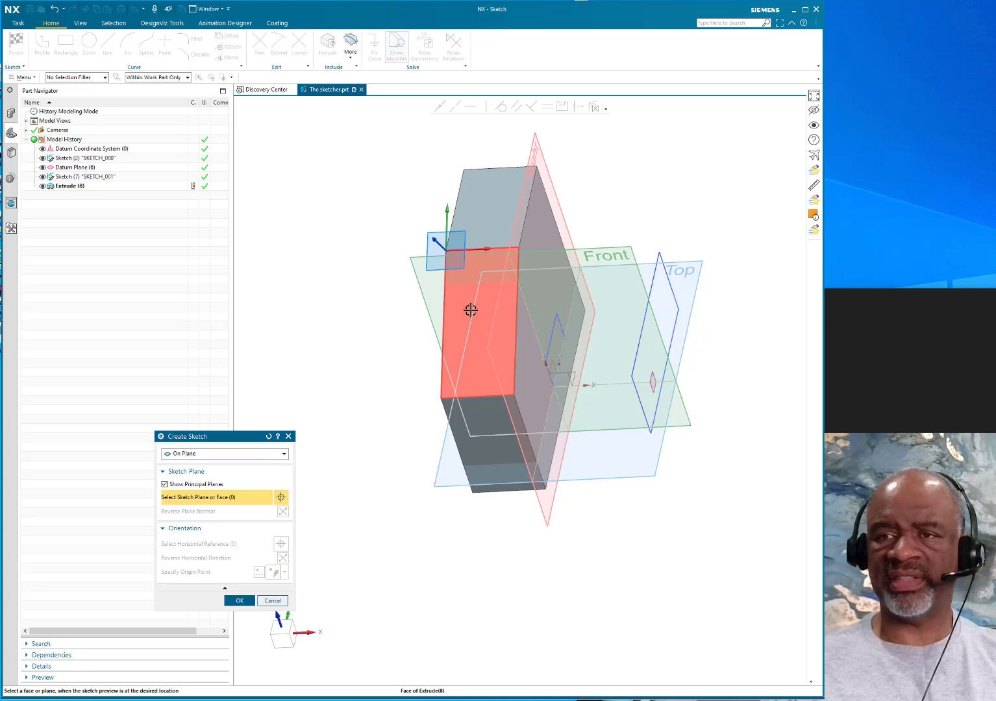
{"action": "left_click", "coordinate": [470, 311]}
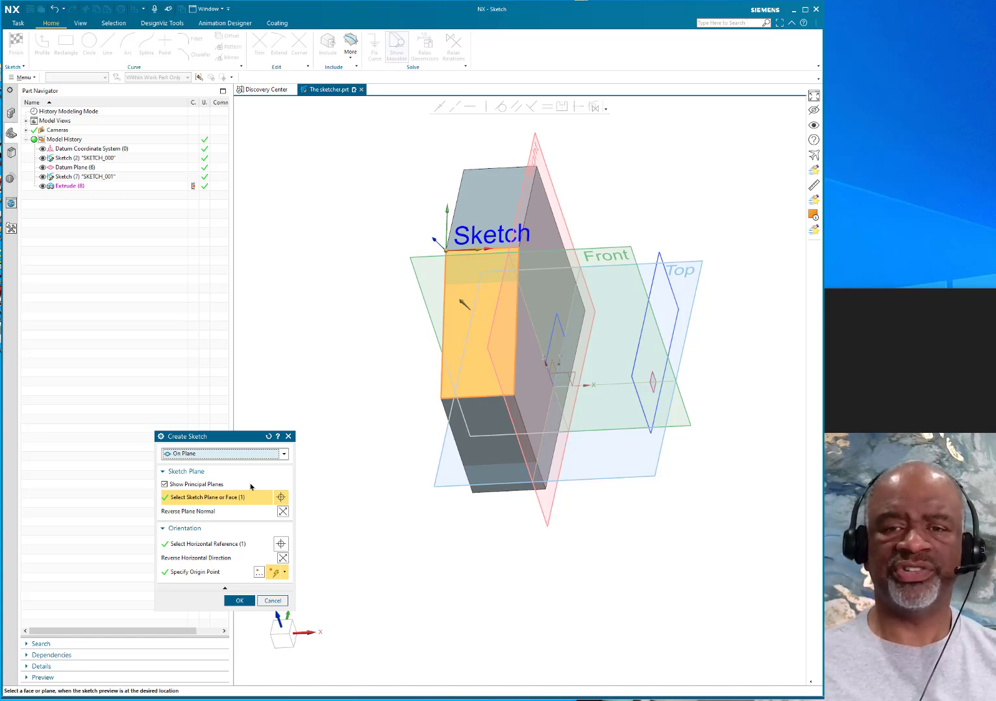
Use the slanted face's long outer edge as horizontal reference and try reversing the sketch's horizontal direction and plane normal
{"action": "left_click", "coordinate": [206, 546]}
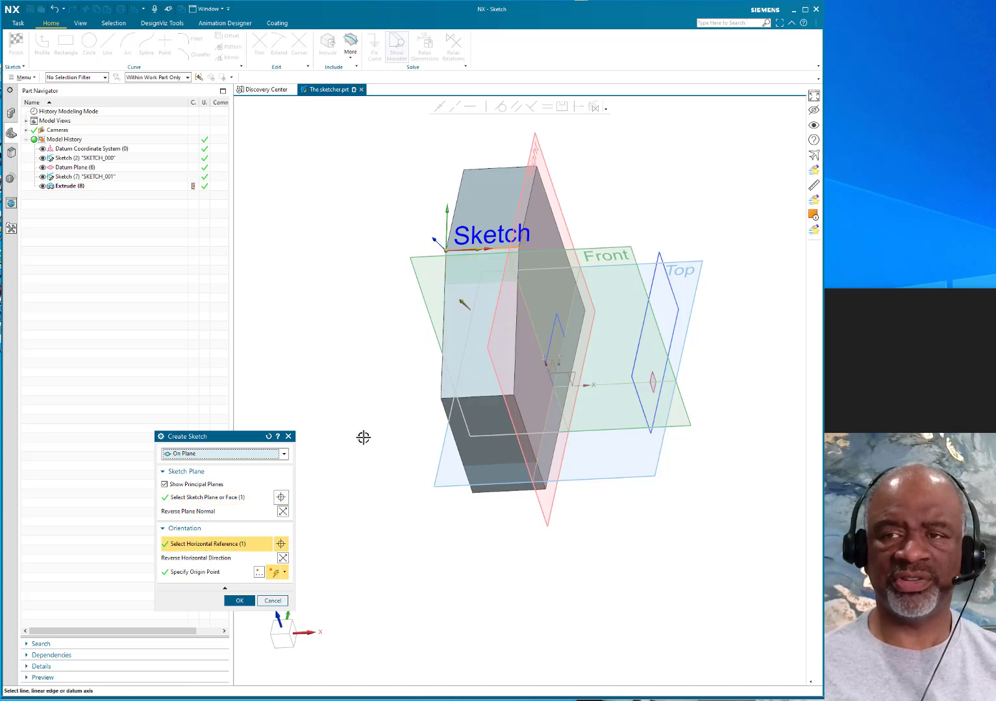
{"action": "left_click", "coordinate": [444, 274]}
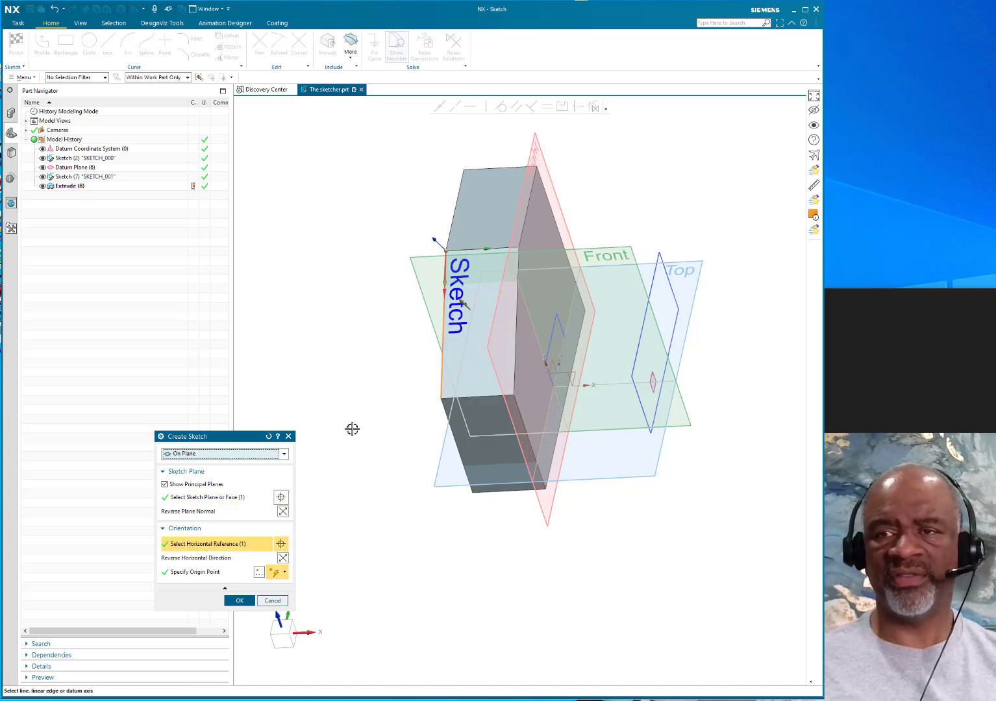
{"action": "left_click", "coordinate": [444, 299]}
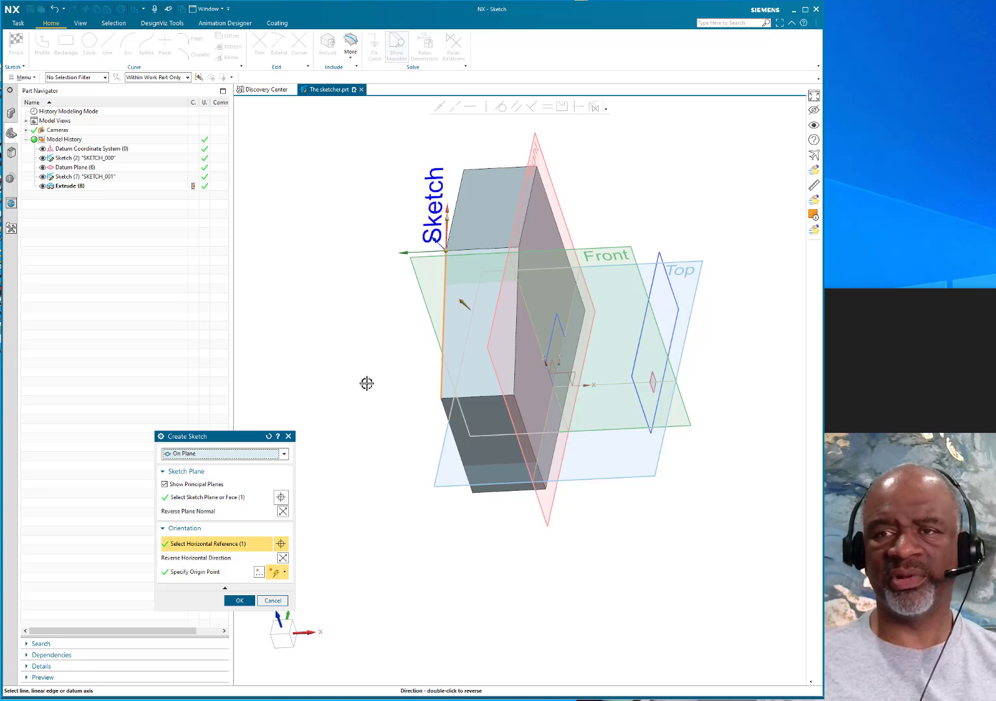
{"action": "double_click", "coordinate": [443, 211]}
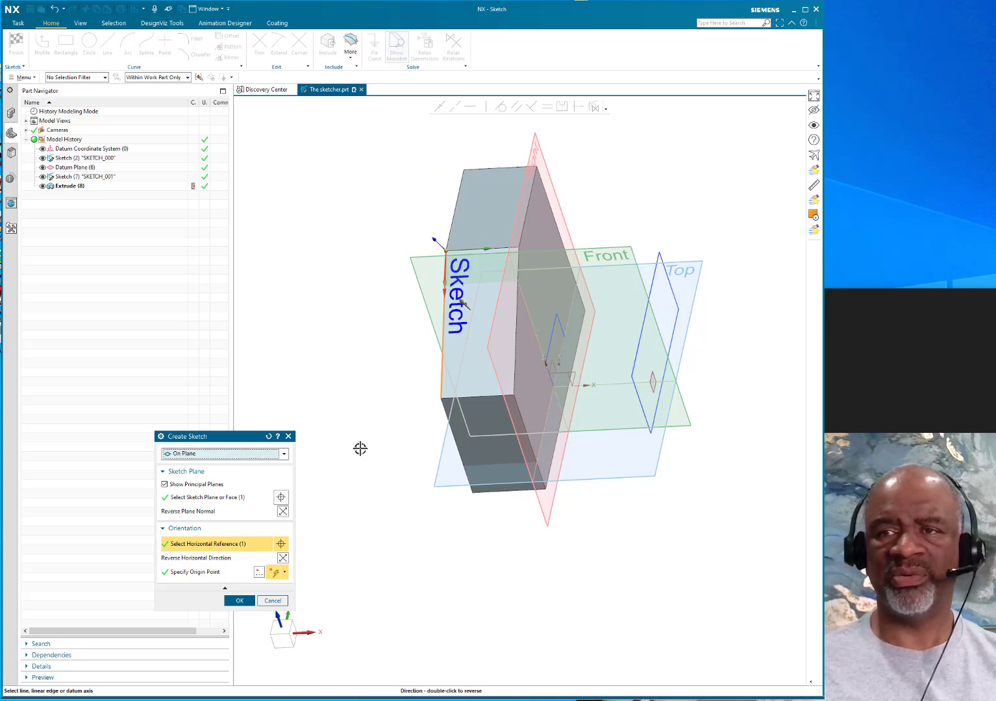
{"action": "double_click", "coordinate": [444, 281]}
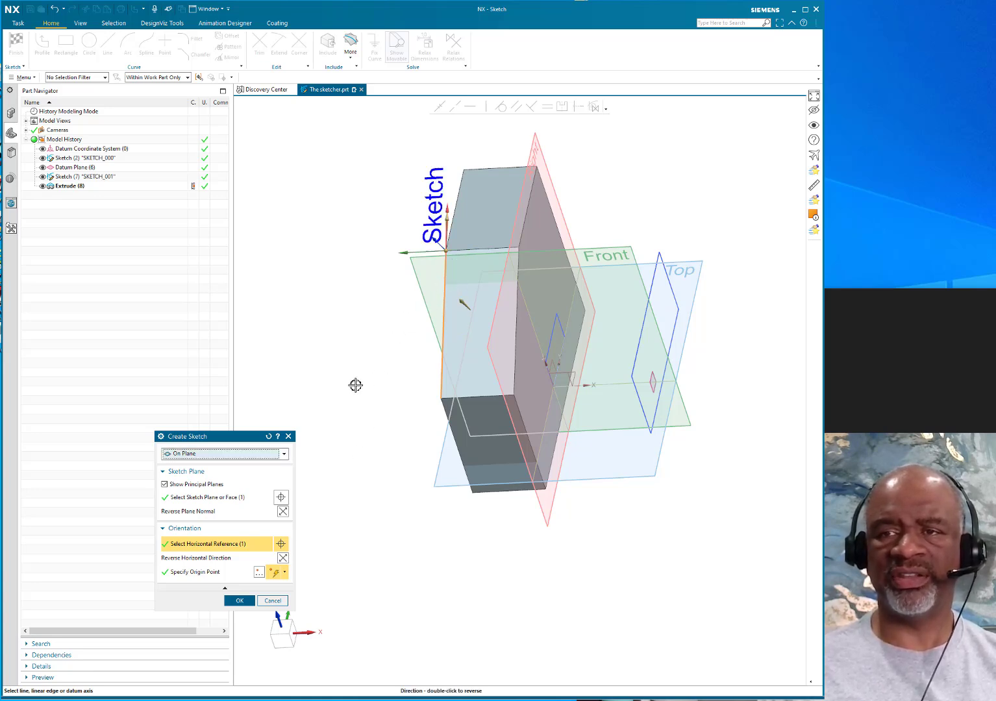
{"action": "double_click", "coordinate": [463, 299]}
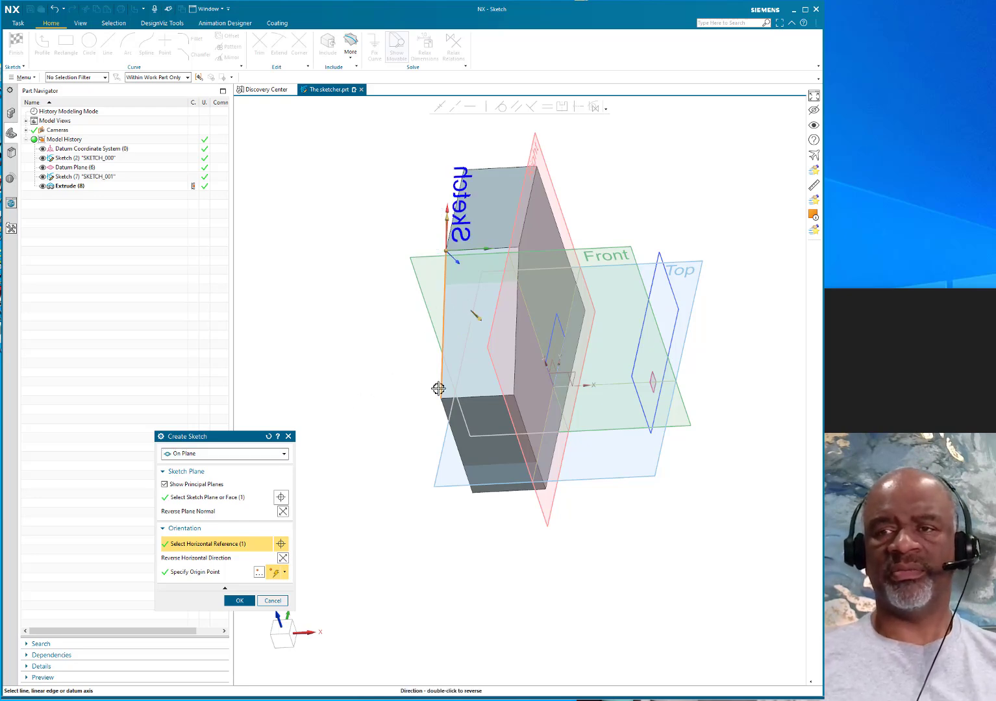
Place the sketch origin on the slanted face's corner vertex at the block's base and create the sketch
{"action": "mouse_move", "coordinate": [387, 376]}
{"action": "middle_mouse_down"}
{"action": "mouse_move", "coordinate": [442, 337]}
{"action": "mouse_move", "coordinate": [568, 301]}
{"action": "mouse_move", "coordinate": [535, 349]}
{"action": "mouse_move", "coordinate": [431, 447]}
{"action": "mouse_move", "coordinate": [464, 469]}
{"action": "mouse_move", "coordinate": [487, 417]}
{"action": "middle_mouse_up"}
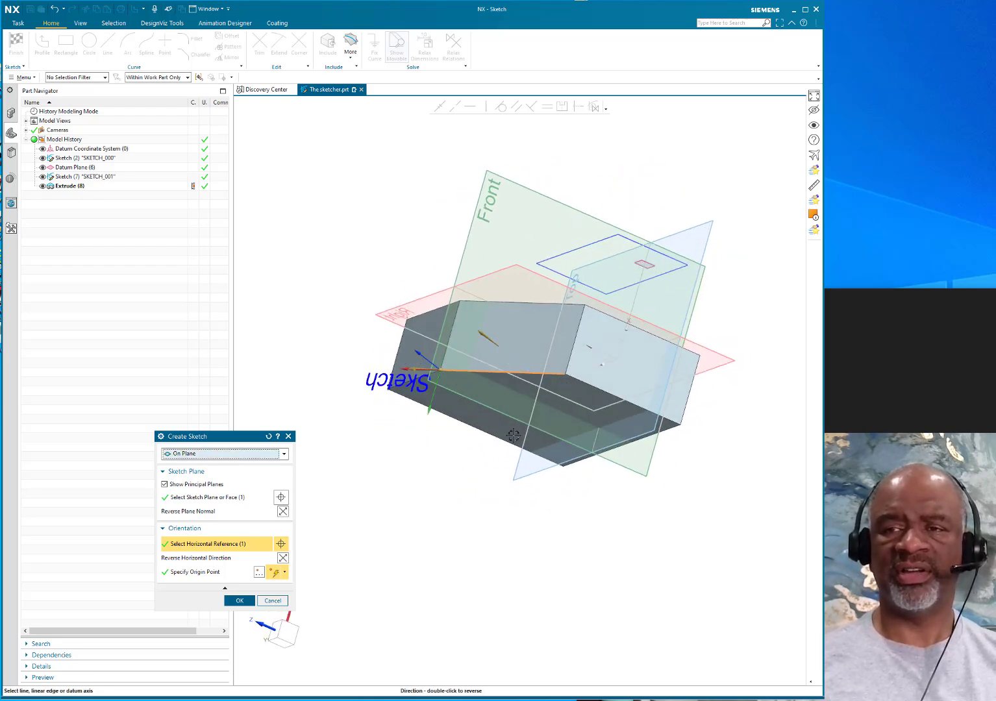
{"action": "mouse_move", "coordinate": [465, 488]}
{"action": "middle_mouse_down"}
{"action": "mouse_move", "coordinate": [455, 413]}
{"action": "mouse_move", "coordinate": [336, 533]}
{"action": "mouse_move", "coordinate": [355, 583]}
{"action": "mouse_move", "coordinate": [369, 581]}
{"action": "mouse_move", "coordinate": [385, 547]}
{"action": "mouse_move", "coordinate": [371, 578]}
{"action": "middle_mouse_up"}
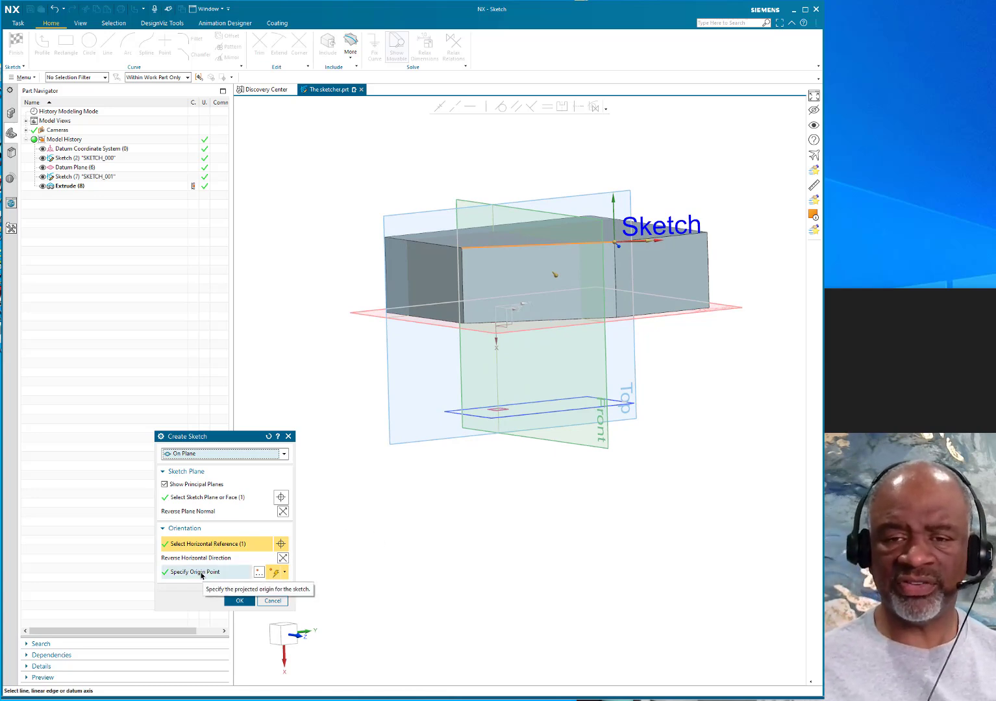
{"action": "left_click", "coordinate": [193, 574]}
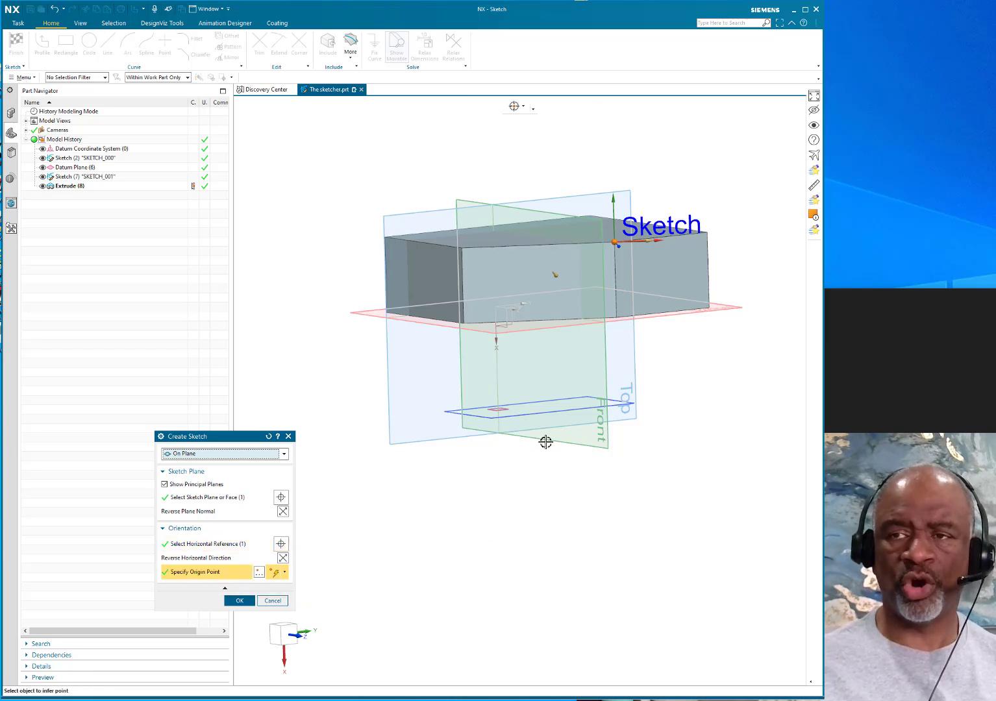
{"action": "left_click", "coordinate": [463, 322]}
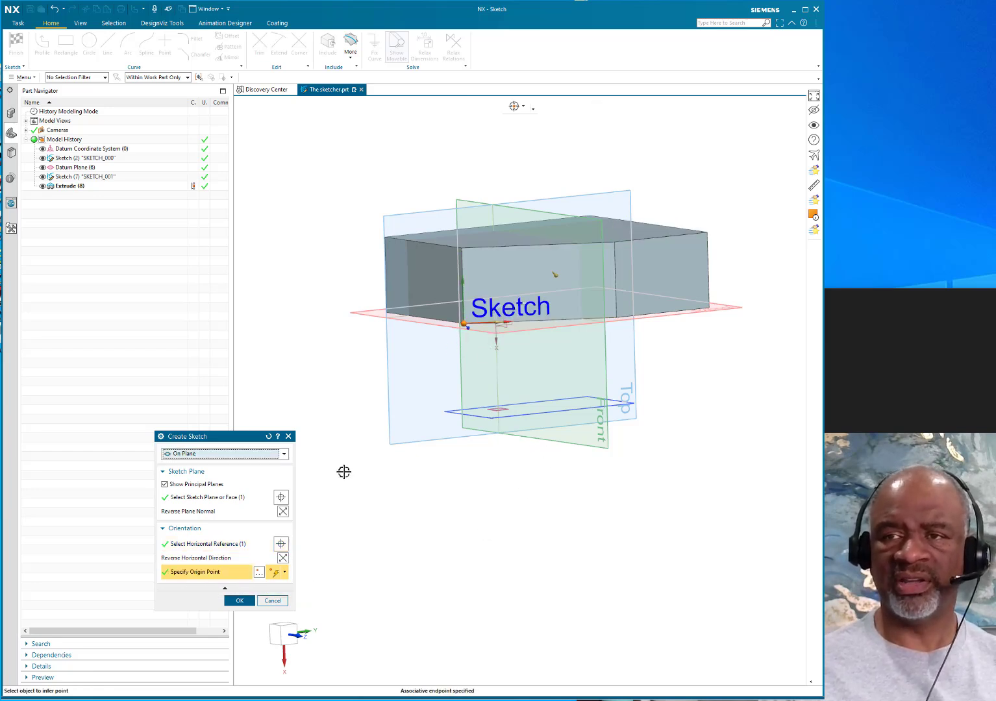
{"action": "left_click", "coordinate": [238, 600]}
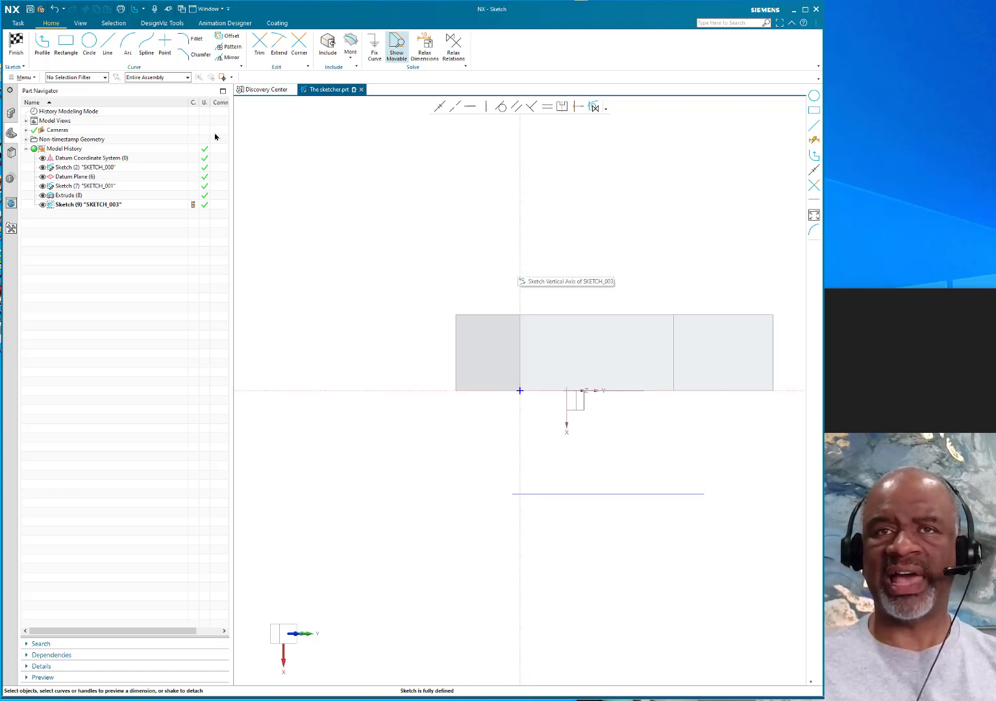
Sketch a circle above the block, to the positive side of the sketch's vertical axis
{"action": "left_click", "coordinate": [90, 45]}
{"action": "left_click", "coordinate": [589, 227]}
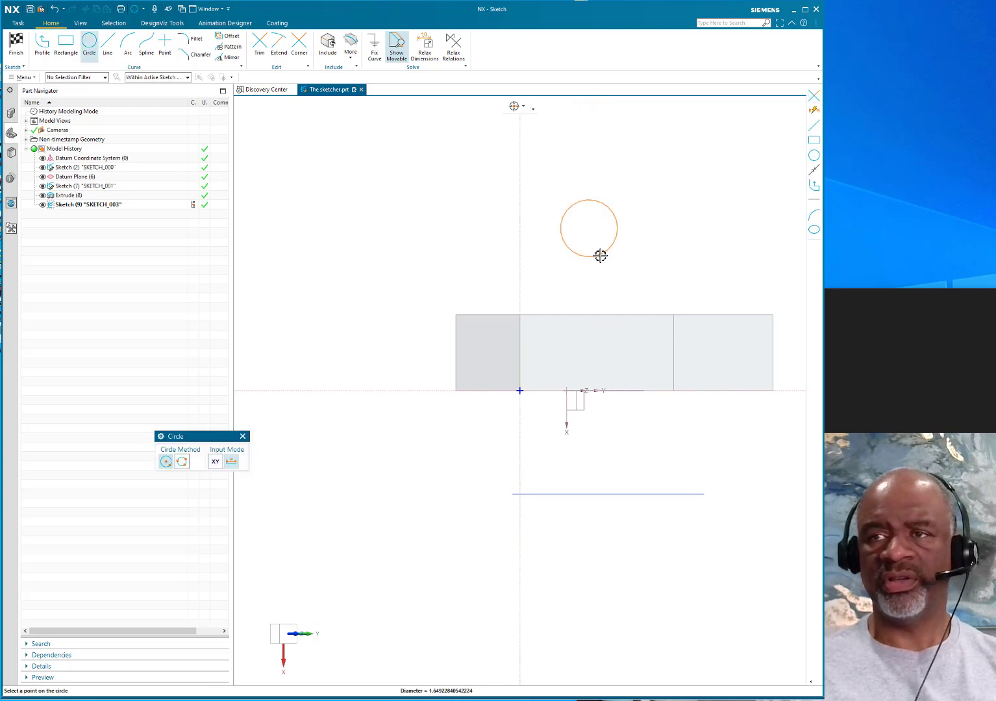
{"action": "left_click", "coordinate": [600, 256]}
{"action": "left_click", "coordinate": [243, 436]}
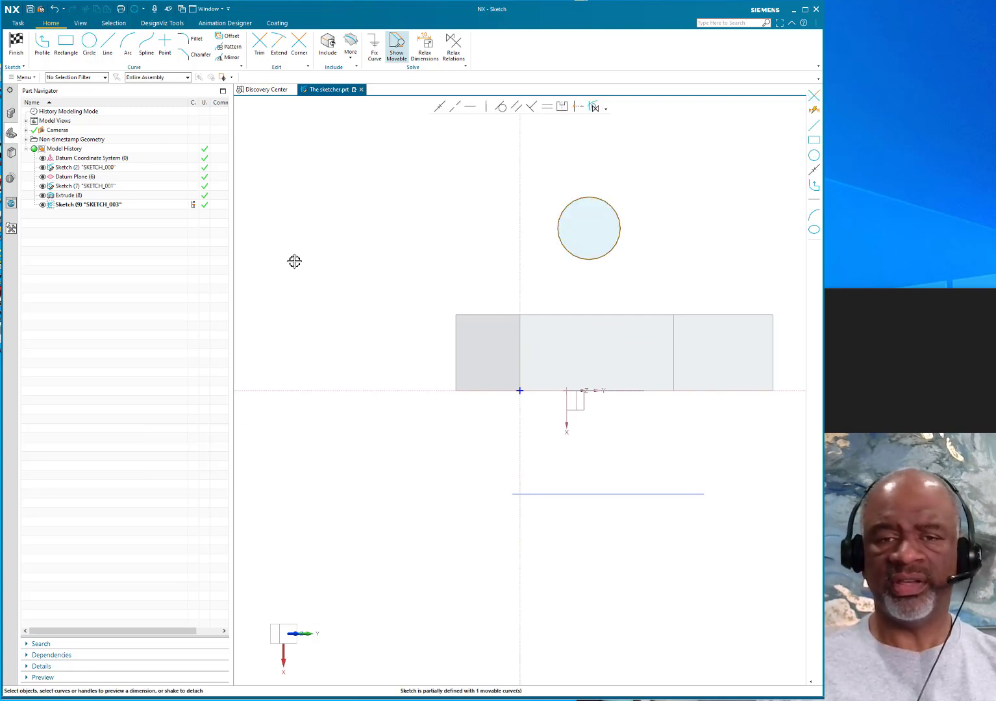
Dimension the horizontal distance from the sketch origin to the circle's center, with the dimension placed above the circle
{"action": "key", "text": "d"}
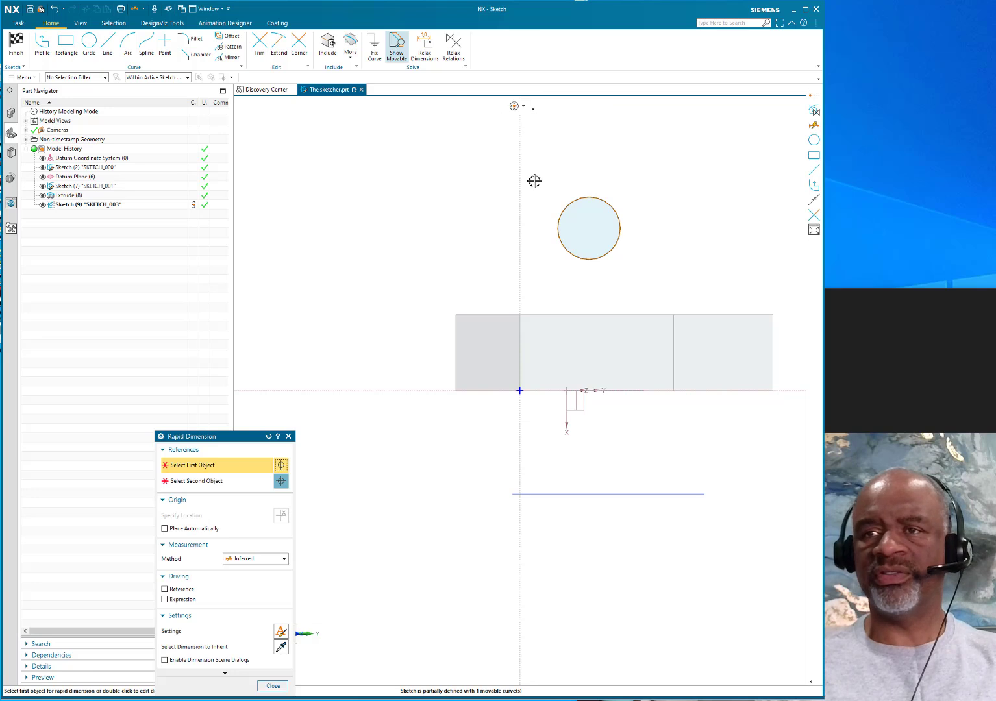
{"action": "left_click", "coordinate": [575, 215]}
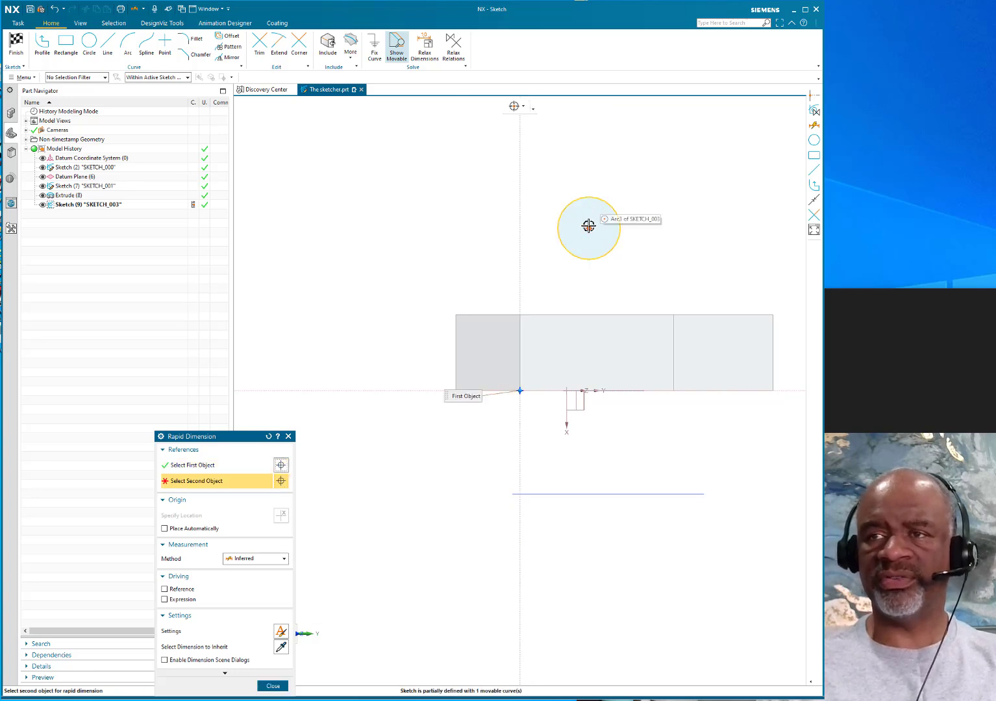
{"action": "left_click", "coordinate": [589, 228]}
{"action": "left_click", "coordinate": [671, 156]}
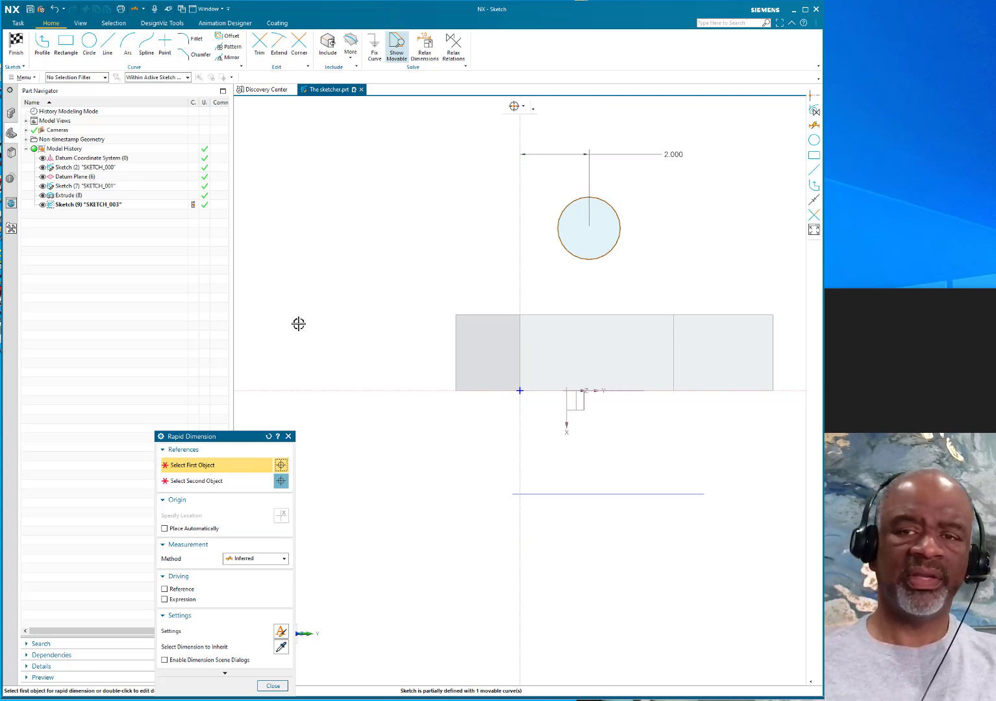
{"action": "key", "text": "Escape"}
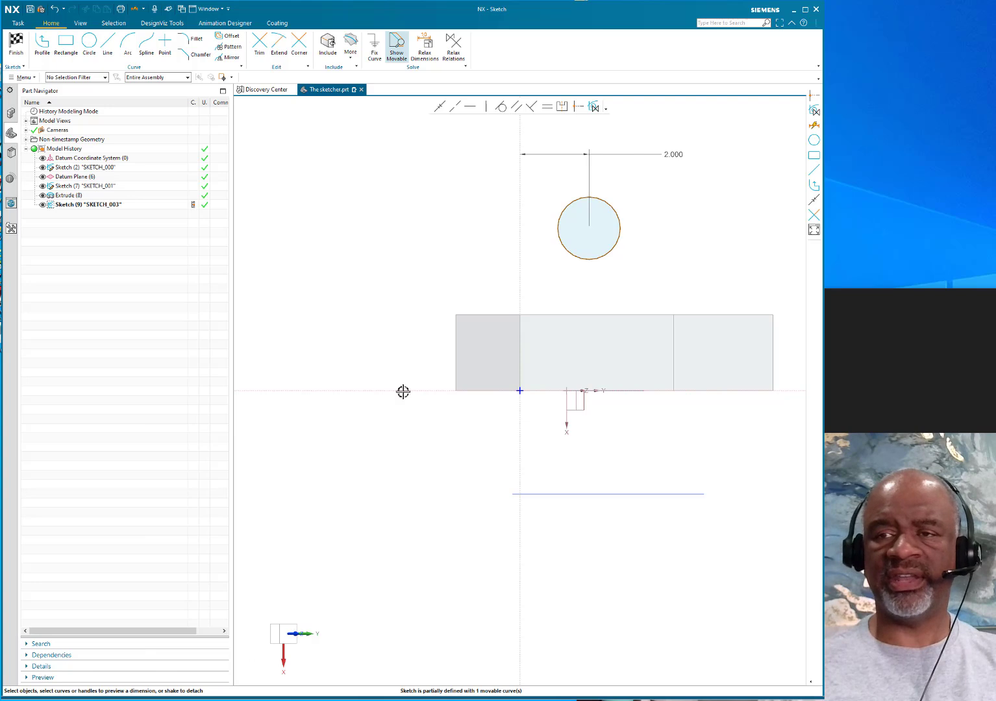
Sketch an upright rectangle above the block, on the opposite side of the vertical axis from the circle
{"action": "scroll", "coordinate": [398, 381], "scroll_direction": "down", "scroll_amount": 1}
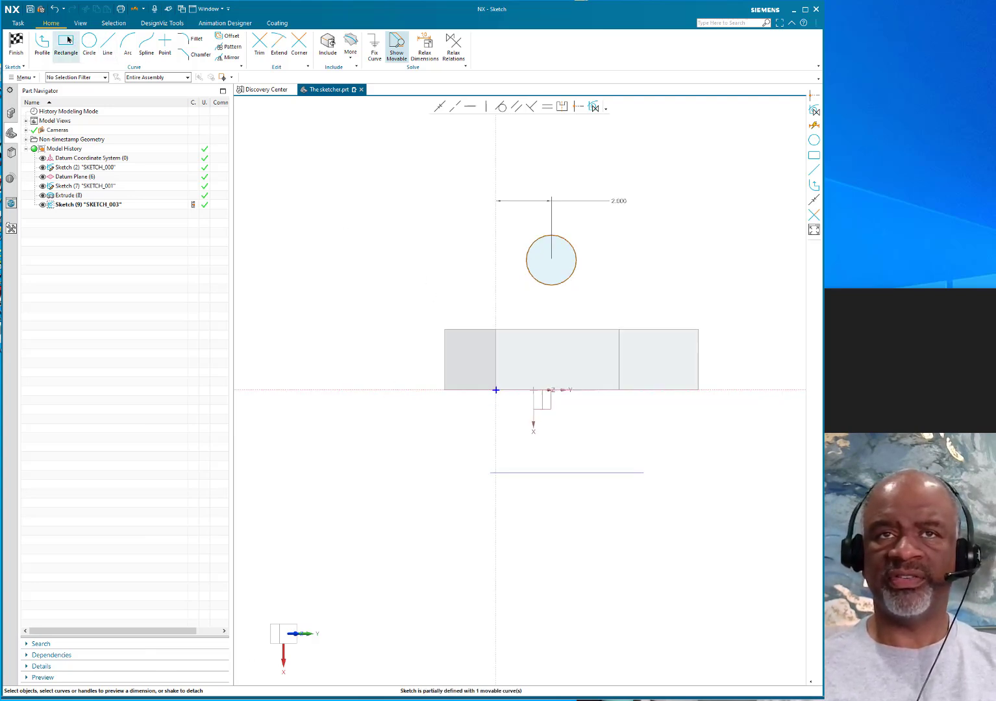
{"action": "left_click", "coordinate": [66, 43]}
{"action": "left_click", "coordinate": [352, 202]}
{"action": "left_click", "coordinate": [435, 321]}
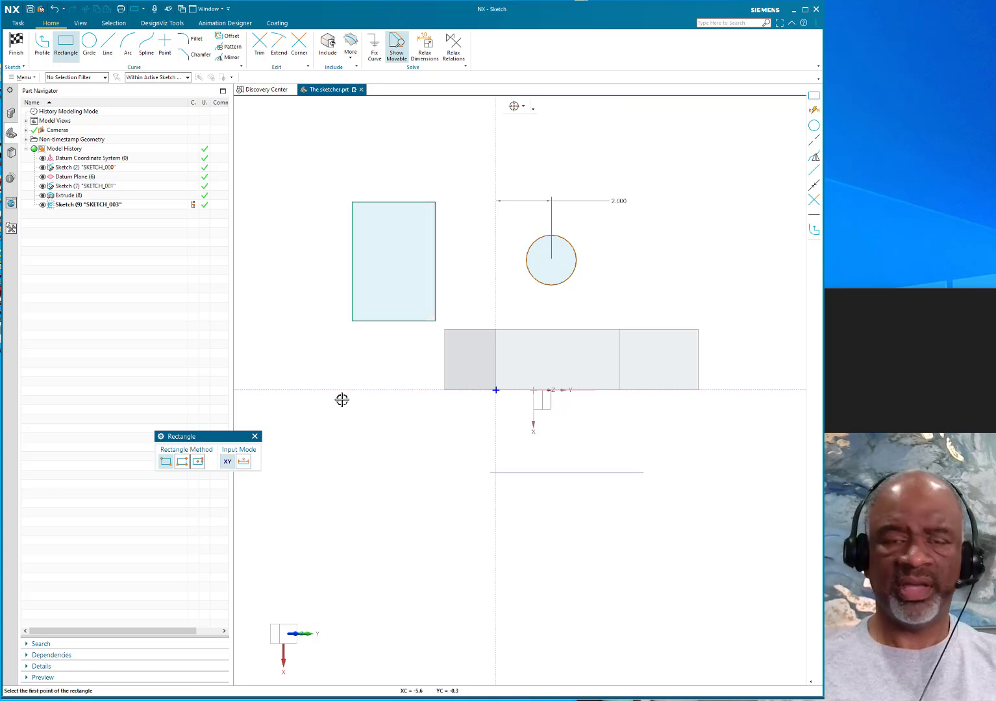
Dimension the upright rectangle's height along its outer vertical edge and set it to 4
{"action": "key", "text": "Escape"}
{"action": "left_click", "coordinate": [352, 223]}
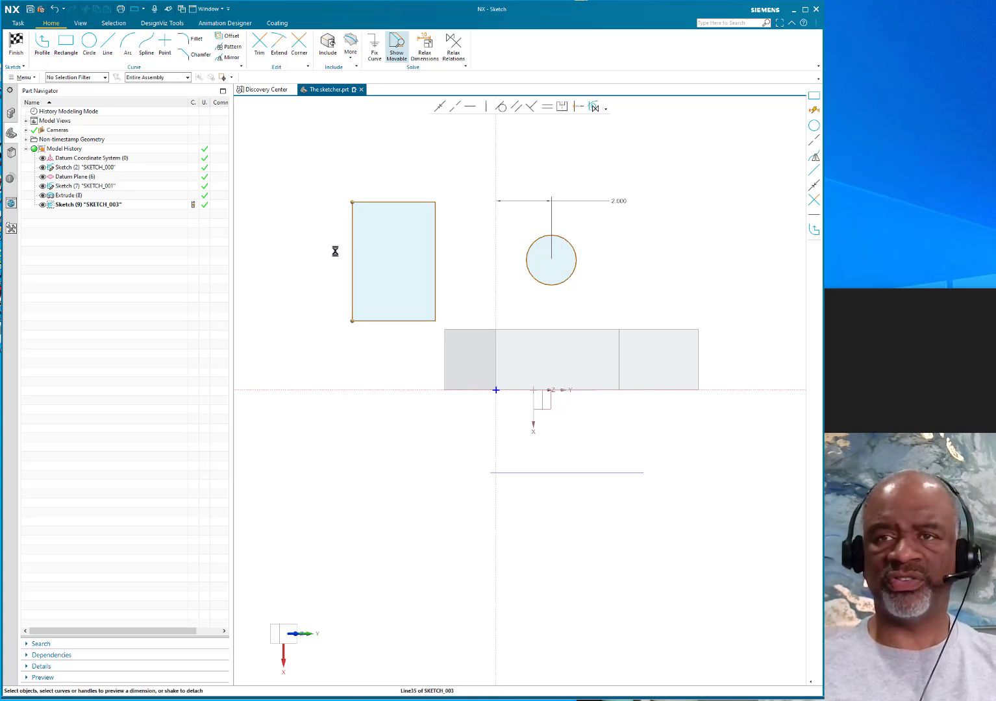
{"action": "double_click", "coordinate": [331, 278]}
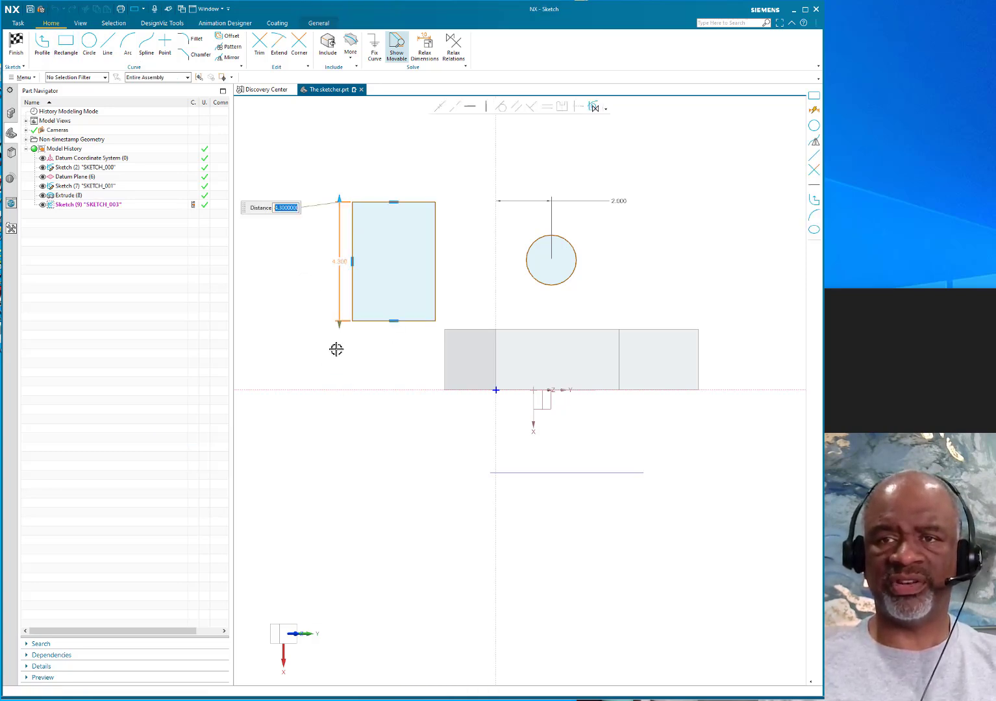
{"action": "mouse_move", "coordinate": [343, 322]}
{"action": "left_mouse_down"}
{"action": "mouse_move", "coordinate": [331, 354]}
{"action": "mouse_move", "coordinate": [338, 337]}
{"action": "left_mouse_up"}
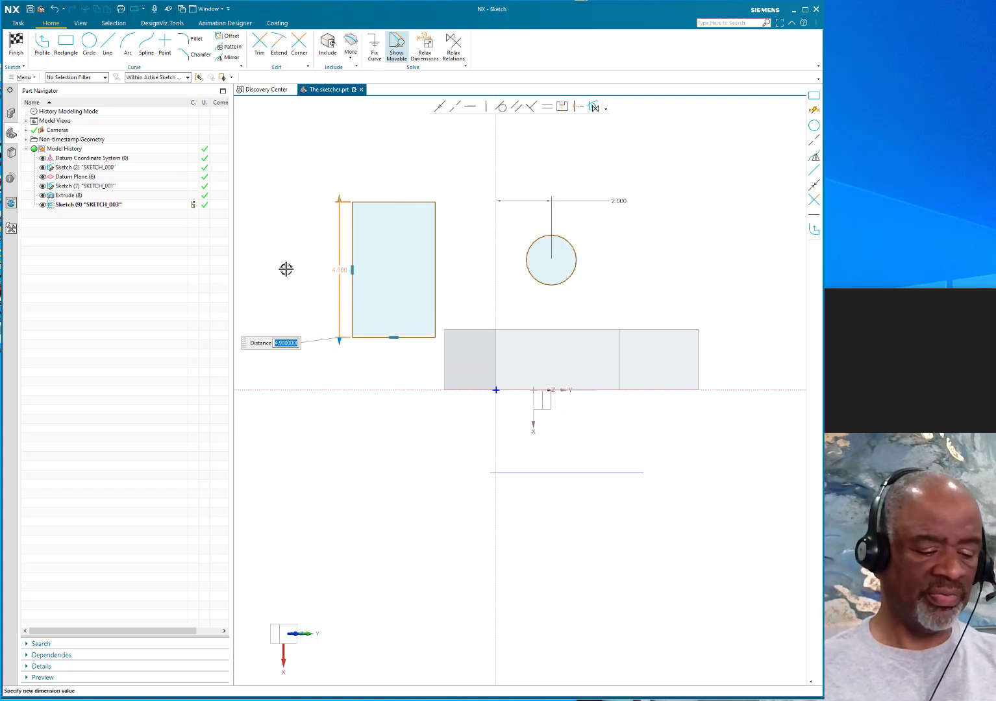
{"action": "key", "text": "Return"}
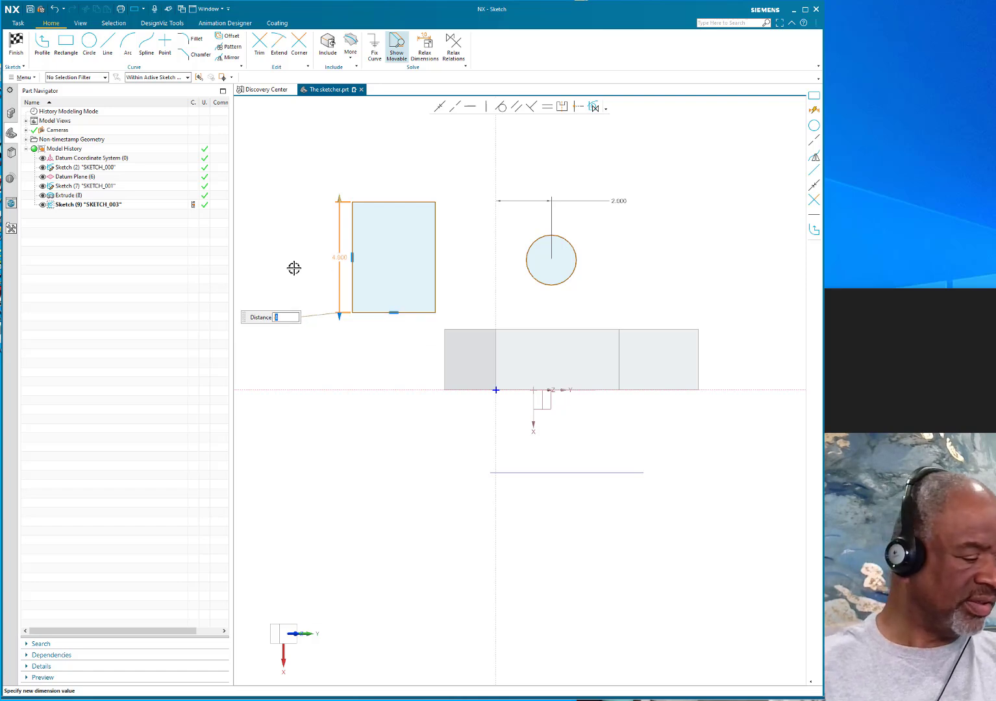
{"action": "key", "text": "Escape"}
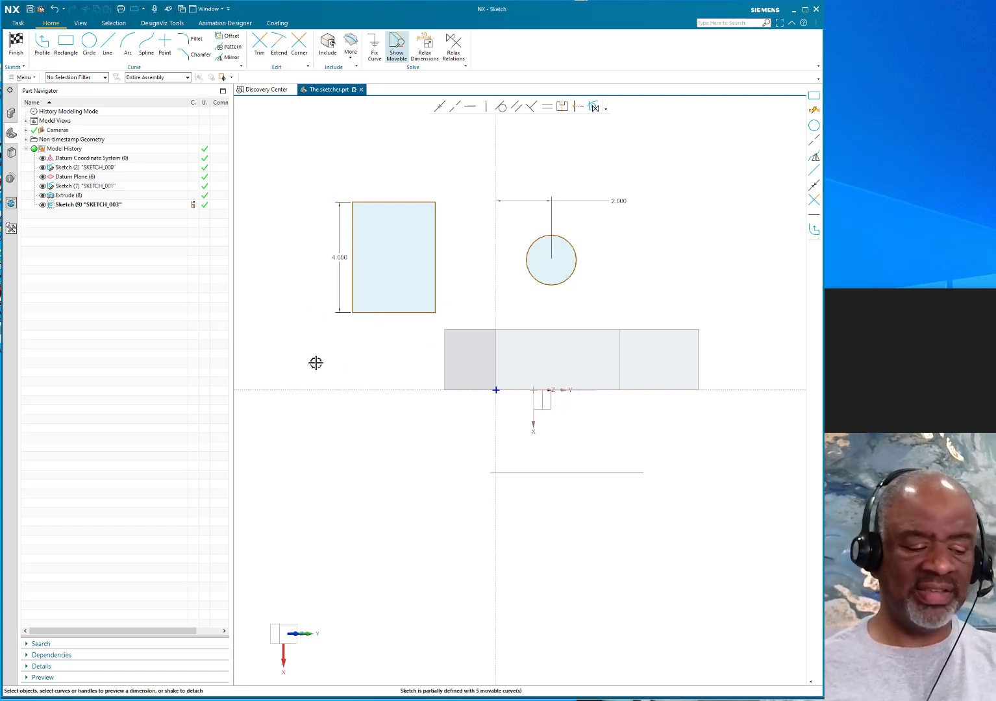
Dimension the rectangle's width as an expression dimension, place it below the block, and set it to 4
{"action": "key", "text": "d"}
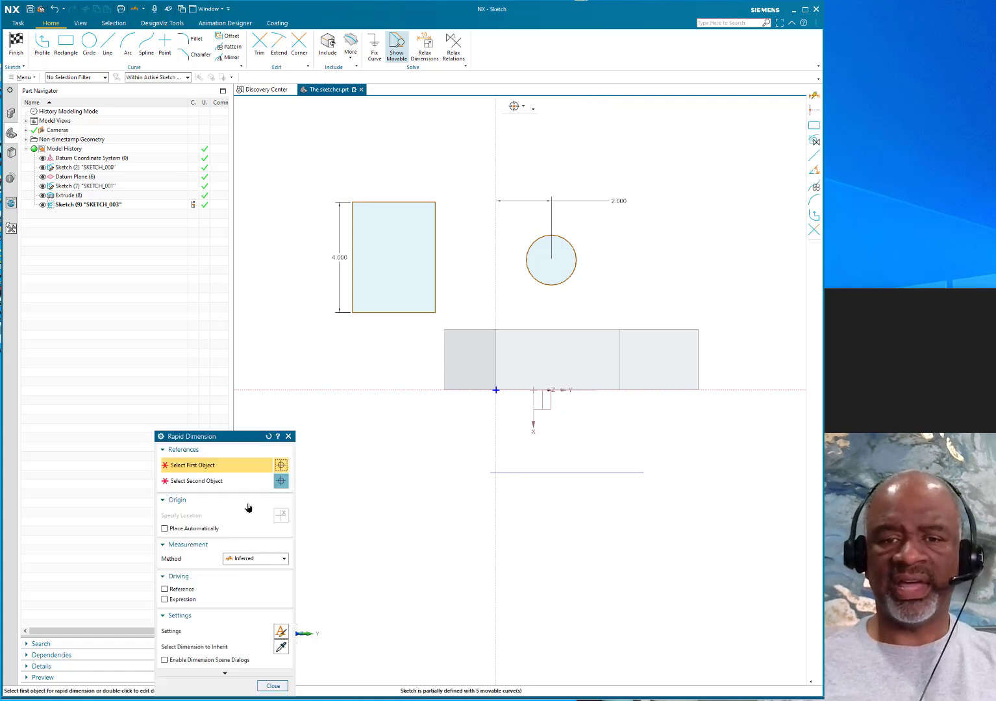
{"action": "left_click", "coordinate": [164, 599]}
{"action": "left_click", "coordinate": [373, 312]}
{"action": "left_click", "coordinate": [398, 484]}
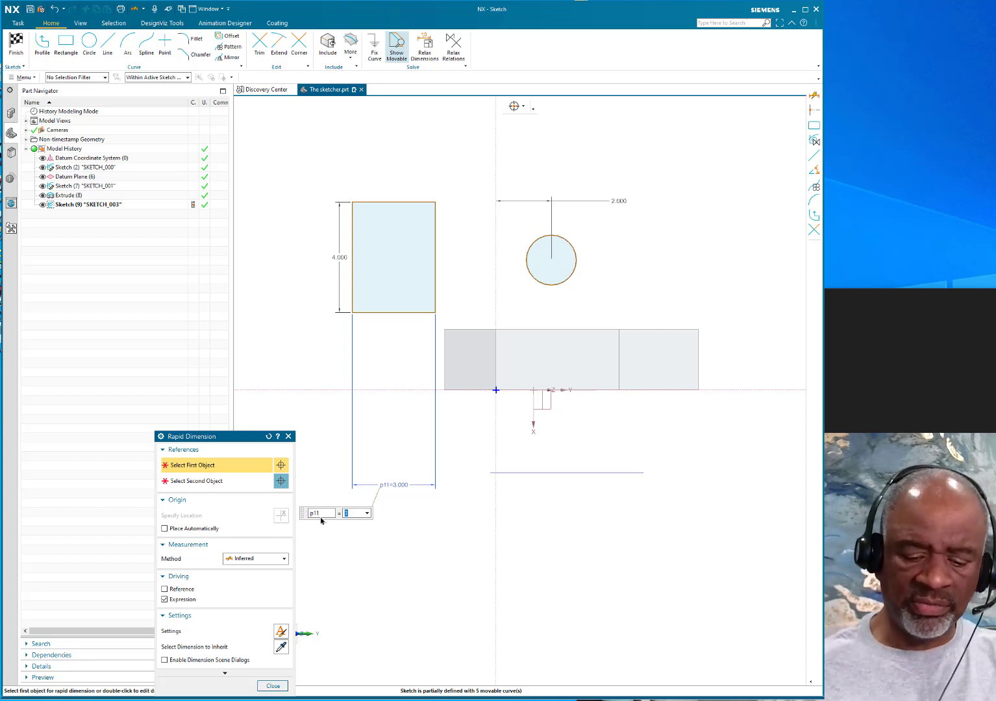
{"action": "key", "text": "Return"}
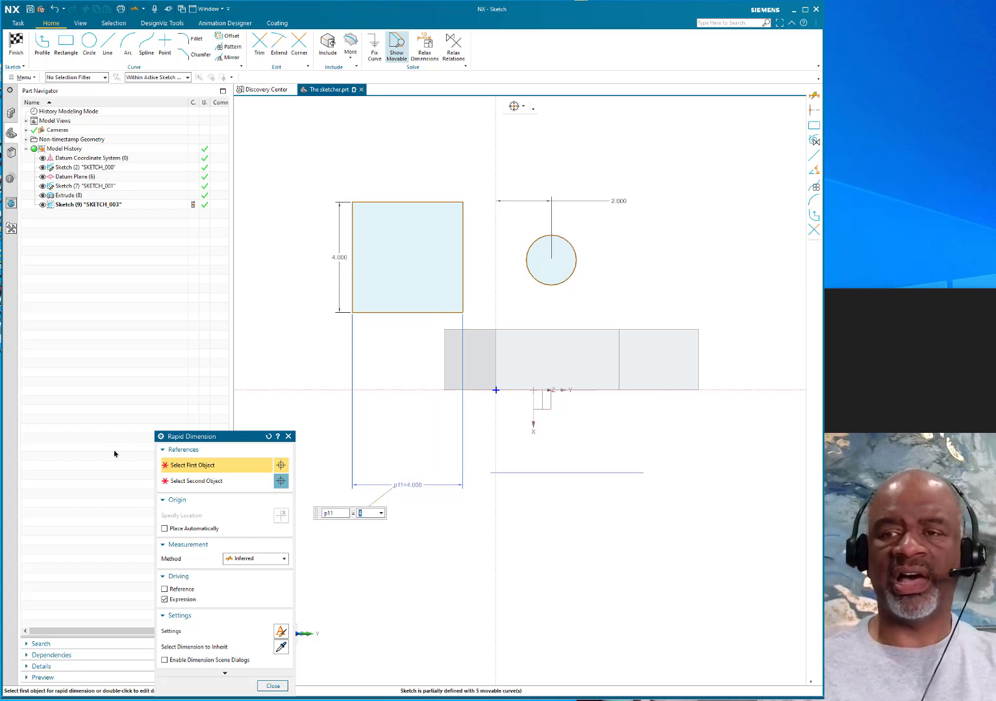
{"action": "left_click", "coordinate": [270, 684]}
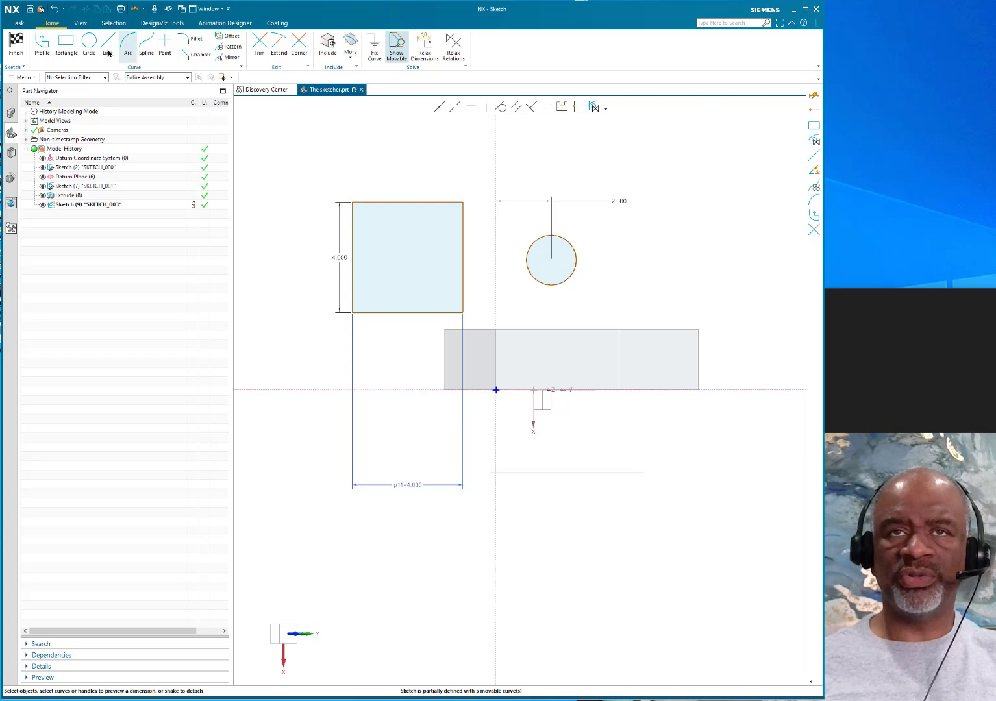
Sketch a smaller upright rectangle about 1.8 wide below the first rectangle's width dimension
{"action": "left_click", "coordinate": [67, 43]}
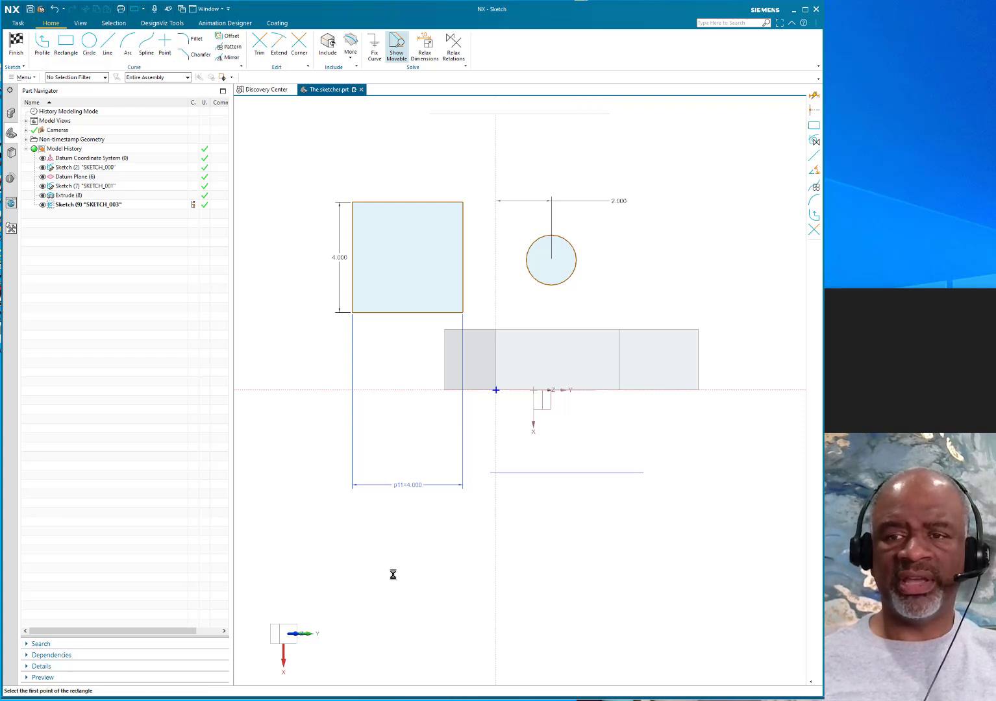
{"action": "left_click", "coordinate": [385, 515]}
{"action": "left_click", "coordinate": [435, 621]}
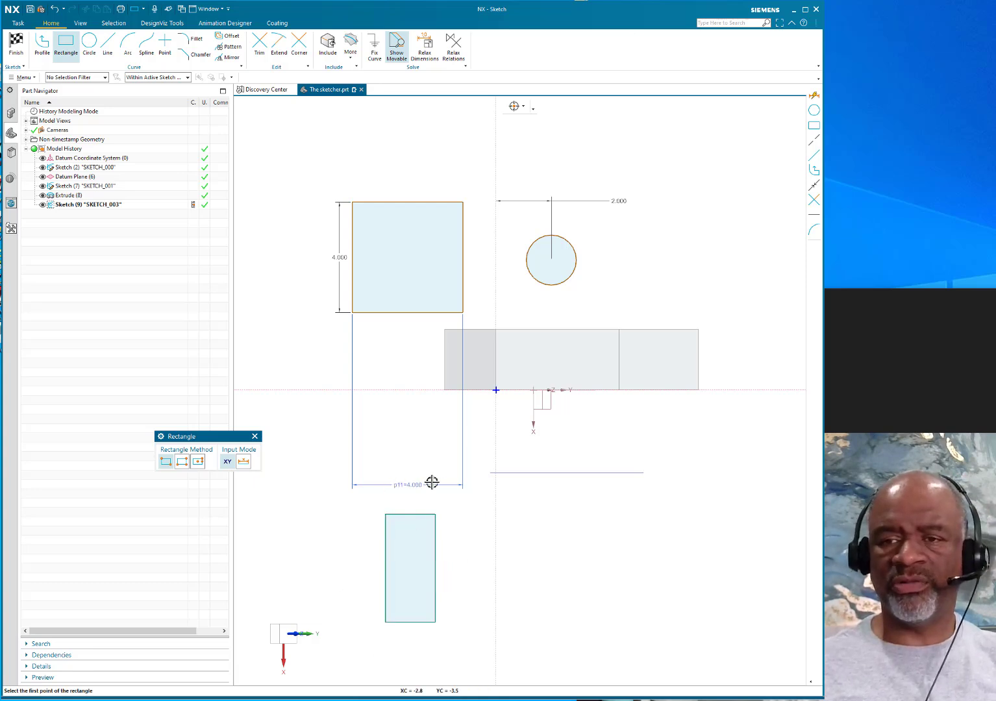
{"action": "left_click", "coordinate": [256, 436]}
Add an expression dimension to the small rectangle's width above its upper edge and set it to p11/2
{"action": "key", "text": "d"}
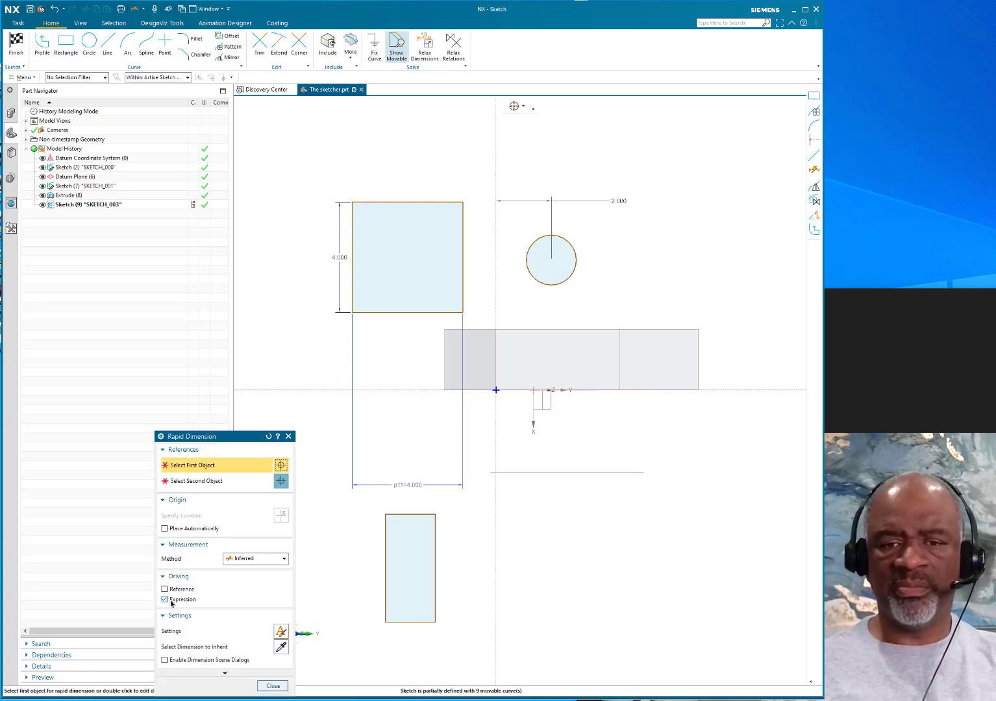
{"action": "scroll", "coordinate": [429, 515], "scroll_direction": "up", "scroll_amount": 3}
{"action": "left_click", "coordinate": [375, 524]}
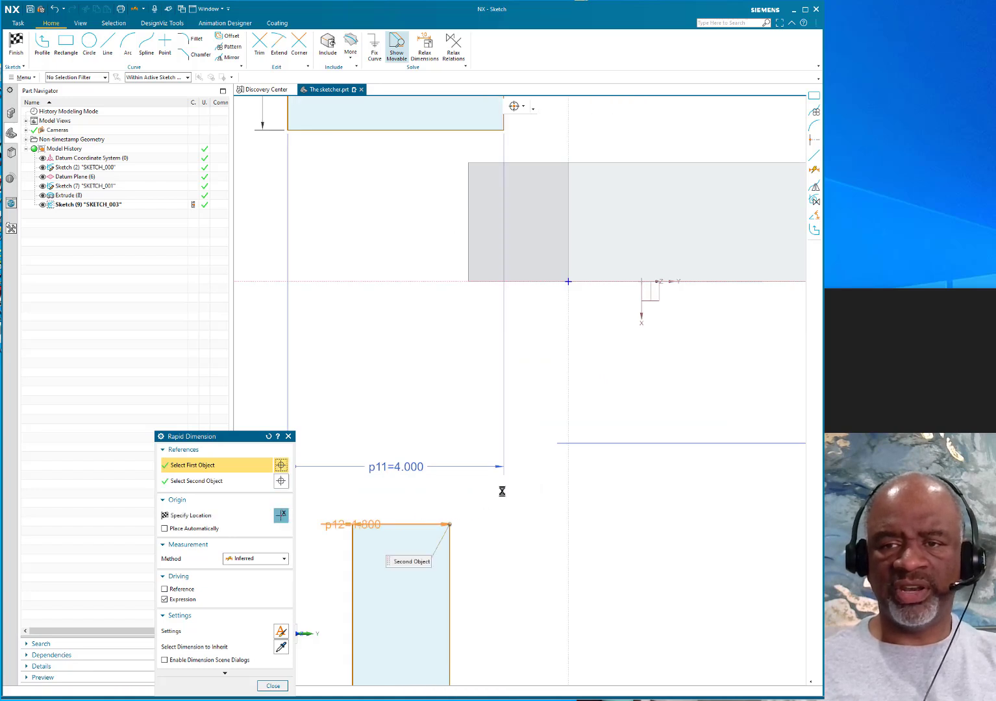
{"action": "left_click", "coordinate": [544, 495]}
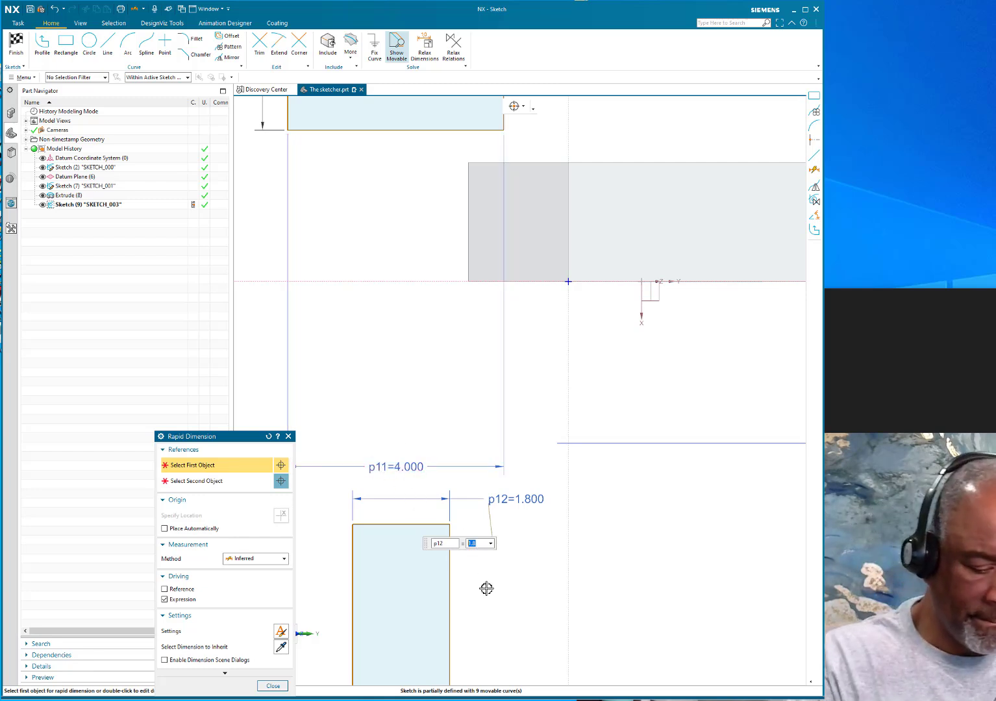
{"action": "type", "text": "p11/2"}
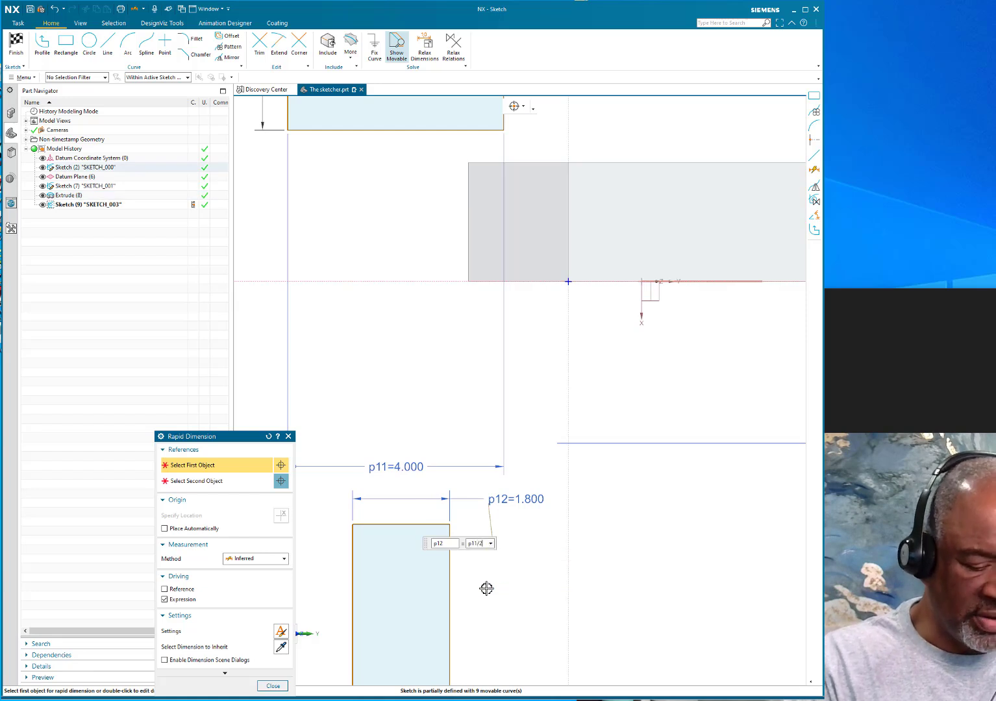
{"action": "key", "text": "Return"}
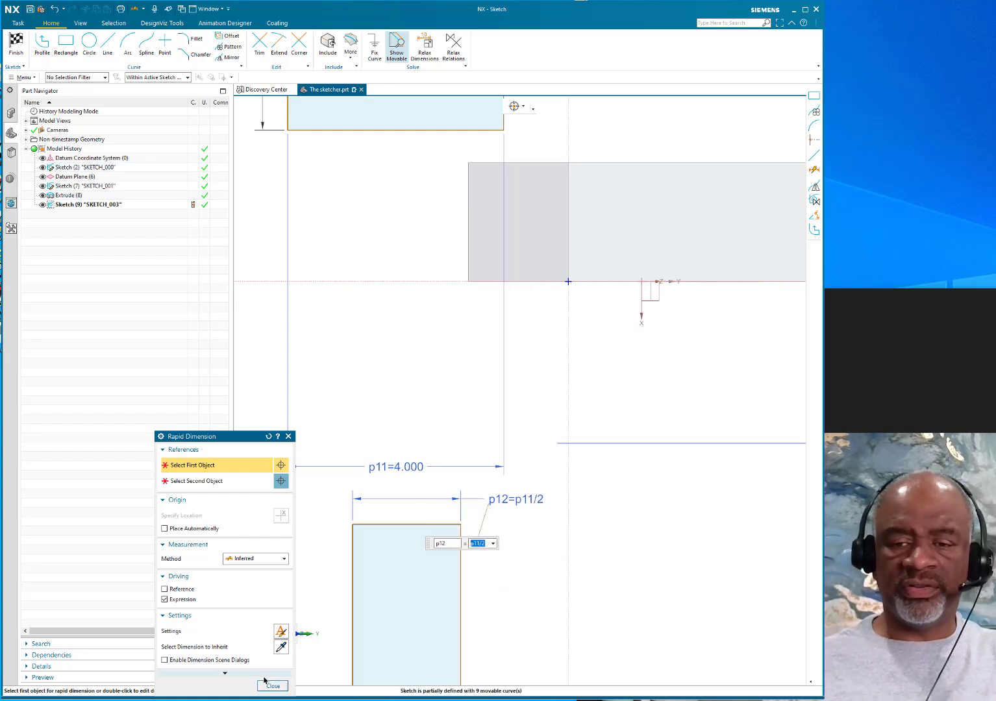
{"action": "left_click", "coordinate": [273, 685]}
{"action": "scroll", "coordinate": [462, 484], "scroll_direction": "down", "scroll_amount": 5}
{"action": "scroll", "coordinate": [455, 512], "scroll_direction": "up", "scroll_amount": 3}
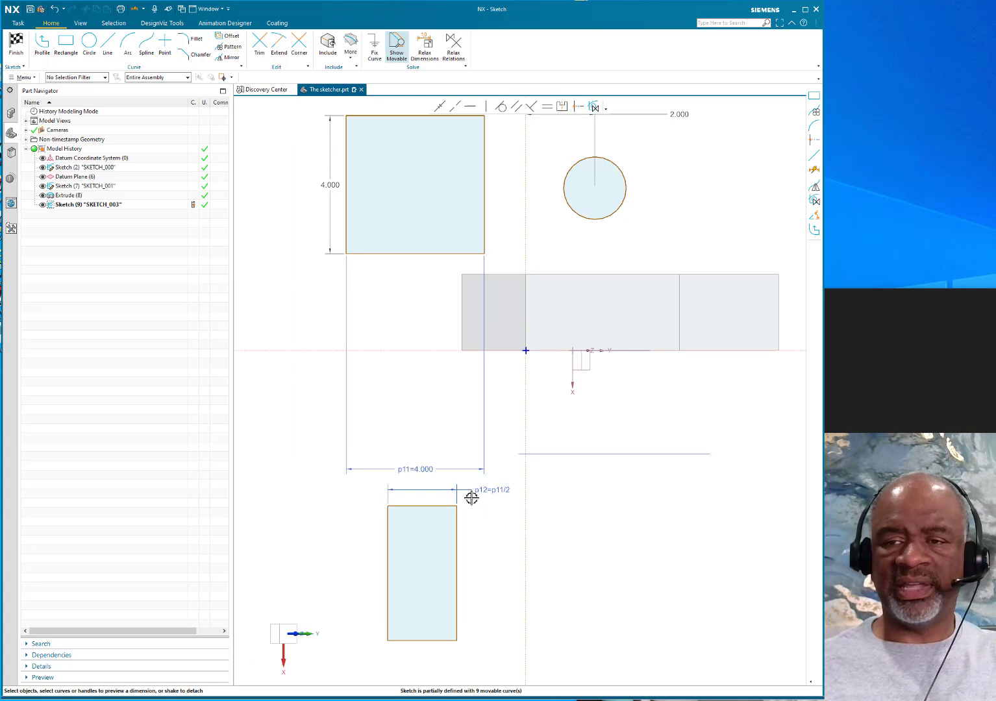
{"action": "scroll", "coordinate": [471, 497], "scroll_direction": "up", "scroll_amount": 2}
{"action": "scroll", "coordinate": [387, 438], "scroll_direction": "down", "scroll_amount": 2}
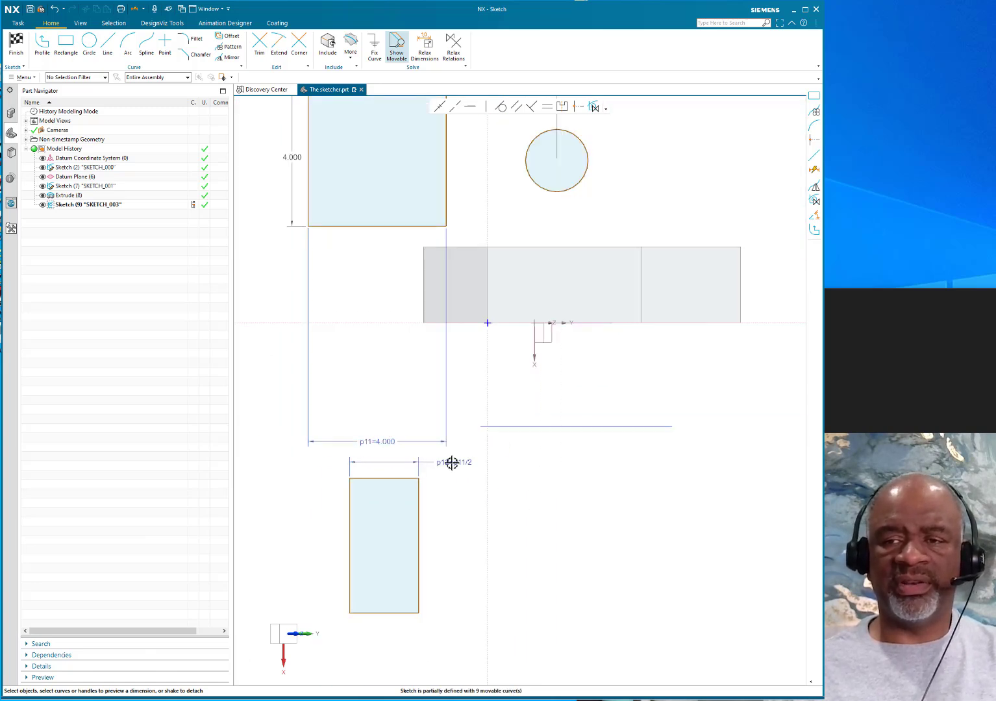
{"action": "scroll", "coordinate": [451, 461], "scroll_direction": "up", "scroll_amount": 3}
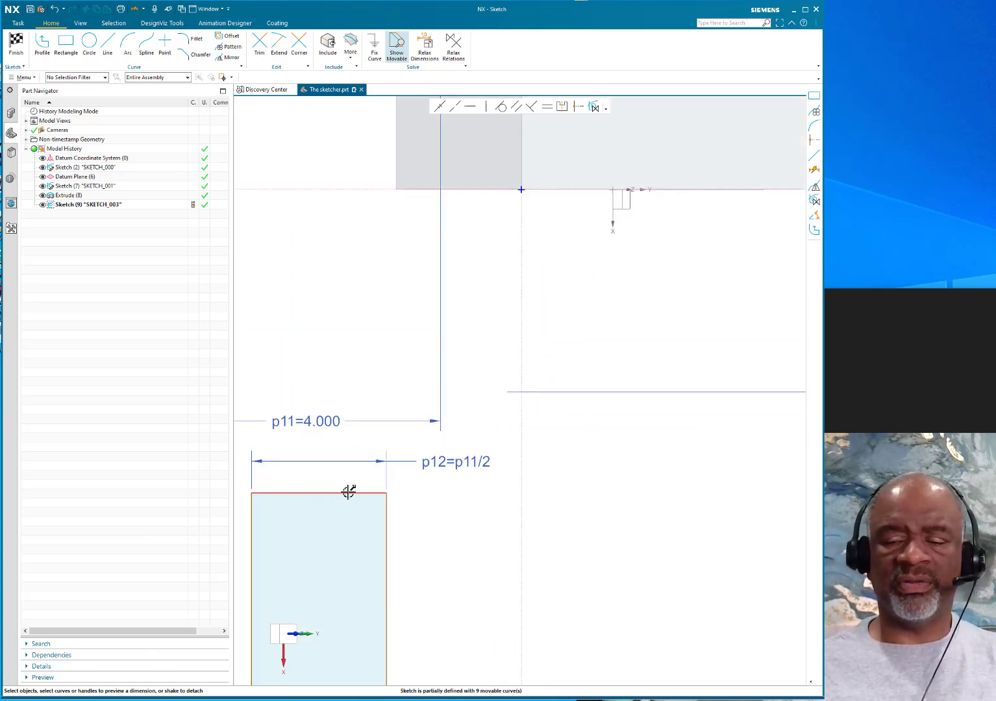
Sketch a long vertical line well beyond the circle and the block, on the positive side of the vertical axis
{"action": "scroll", "coordinate": [456, 462], "scroll_direction": "down", "scroll_amount": 4}
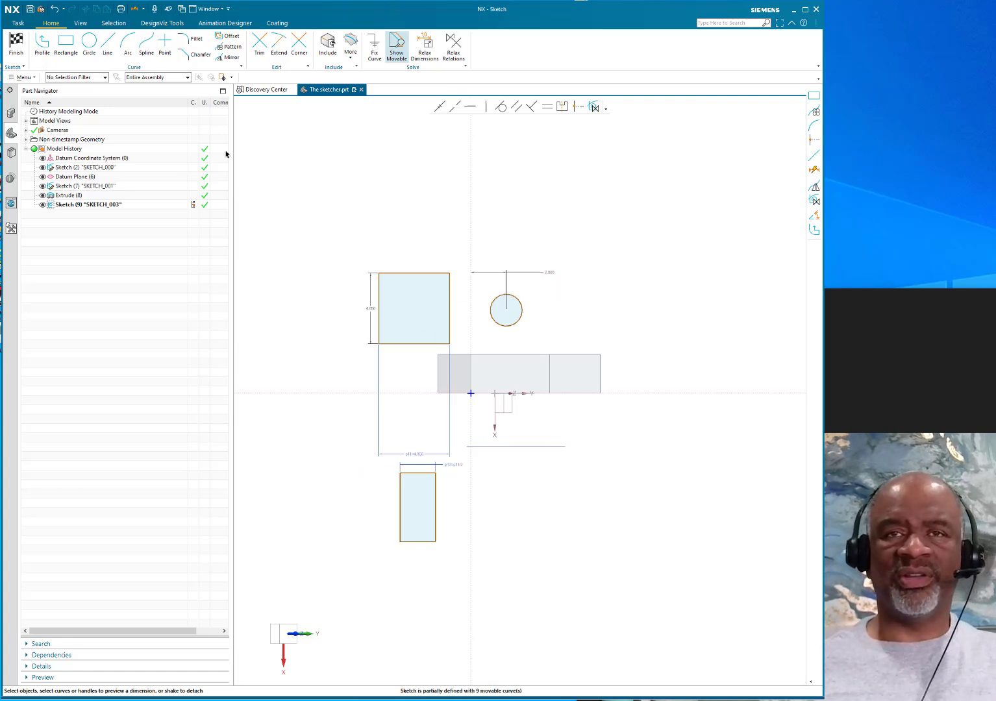
{"action": "left_click", "coordinate": [108, 44]}
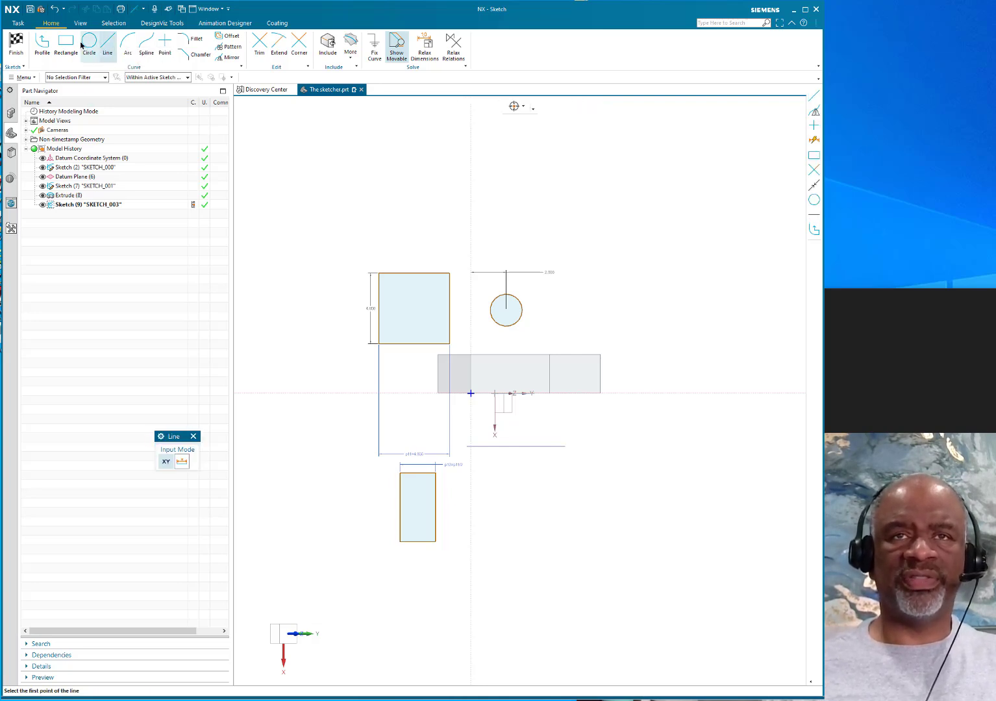
{"action": "left_click", "coordinate": [69, 40]}
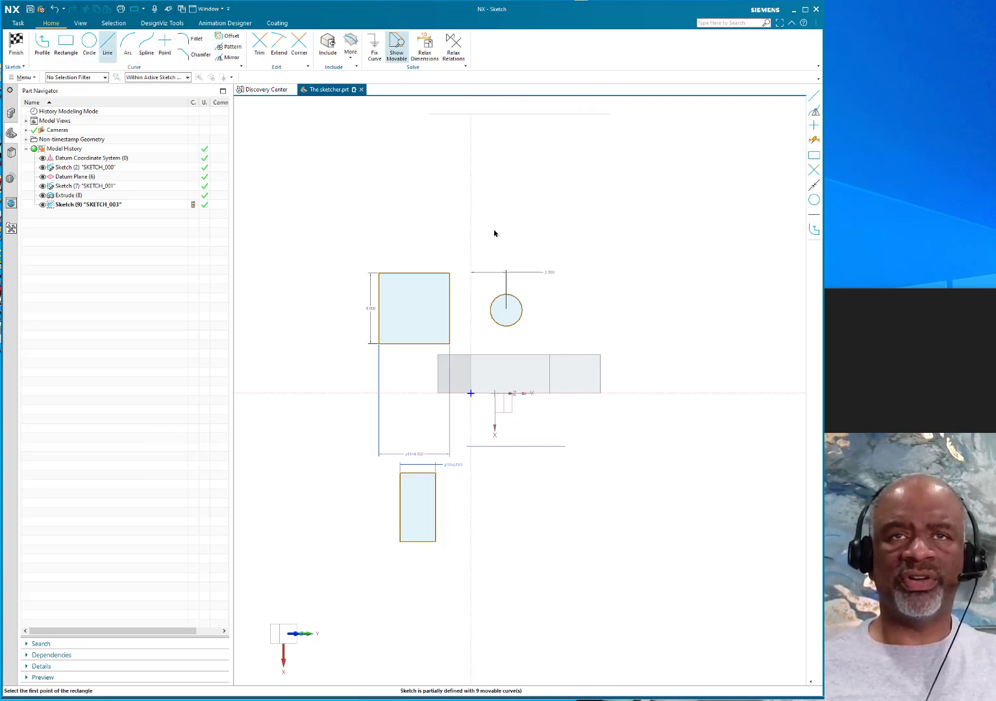
{"action": "left_click", "coordinate": [107, 41]}
{"action": "left_click", "coordinate": [697, 355]}
{"action": "left_click", "coordinate": [697, 182]}
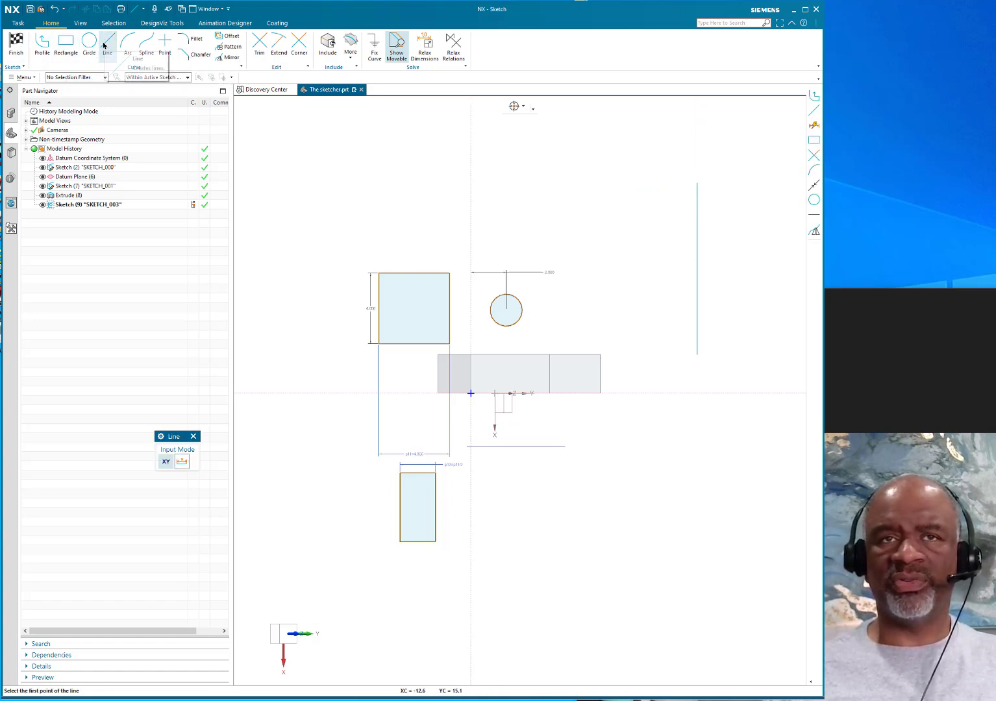
Sketch a six-segment profile with one slanted side from the vertical line's upper end to its lower end, closing a notched shape
{"action": "left_click", "coordinate": [43, 45]}
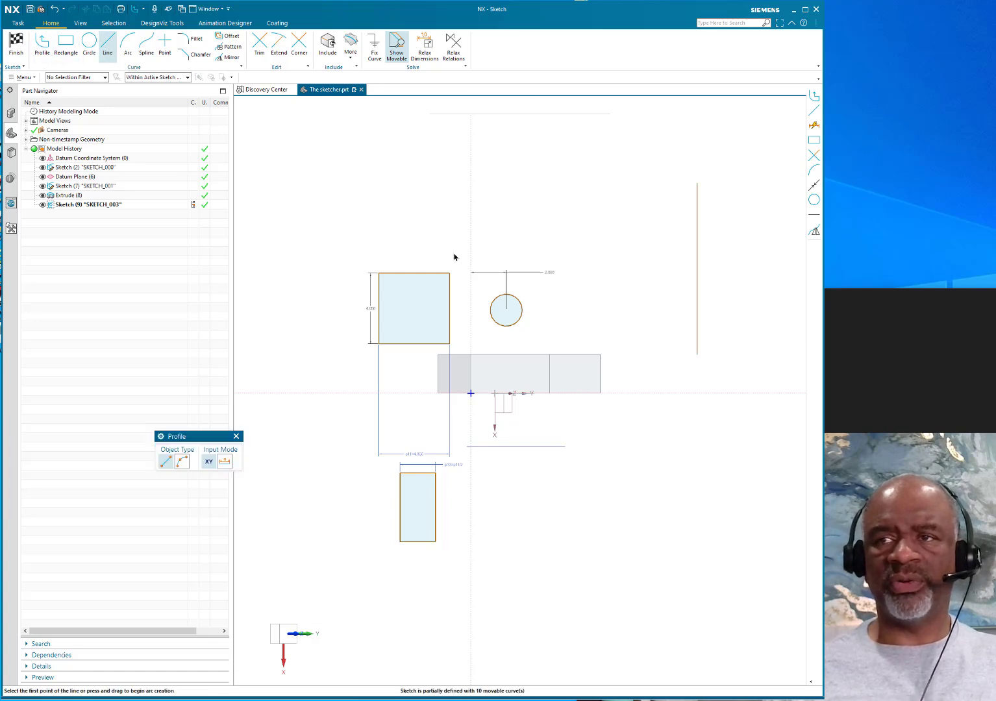
{"action": "left_click", "coordinate": [697, 184]}
{"action": "left_click", "coordinate": [638, 198]}
{"action": "left_click", "coordinate": [592, 268]}
{"action": "left_click", "coordinate": [591, 291]}
{"action": "left_click", "coordinate": [637, 291]}
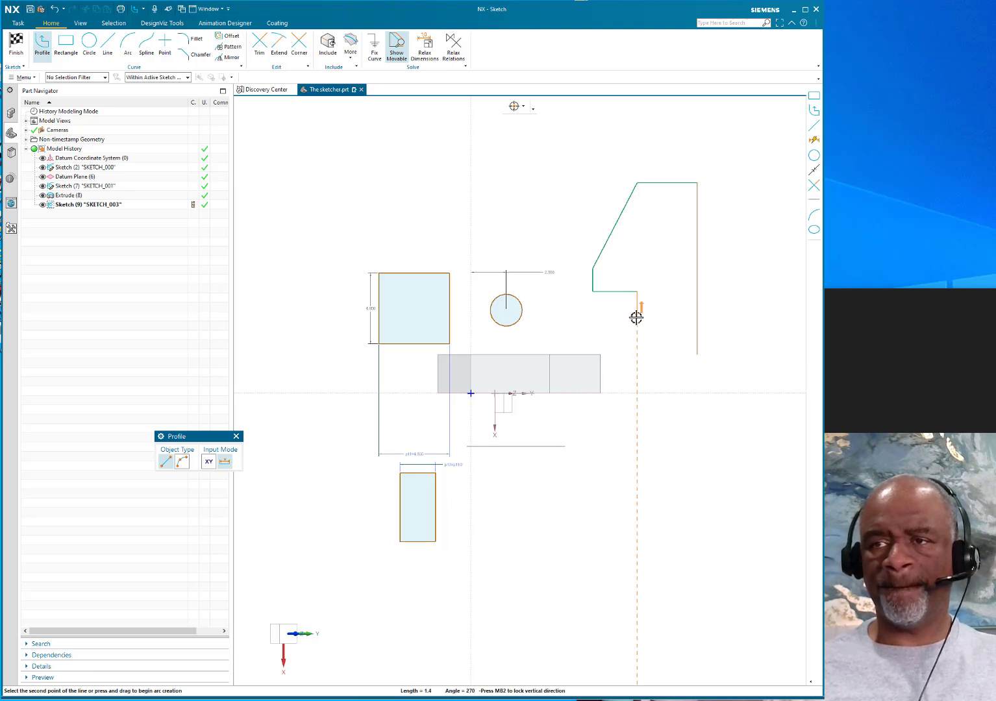
{"action": "left_click", "coordinate": [637, 354]}
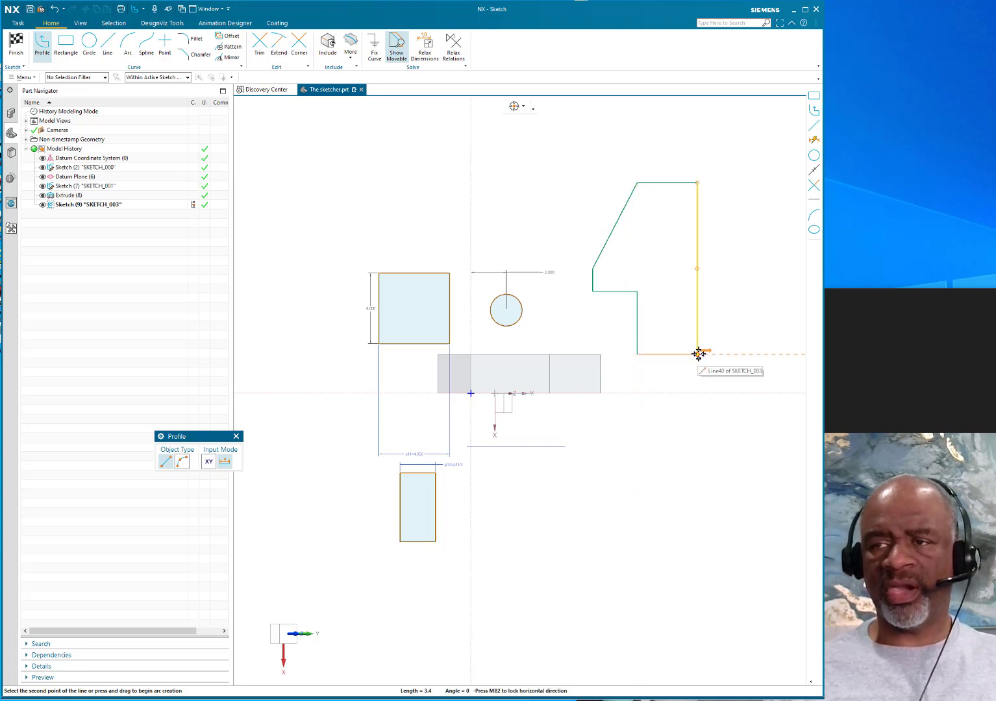
{"action": "left_click", "coordinate": [698, 354]}
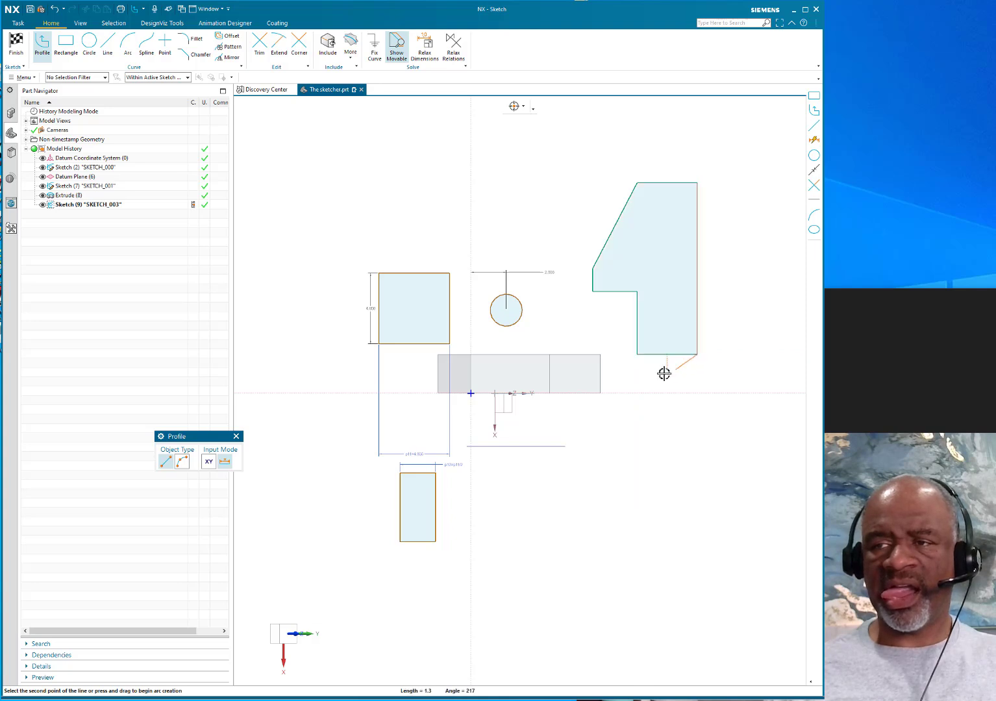
{"action": "key", "text": "Escape"}
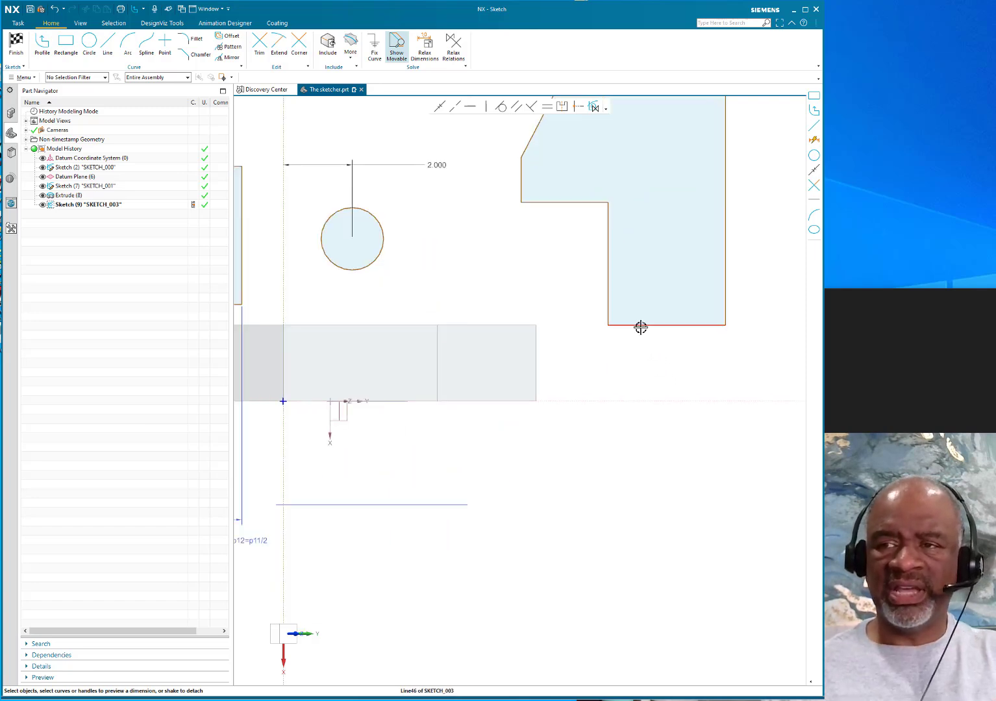
Detach the bottom horizontal edge from the closed profile and move it below the block
{"action": "left_click_drag", "start_coordinate": [642, 323], "coordinate": [421, 587]}
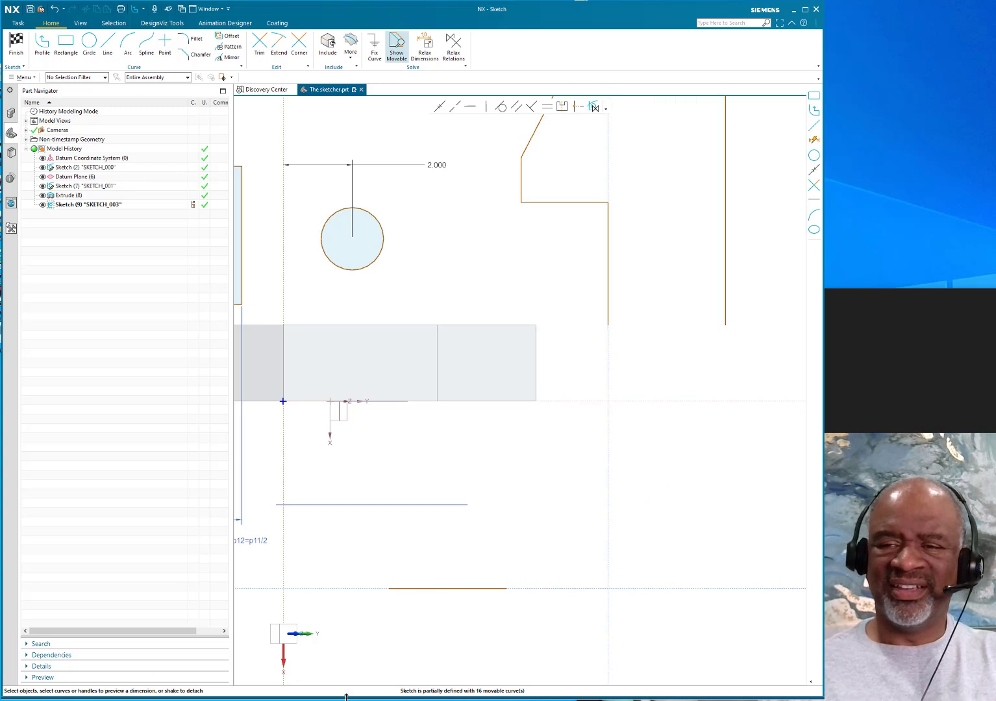
{"action": "scroll", "coordinate": [555, 495], "scroll_direction": "down", "scroll_amount": 2}
{"action": "scroll", "coordinate": [580, 450], "scroll_direction": "up", "scroll_amount": 2}
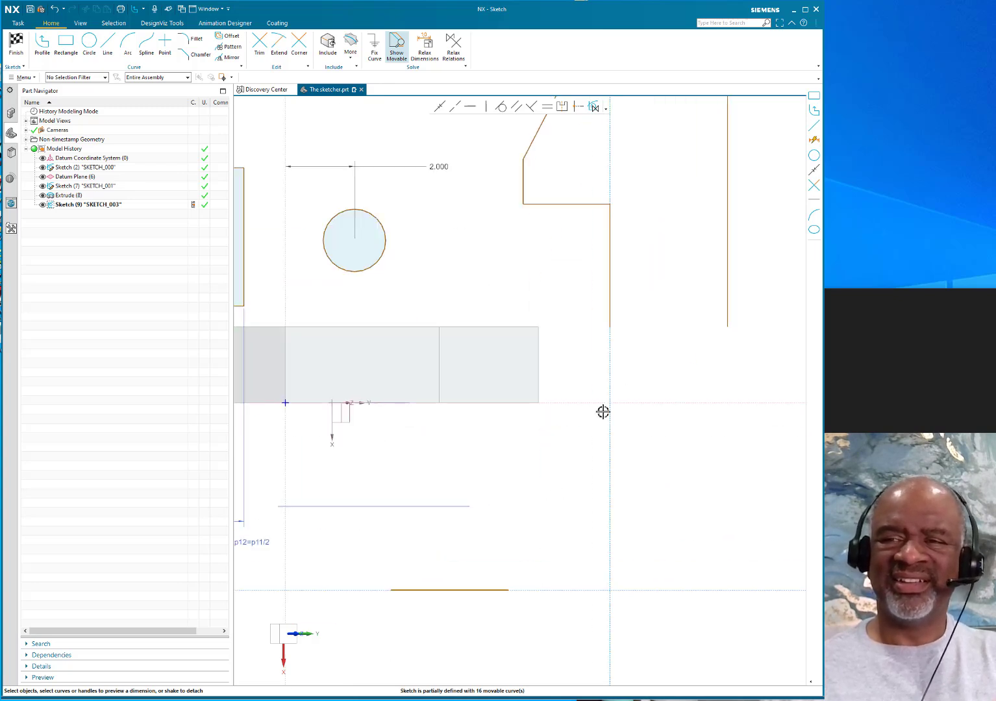
{"action": "scroll", "coordinate": [563, 430], "scroll_direction": "down", "scroll_amount": 2}
Pull the profile's long vertical edge outward, and detach it so it stands apart from the top edge
{"action": "mouse_move", "coordinate": [646, 249]}
{"action": "left_mouse_down"}
{"action": "mouse_move", "coordinate": [687, 256]}
{"action": "mouse_move", "coordinate": [701, 272]}
{"action": "left_mouse_up"}
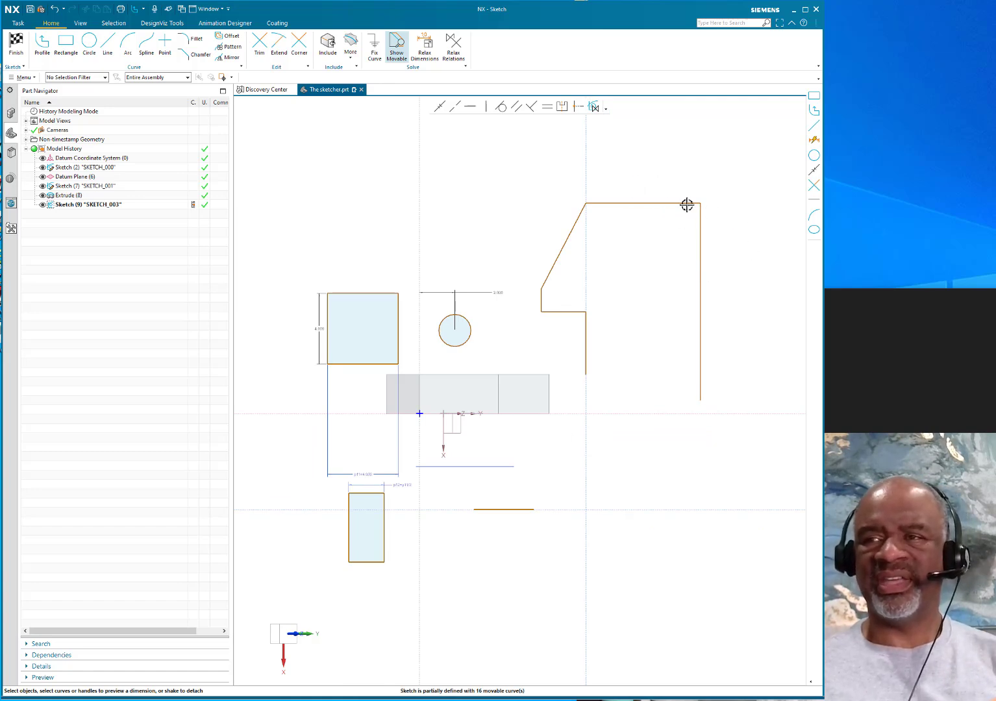
{"action": "left_click", "coordinate": [699, 226]}
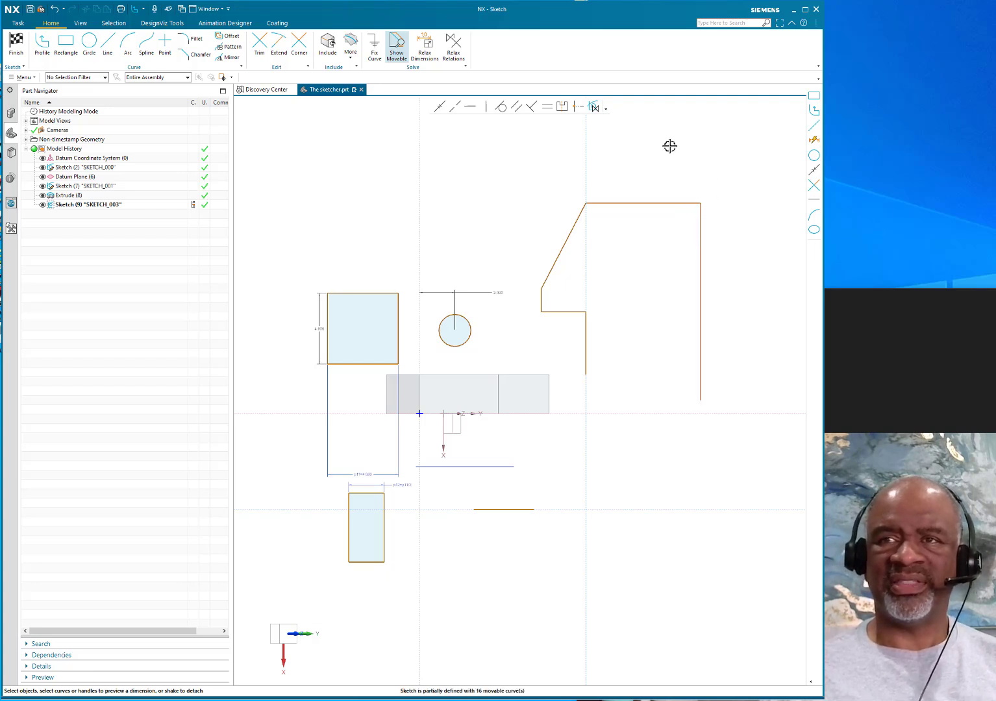
{"action": "mouse_move", "coordinate": [699, 235]}
{"action": "left_mouse_down"}
{"action": "mouse_move", "coordinate": [716, 262]}
{"action": "mouse_move", "coordinate": [732, 262]}
{"action": "mouse_move", "coordinate": [711, 307]}
{"action": "mouse_move", "coordinate": [750, 276]}
{"action": "mouse_move", "coordinate": [742, 298]}
{"action": "left_mouse_up"}
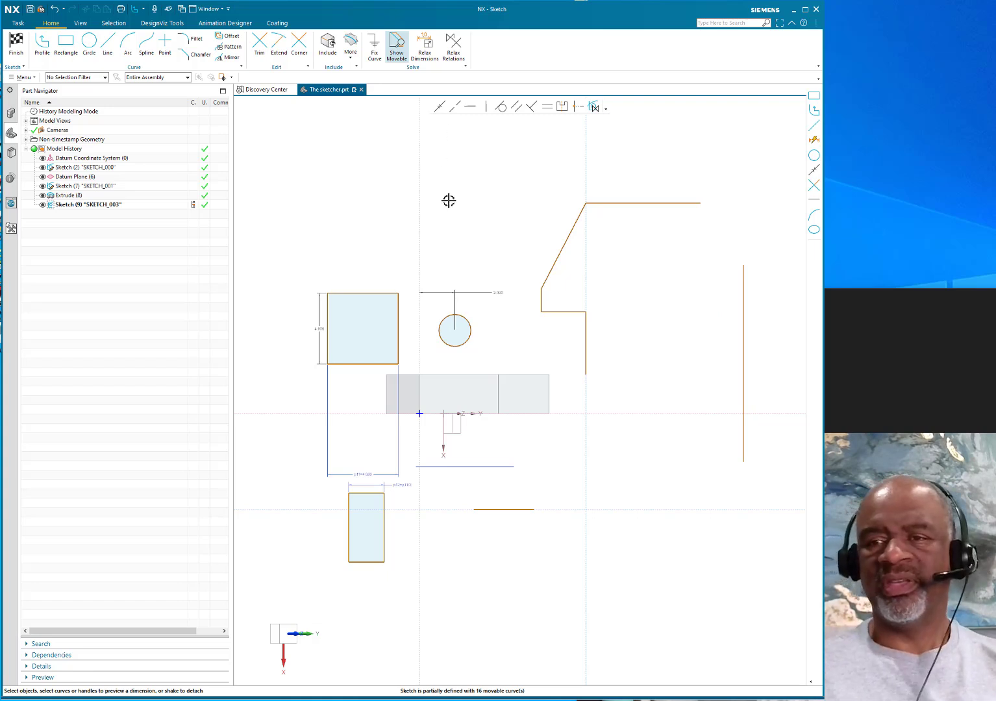
Sketch a circle above the open notched profile's top horizontal line, centred over that line
{"action": "mouse_move", "coordinate": [504, 260]}
{"action": "middle_mouse_down"}
{"action": "mouse_move", "coordinate": [498, 266]}
{"action": "mouse_move", "coordinate": [515, 200]}
{"action": "middle_mouse_up"}
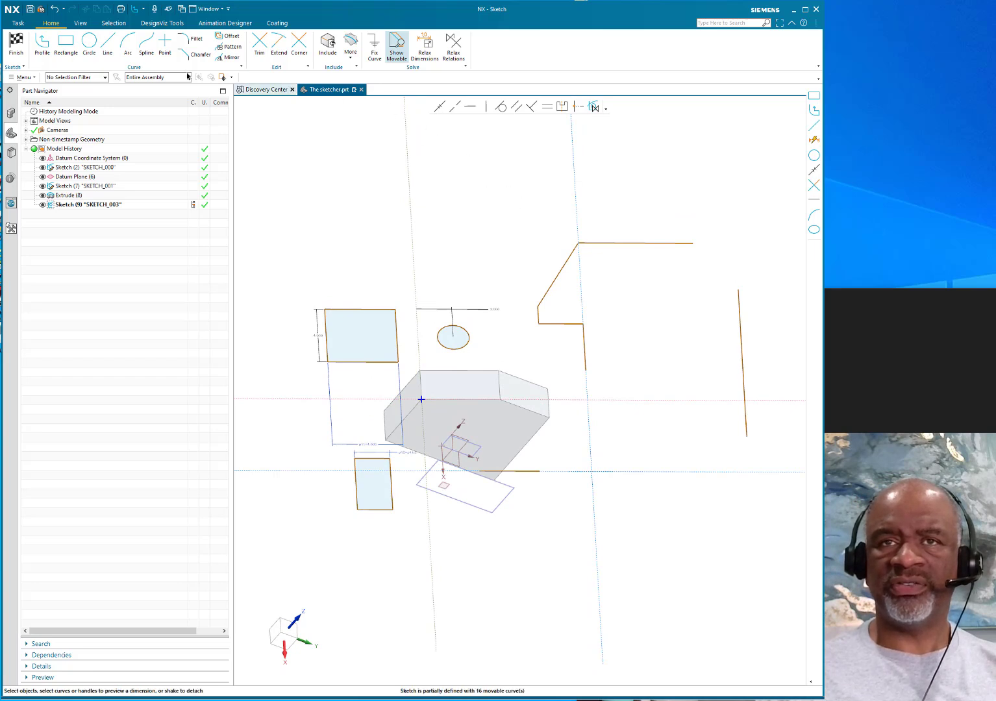
{"action": "left_click", "coordinate": [89, 43]}
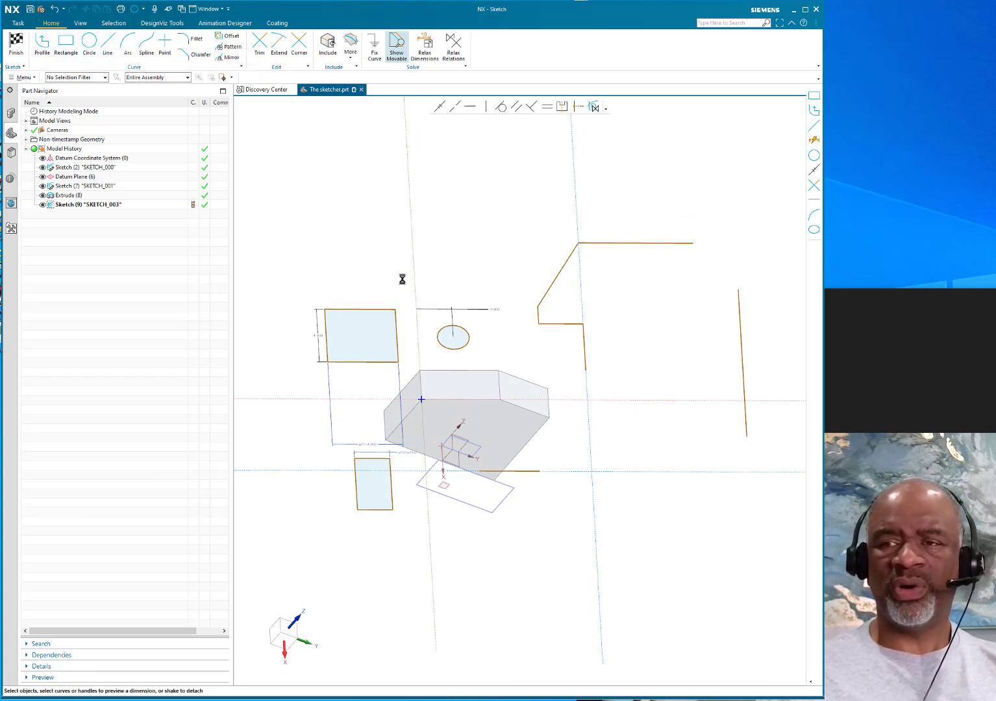
{"action": "left_click", "coordinate": [636, 172]}
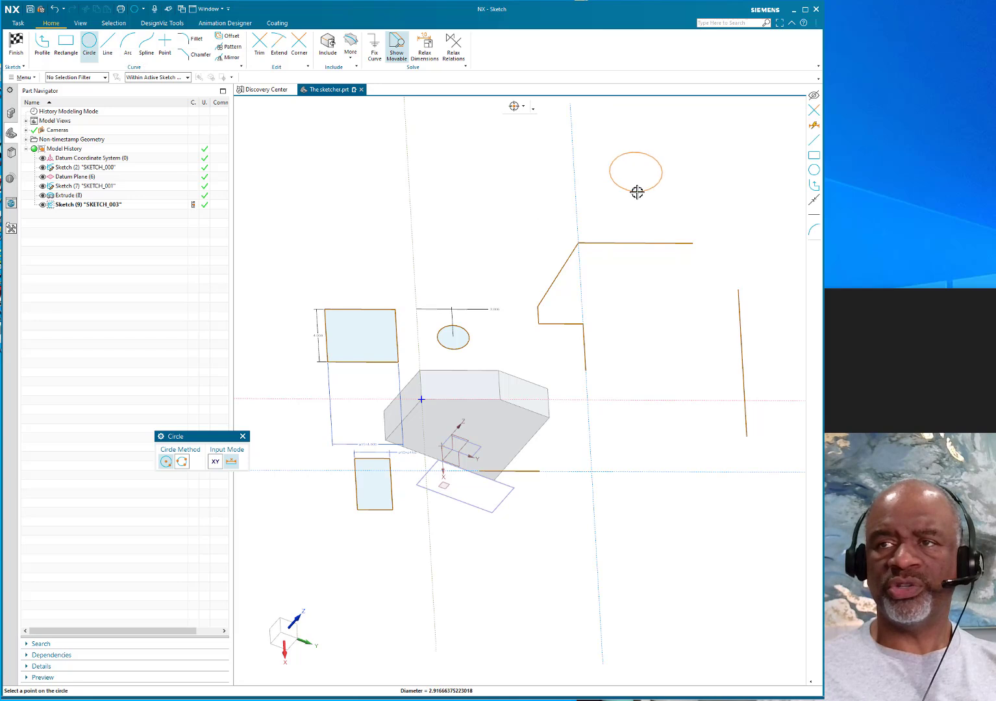
{"action": "left_click", "coordinate": [638, 196]}
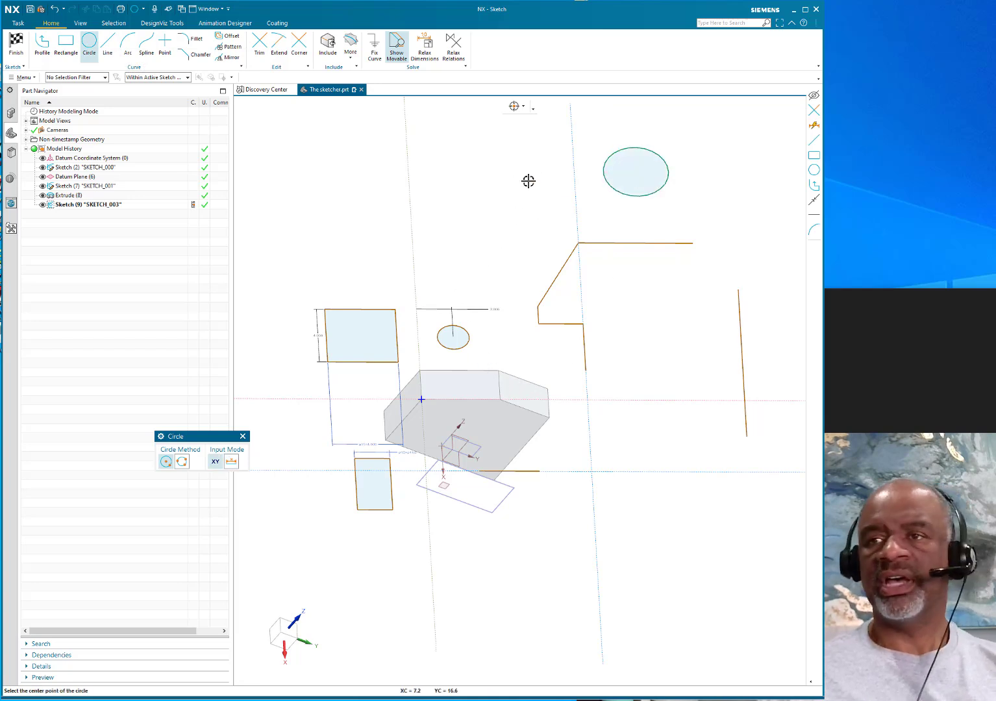
{"action": "mouse_move", "coordinate": [522, 185]}
{"action": "middle_mouse_down"}
{"action": "mouse_move", "coordinate": [534, 234]}
{"action": "mouse_move", "coordinate": [532, 199]}
{"action": "middle_mouse_up"}
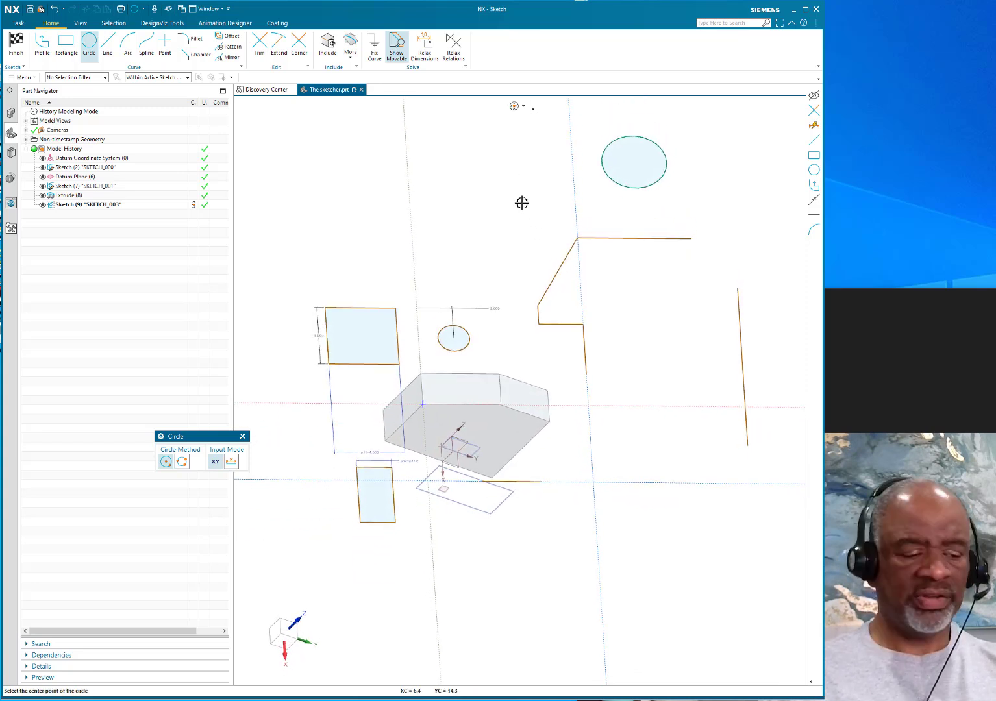
{"action": "key", "text": "Escape"}
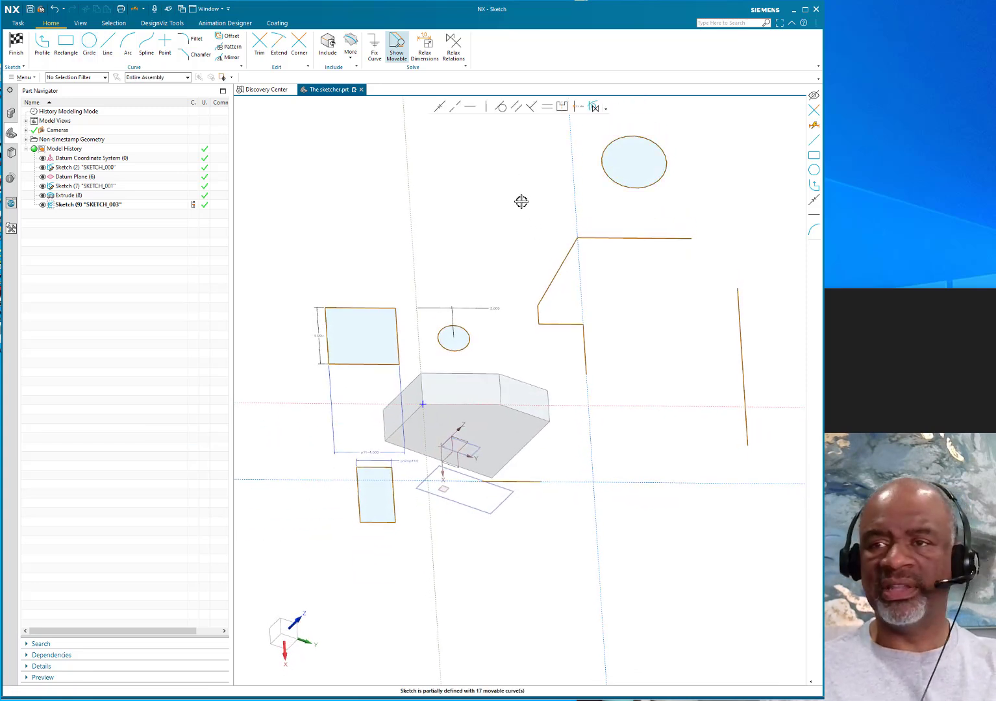
Include the block's edge where its long face meets the angled face as reference geometry in the sketch
{"action": "key", "text": "d"}
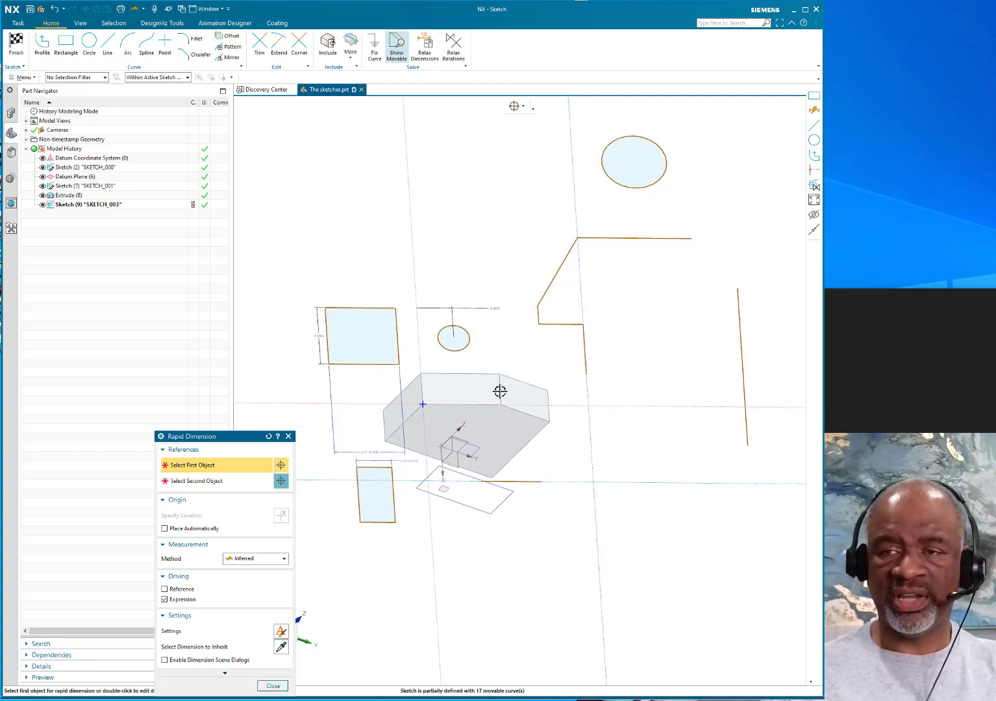
{"action": "left_click", "coordinate": [267, 686]}
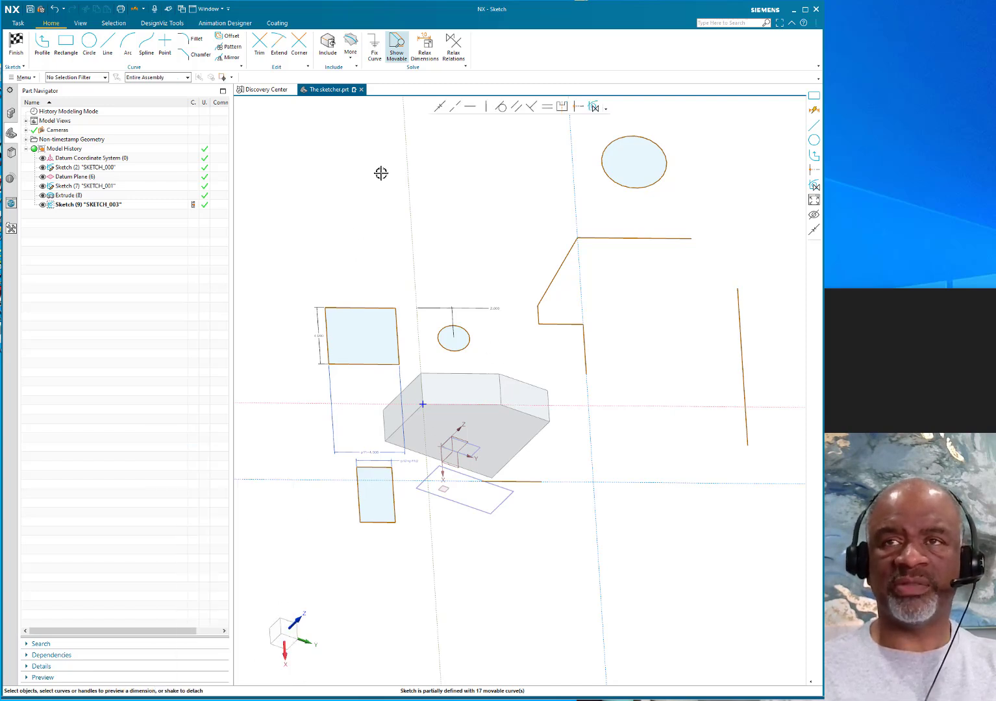
{"action": "left_click", "coordinate": [331, 40]}
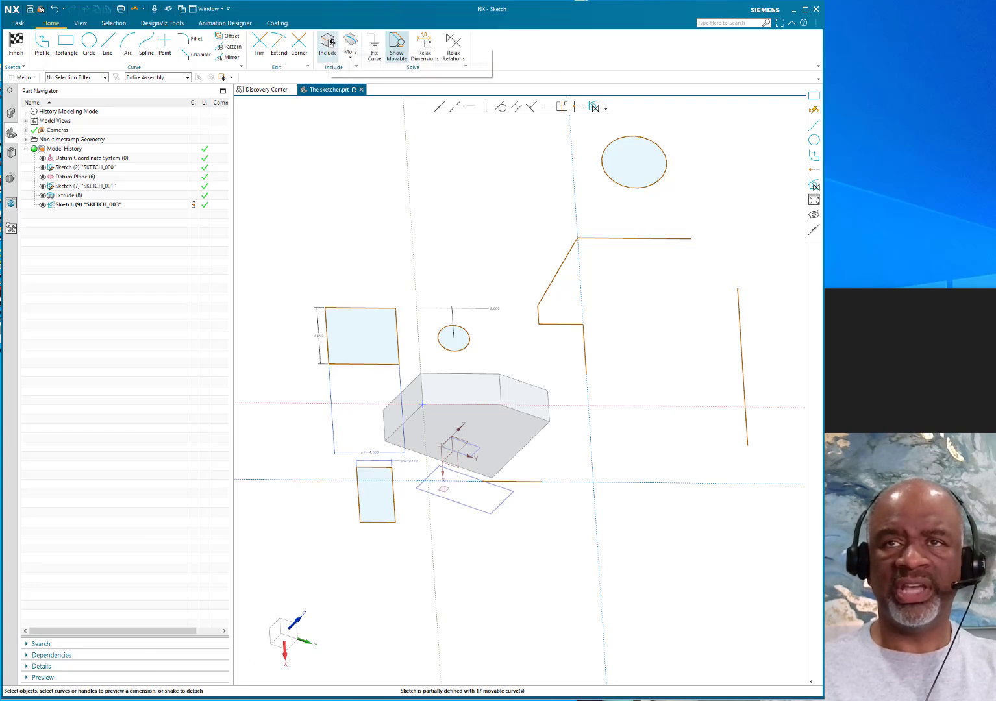
{"action": "left_click", "coordinate": [502, 383]}
{"action": "left_click", "coordinate": [272, 494]}
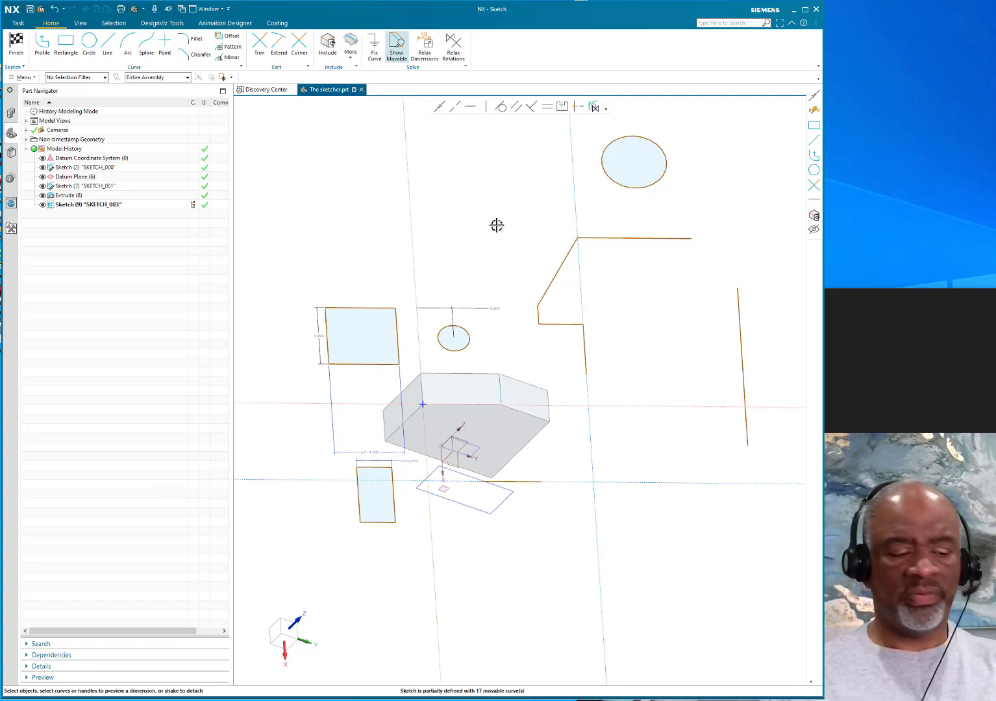
Dimension the horizontal distance from the included block edge to the centre of the upper circle, placing the dimension above the circle
{"action": "key", "text": "d"}
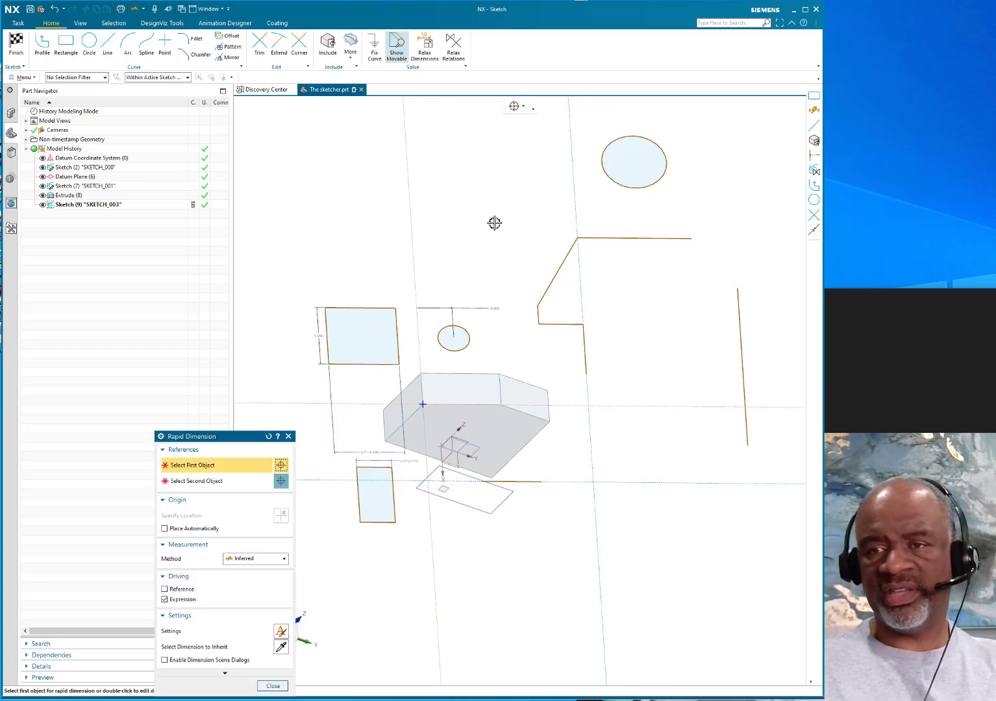
{"action": "left_click", "coordinate": [500, 383]}
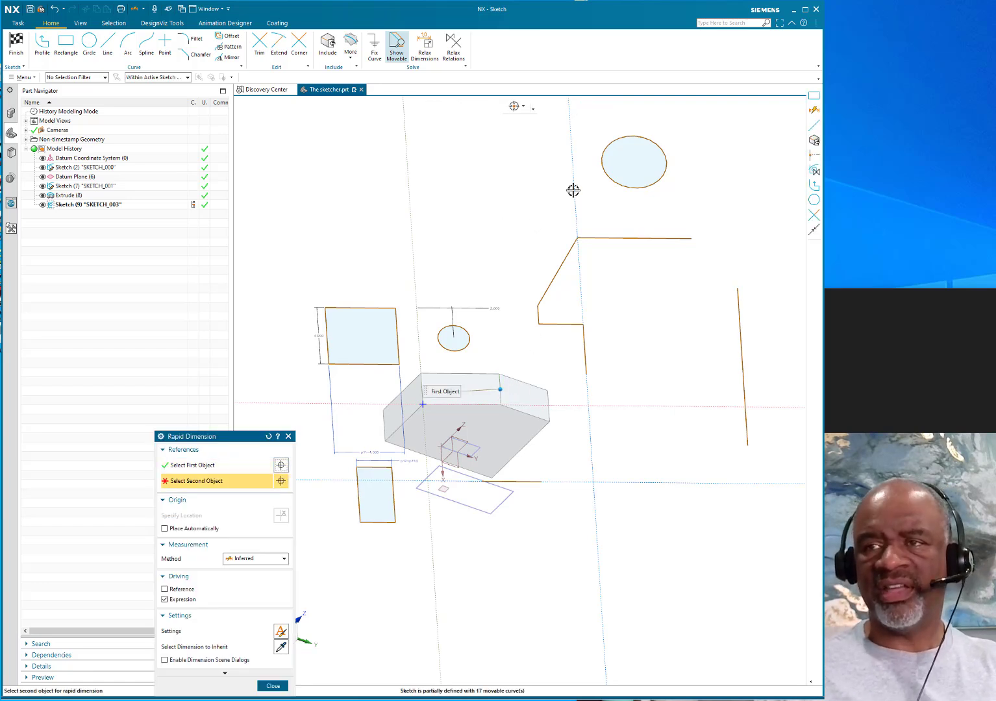
{"action": "left_click", "coordinate": [632, 161]}
{"action": "left_click", "coordinate": [586, 122]}
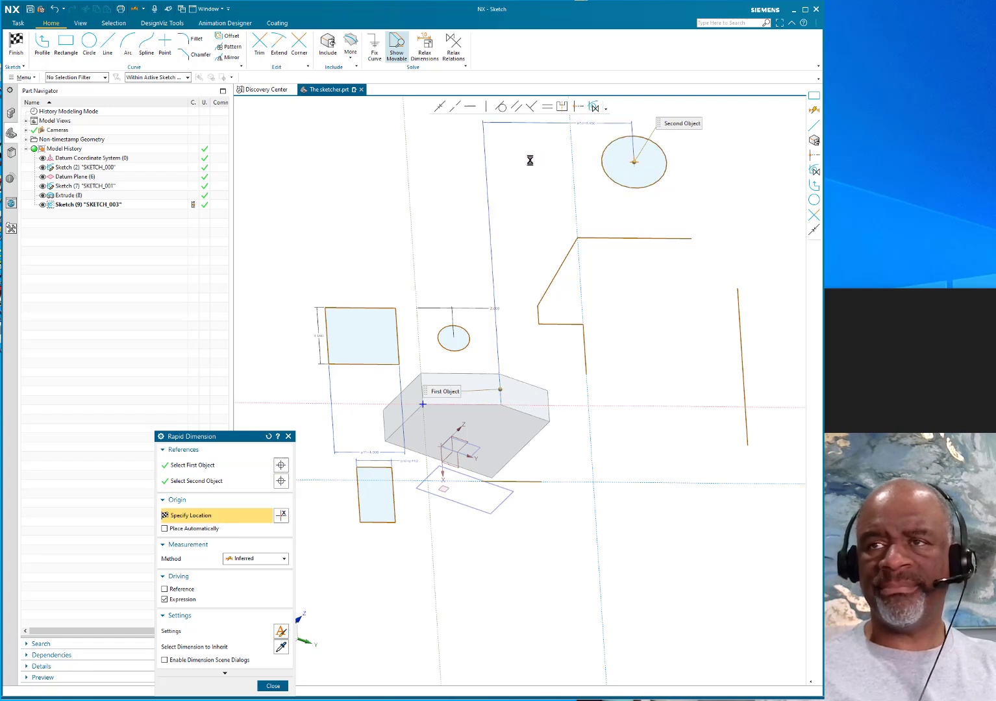
{"action": "mouse_move", "coordinate": [566, 195]}
{"action": "middle_mouse_down"}
{"action": "mouse_move", "coordinate": [568, 227]}
{"action": "mouse_move", "coordinate": [573, 190]}
{"action": "middle_mouse_up"}
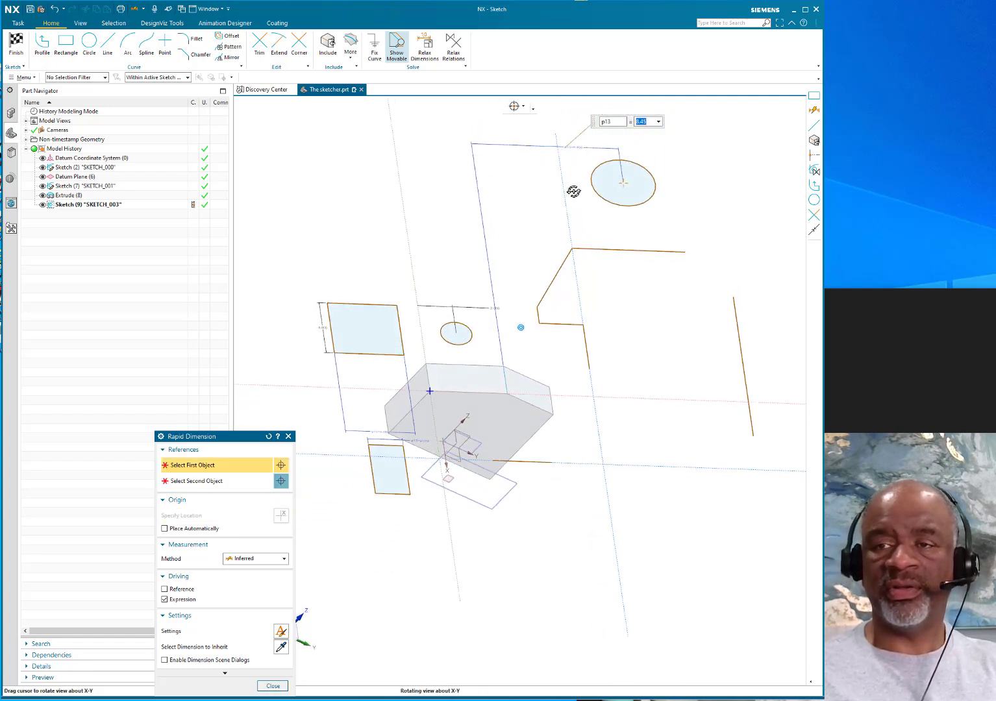
{"action": "left_click", "coordinate": [273, 686]}
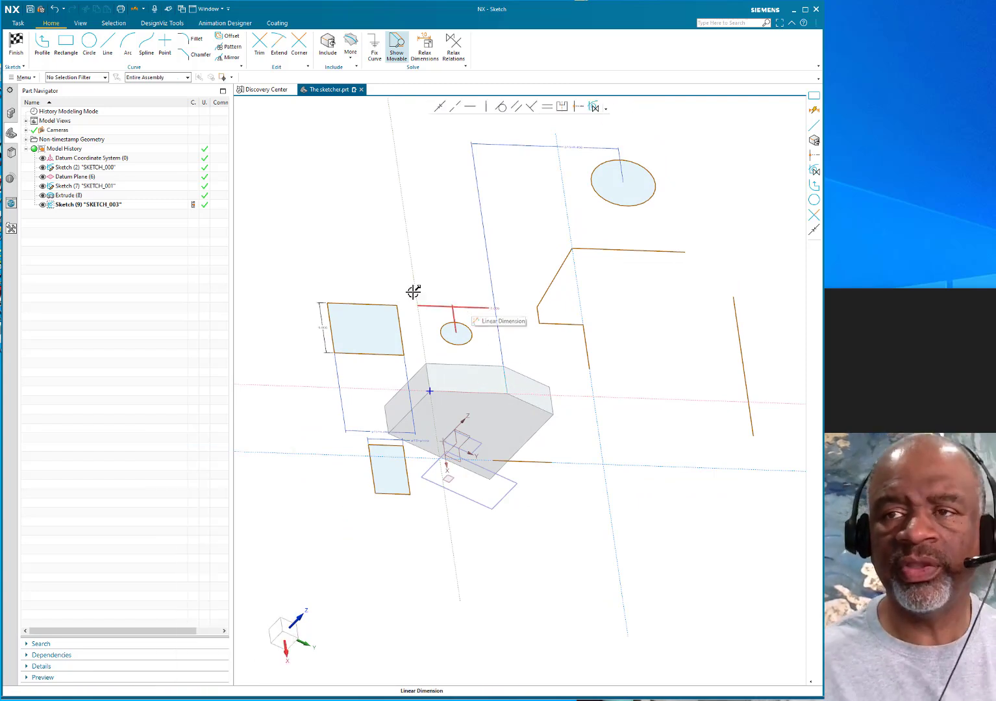
Limit the selection scope to Within Work Part Only, leaving No Selection Filter active
{"action": "left_click", "coordinate": [103, 77]}
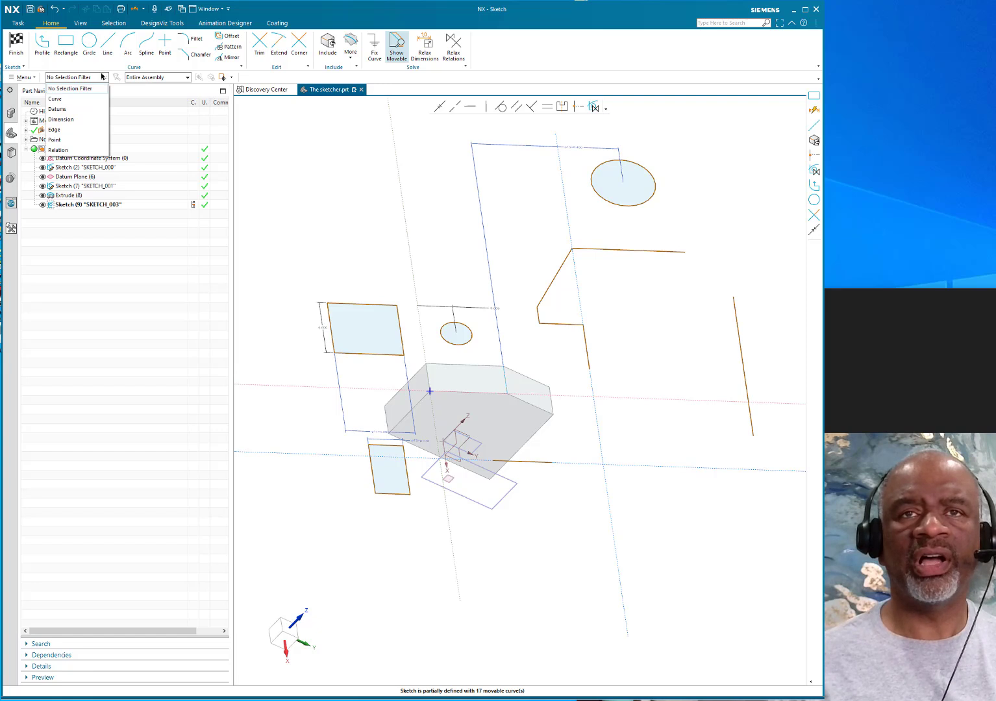
{"action": "left_click", "coordinate": [157, 78]}
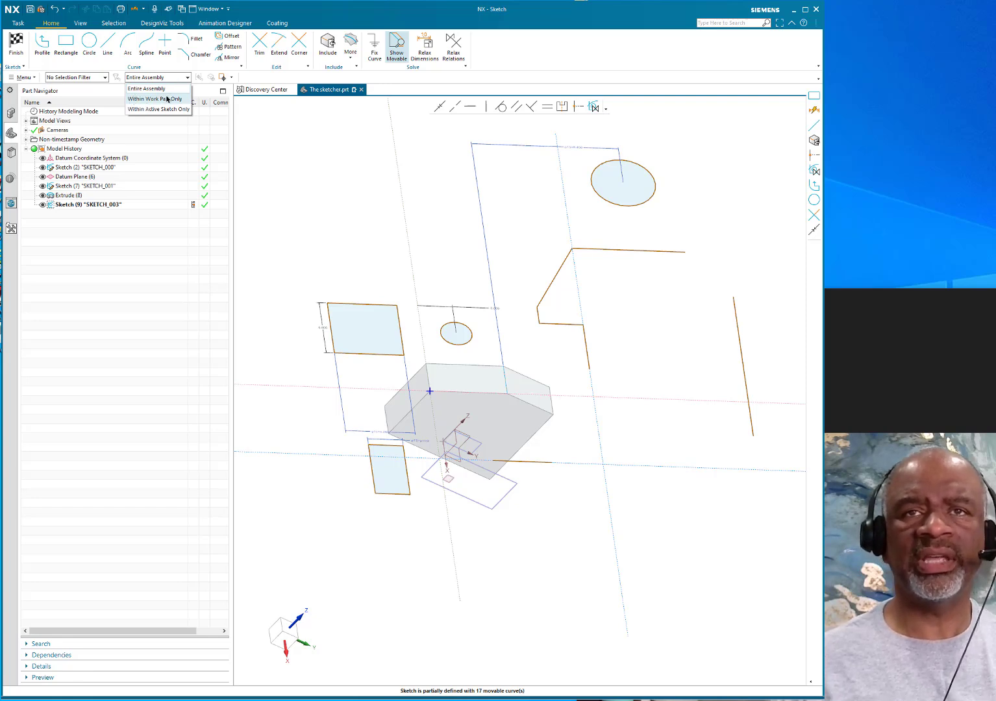
{"action": "left_click", "coordinate": [167, 99]}
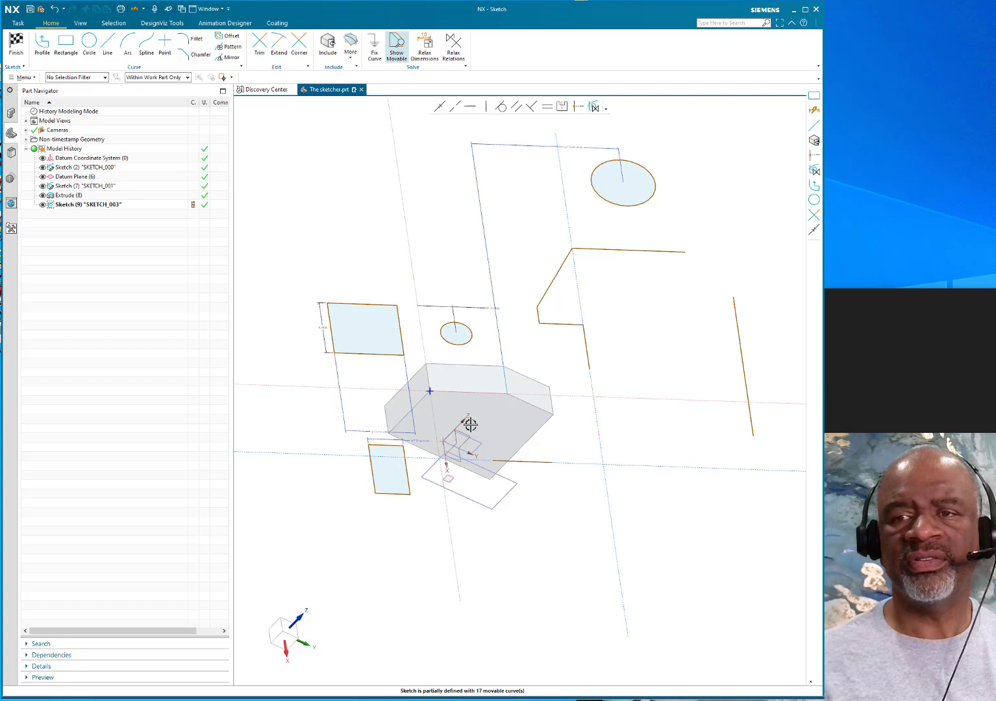
Dimension the small circle from the block's upper edge, and move the circle away until the distance is 4.850
{"action": "left_click", "coordinate": [445, 363]}
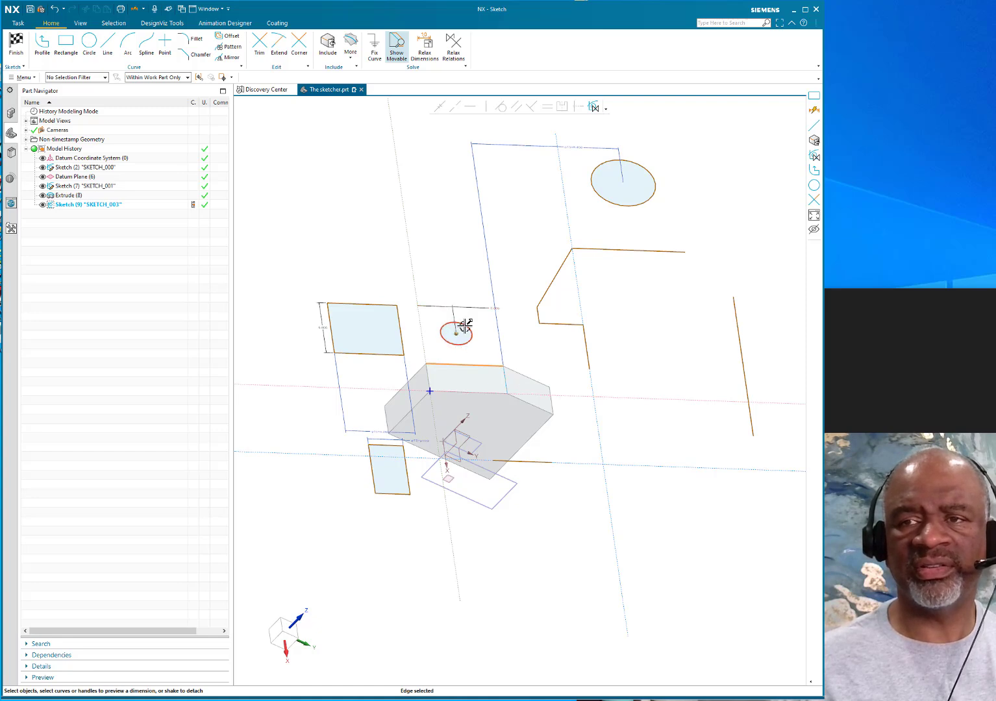
{"action": "left_click", "coordinate": [465, 326]}
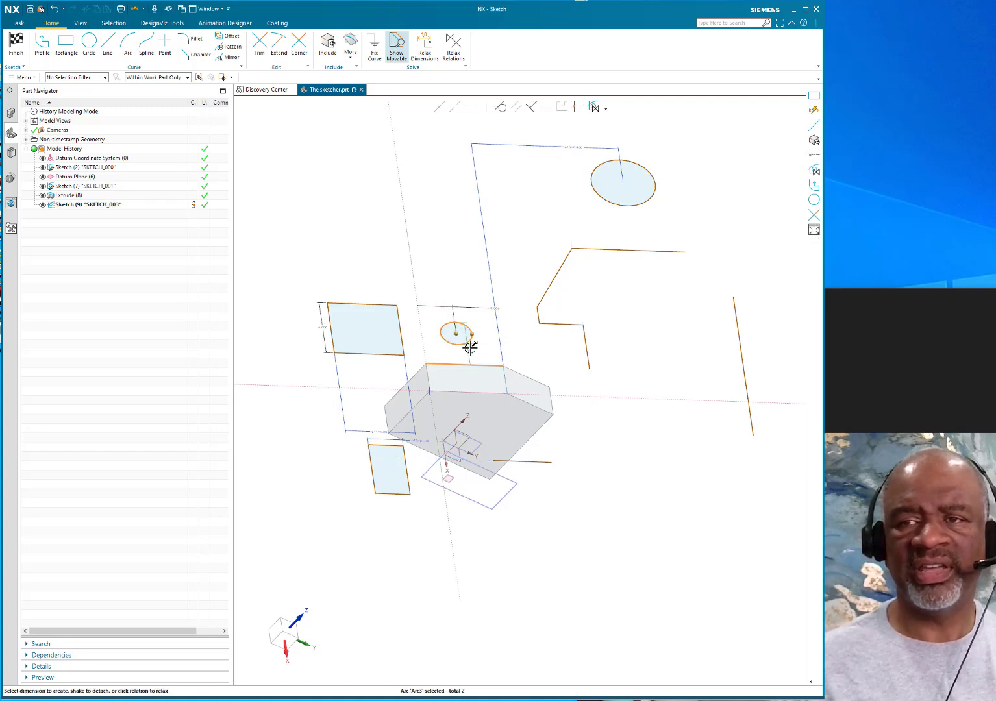
{"action": "scroll", "coordinate": [470, 348], "scroll_direction": "up", "scroll_amount": 5}
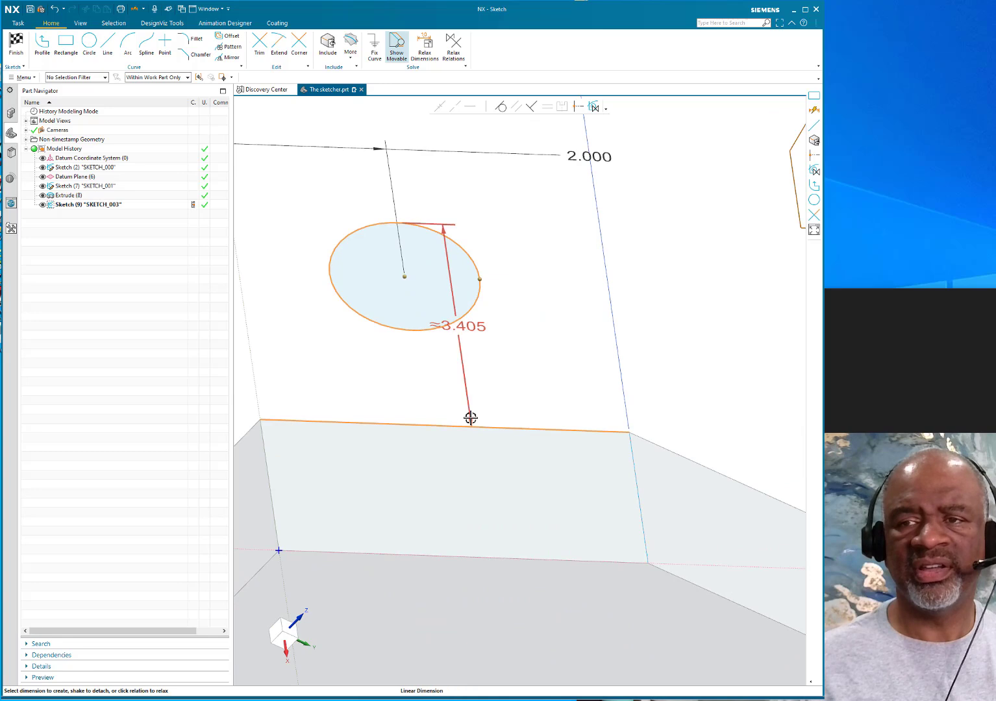
{"action": "left_click", "coordinate": [443, 230]}
{"action": "left_click_drag", "start_coordinate": [444, 231], "coordinate": [453, 149]}
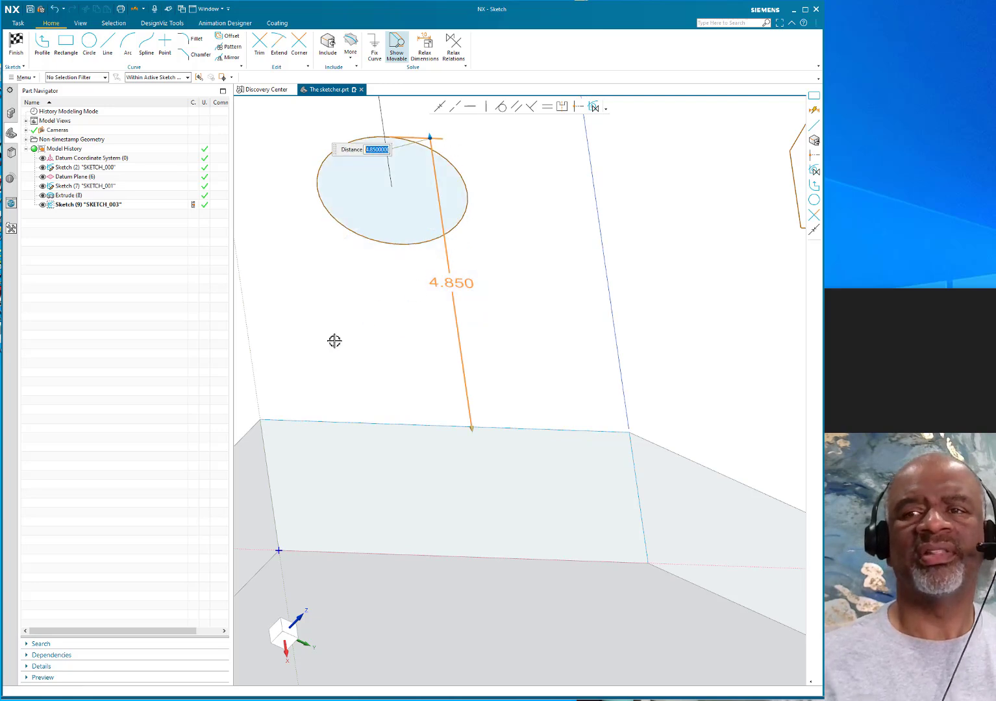
{"action": "scroll", "coordinate": [371, 311], "scroll_direction": "down", "scroll_amount": 5}
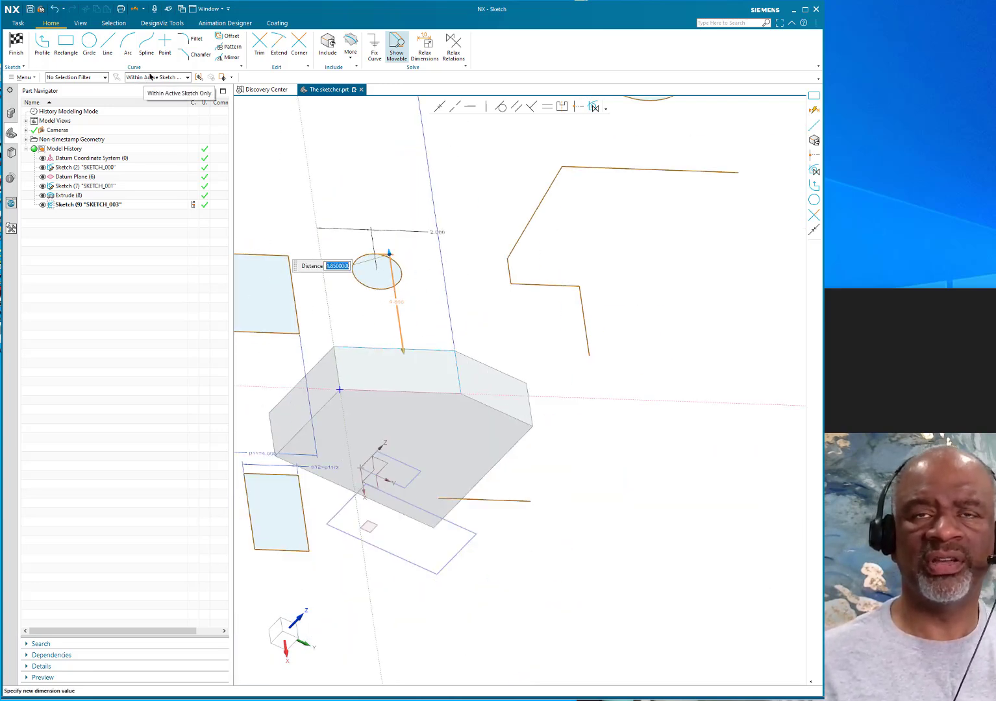
{"action": "scroll", "coordinate": [415, 254], "scroll_direction": "down", "scroll_amount": 3}
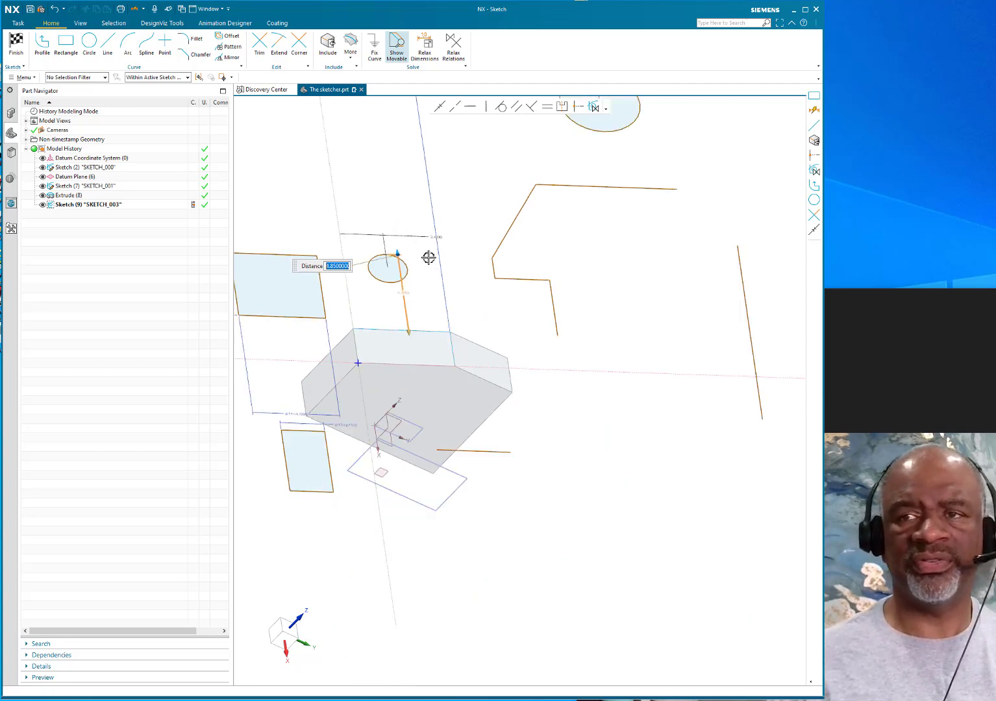
{"action": "scroll", "coordinate": [442, 272], "scroll_direction": "up", "scroll_amount": 2}
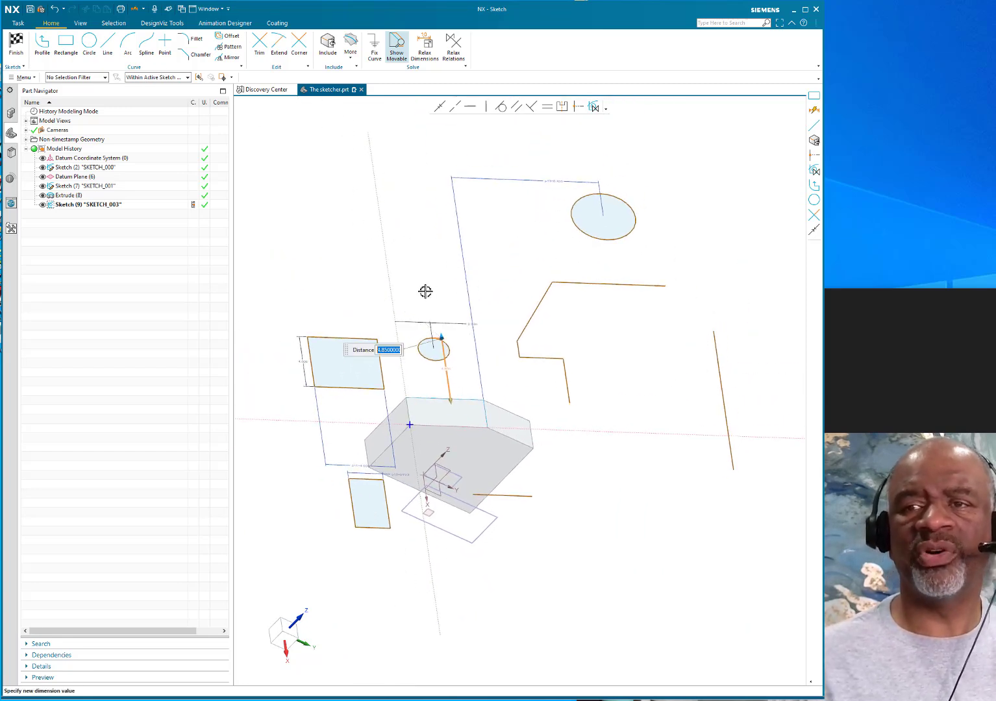
{"action": "mouse_move", "coordinate": [429, 300]}
{"action": "middle_mouse_down"}
{"action": "mouse_move", "coordinate": [400, 278]}
{"action": "mouse_move", "coordinate": [407, 351]}
{"action": "mouse_move", "coordinate": [404, 333]}
{"action": "mouse_move", "coordinate": [441, 366]}
{"action": "mouse_move", "coordinate": [427, 358]}
{"action": "mouse_move", "coordinate": [456, 338]}
{"action": "mouse_move", "coordinate": [428, 350]}
{"action": "middle_mouse_up"}
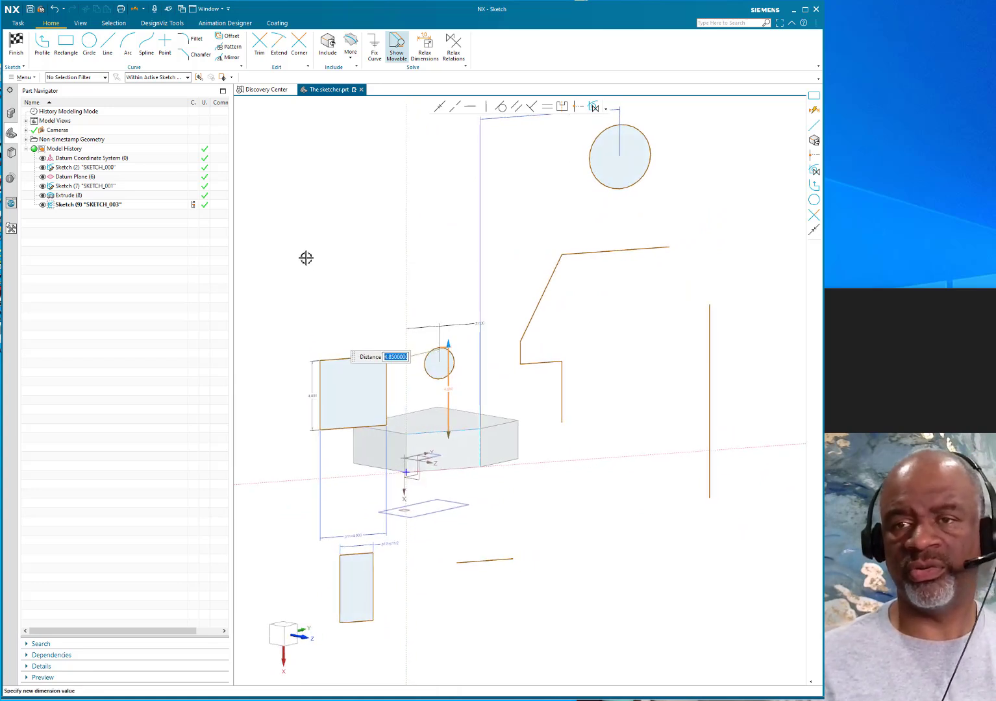
{"action": "key", "text": "Escape"}
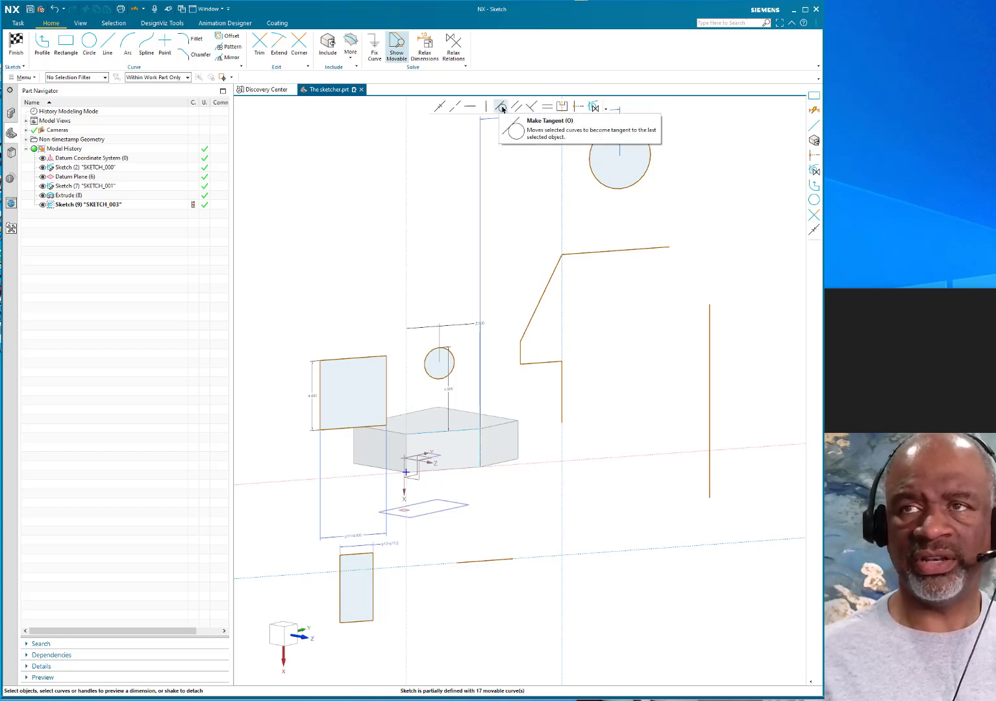
Sketch two circles above the square, a larger one and a smaller one diagonally below it
{"action": "left_click", "coordinate": [91, 39]}
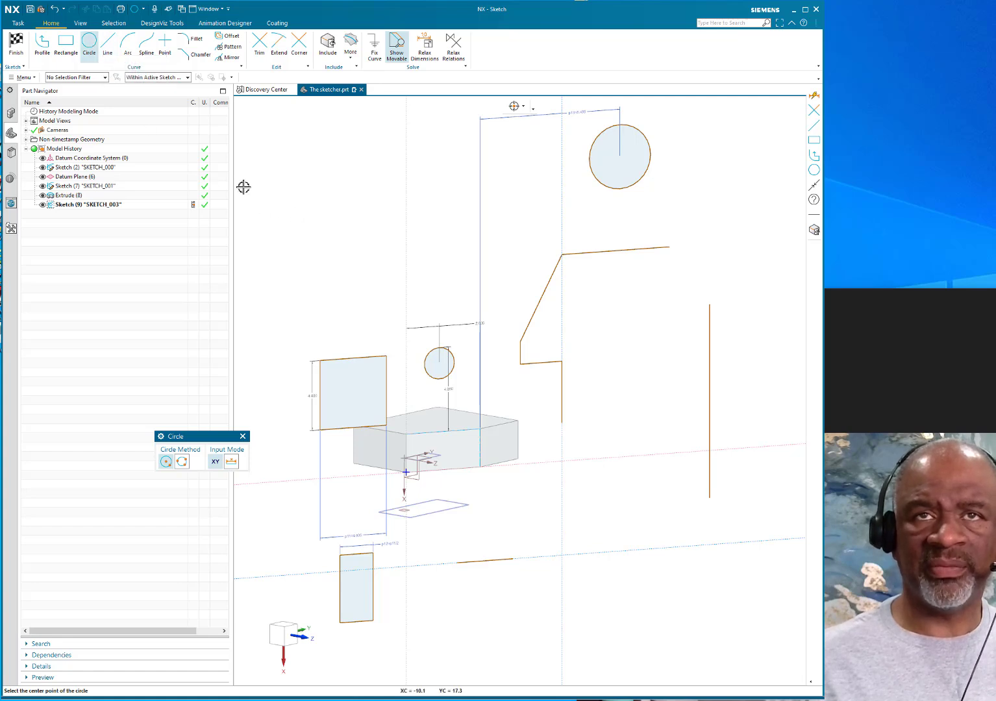
{"action": "left_click", "coordinate": [323, 211]}
{"action": "left_click", "coordinate": [329, 236]}
{"action": "left_click", "coordinate": [379, 267]}
{"action": "left_click", "coordinate": [378, 276]}
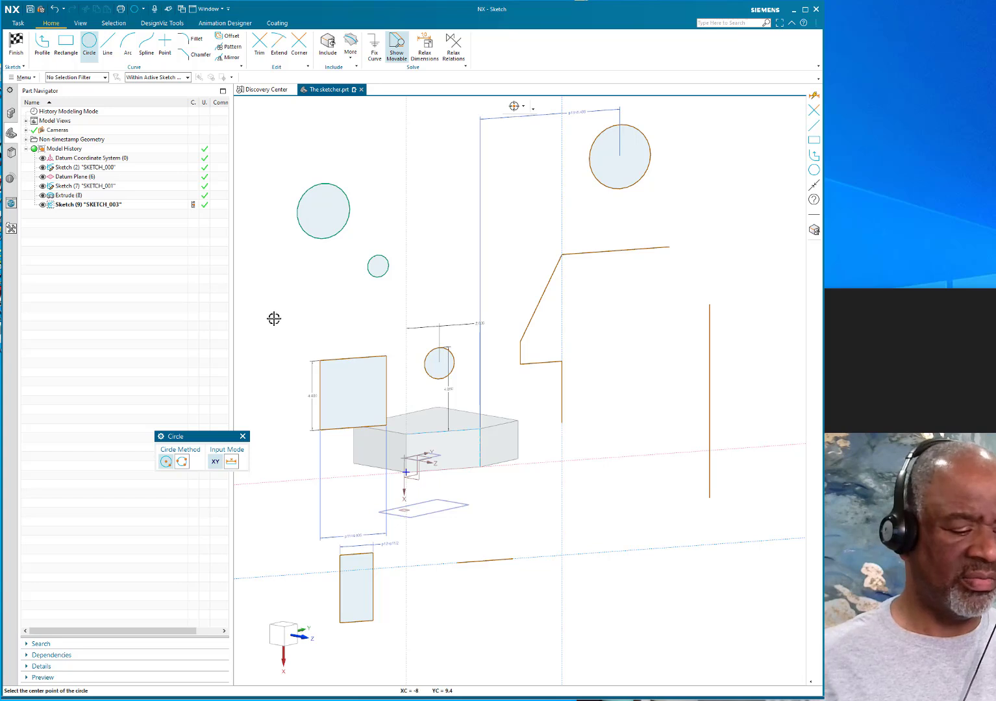
{"action": "key", "text": "Escape"}
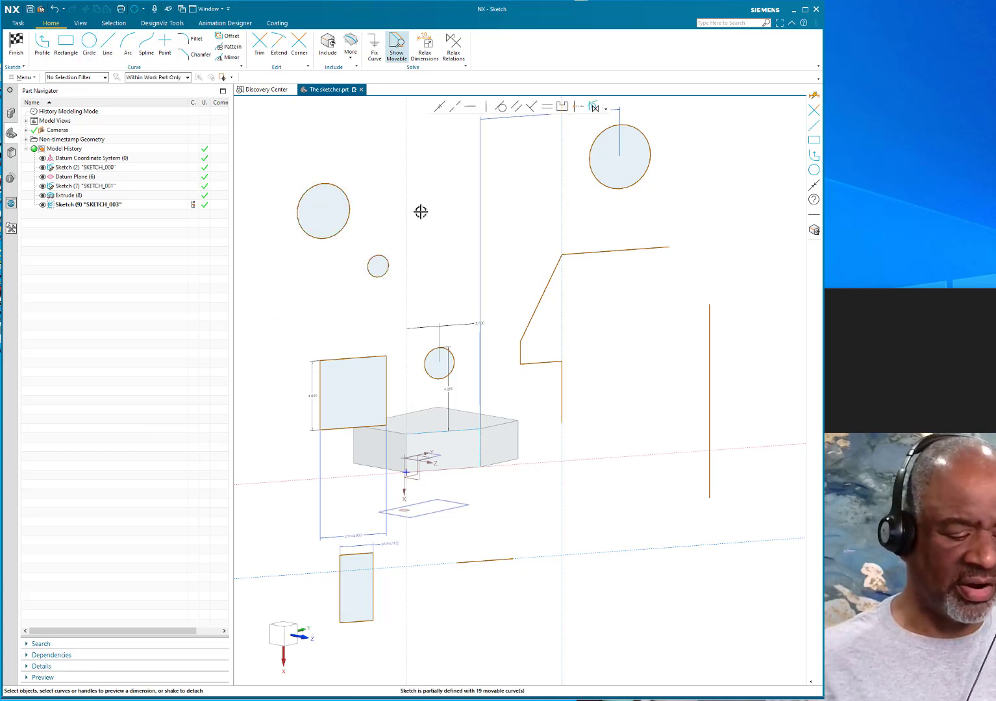
Make the smaller new circle equal in radius to the larger one beside it, using Make Equal with Equal Radius
{"action": "key", "text": "e"}
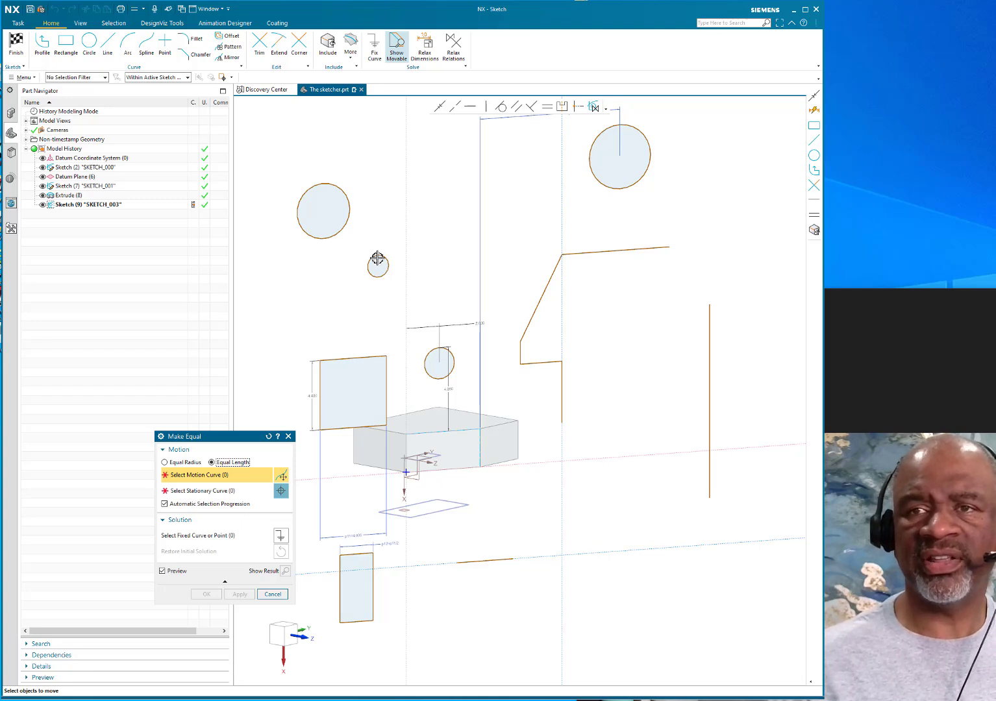
{"action": "left_click", "coordinate": [196, 463]}
{"action": "left_click", "coordinate": [378, 262]}
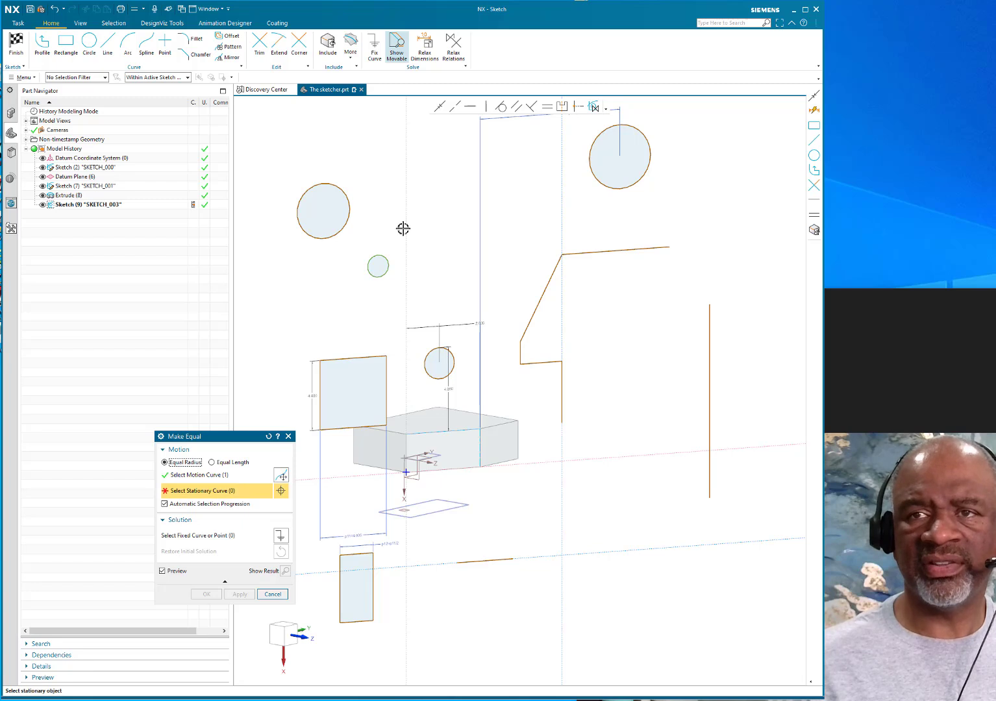
{"action": "left_click", "coordinate": [348, 225]}
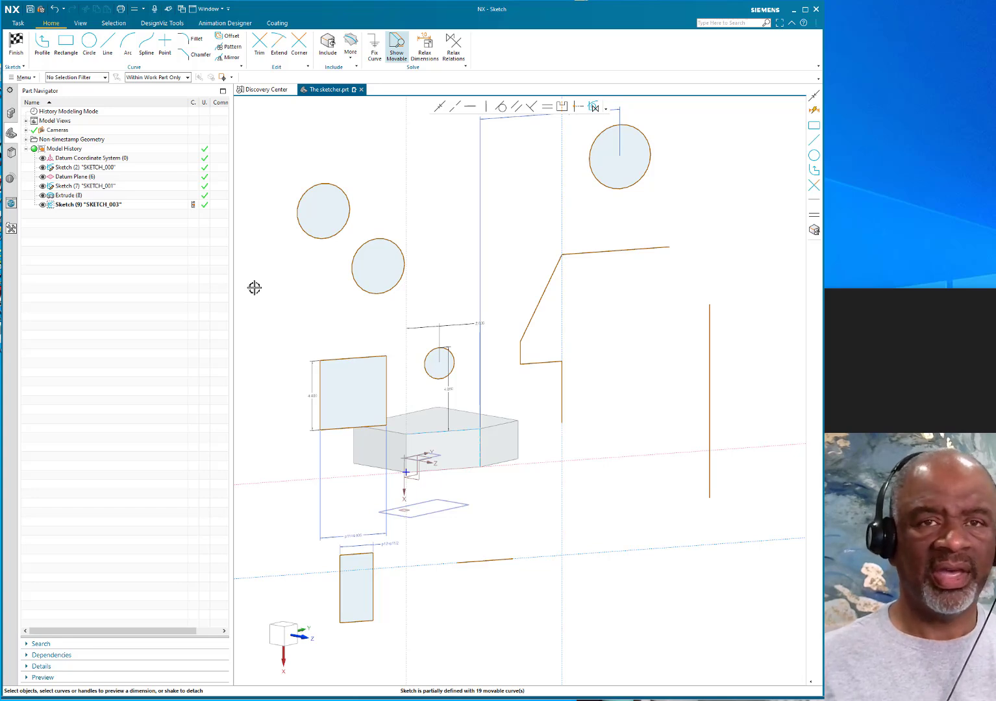
Finish the sketch and find the Use the new solver and UI for sketching entry among the early access features
{"action": "left_click", "coordinate": [15, 42]}
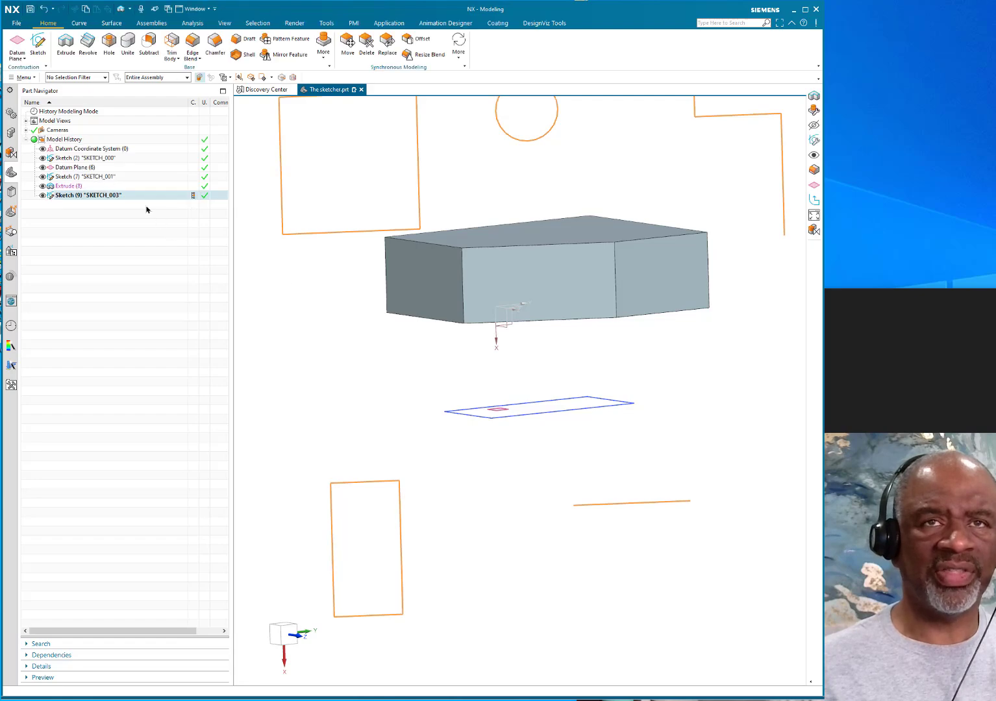
{"action": "left_click", "coordinate": [16, 22]}
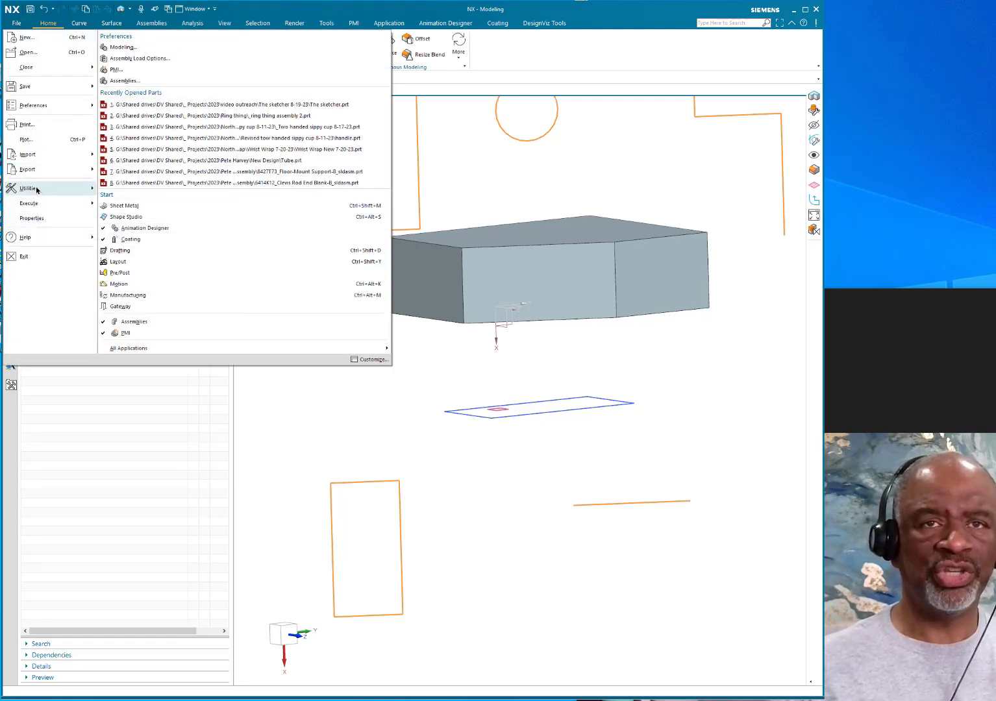
{"action": "mouse_move", "coordinate": [37, 190]}
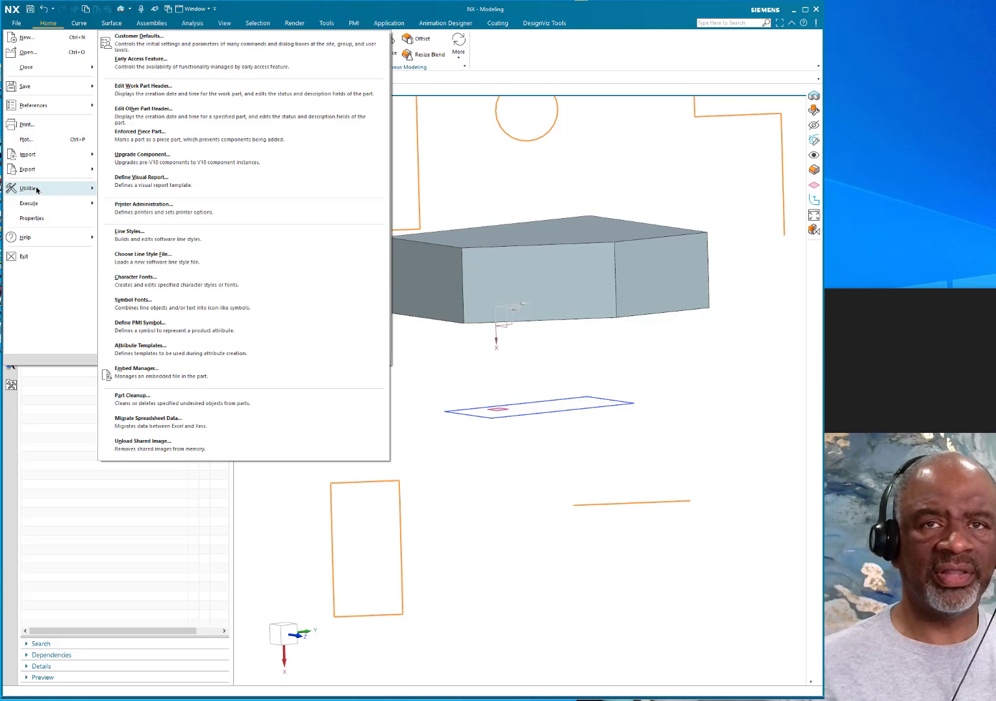
{"action": "left_click", "coordinate": [141, 61]}
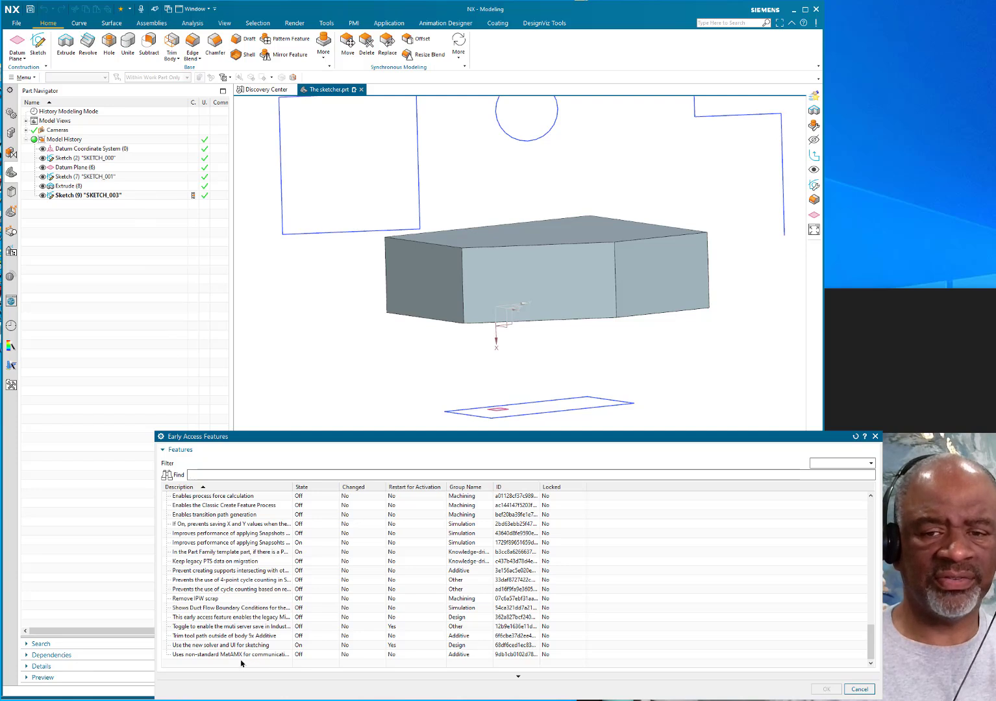
{"action": "left_click", "coordinate": [228, 646]}
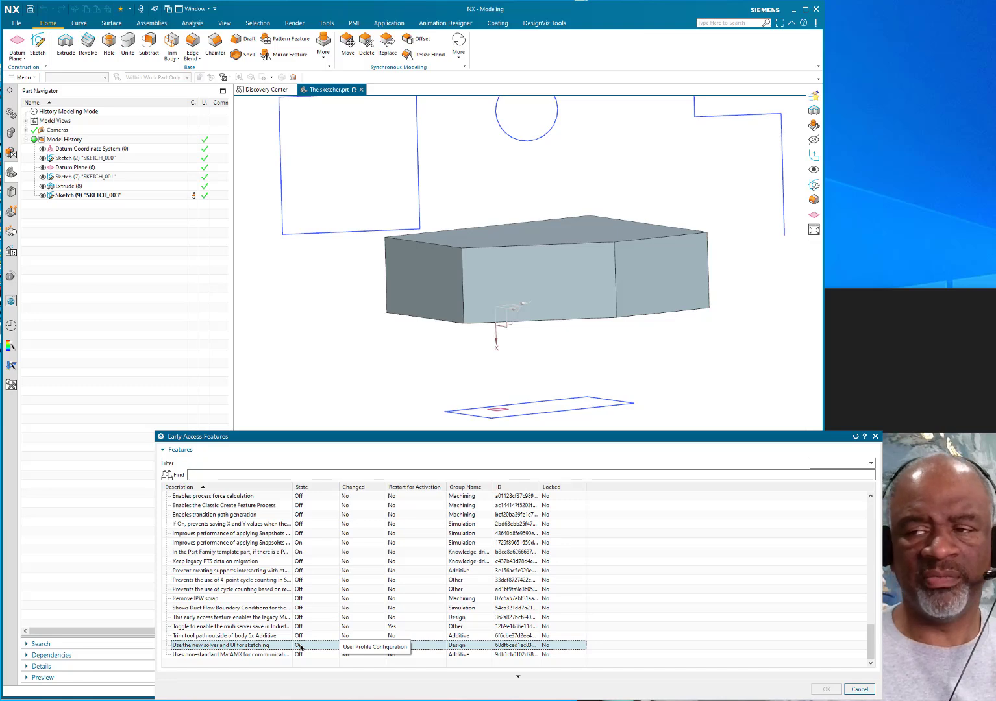
Switch the Use the new solver and UI for sketching early access feature to Off and acknowledge the restart notice
{"action": "left_click_drag", "start_coordinate": [400, 441], "coordinate": [340, 415]}
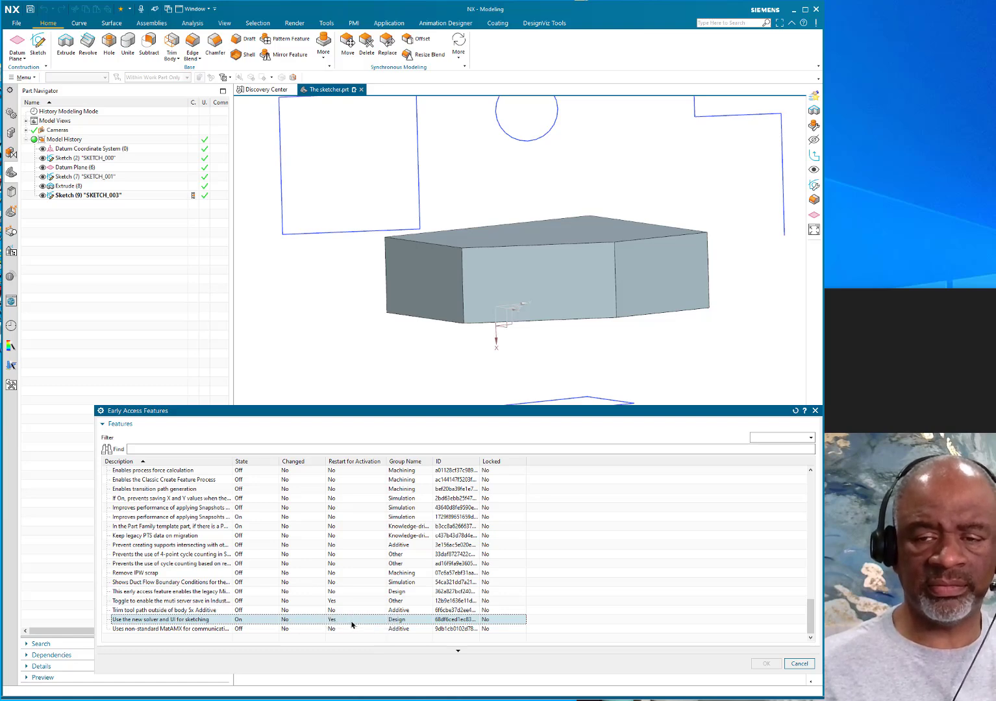
{"action": "right_click", "coordinate": [332, 621]}
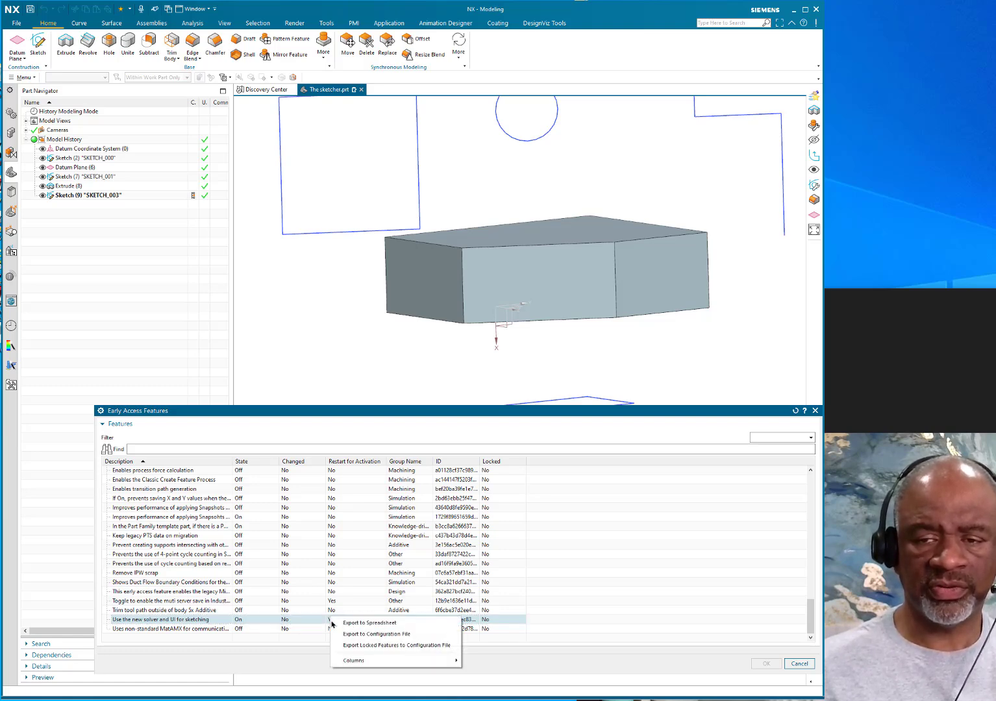
{"action": "left_click", "coordinate": [247, 625]}
{"action": "left_click", "coordinate": [248, 623]}
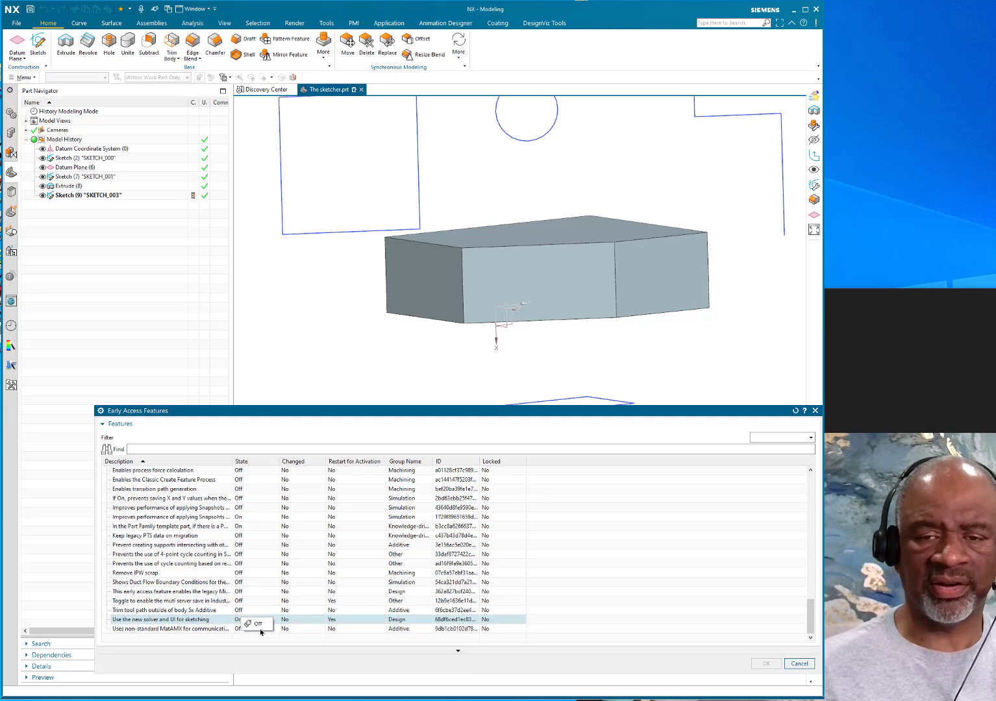
{"action": "left_click", "coordinate": [257, 625]}
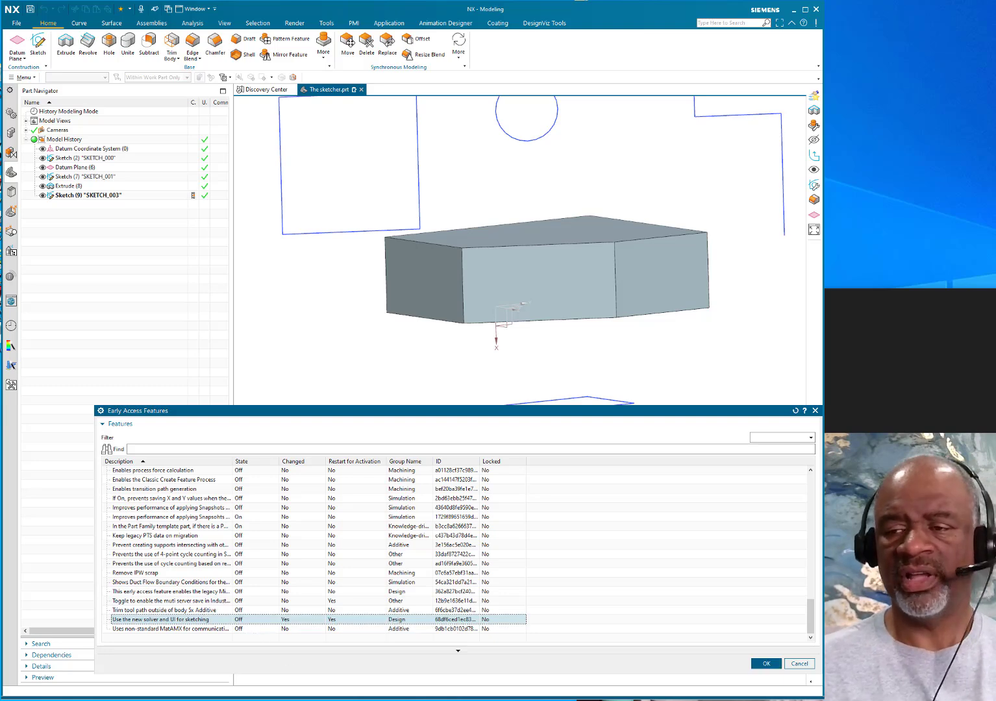
{"action": "left_click", "coordinate": [763, 664]}
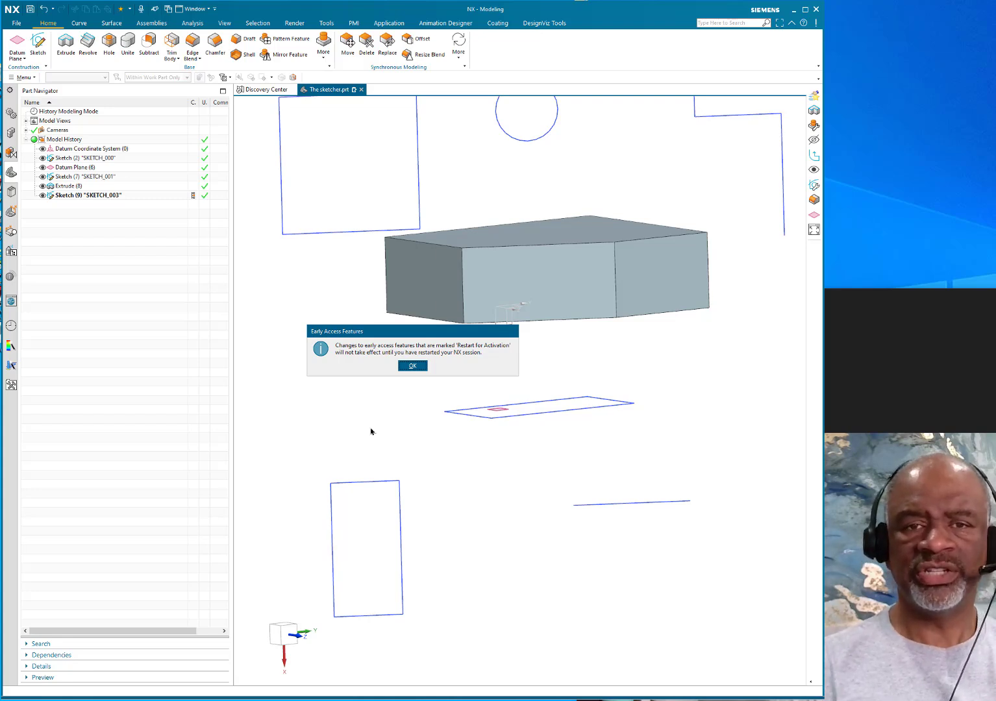
{"action": "left_click", "coordinate": [412, 365]}
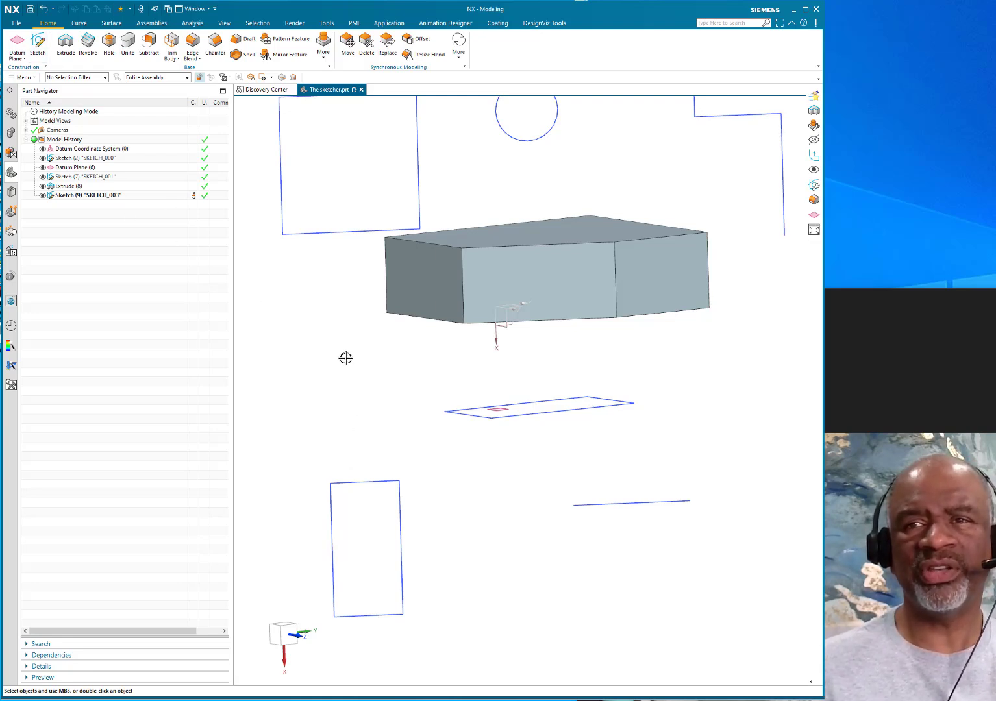
Start a new On Path sketch using the upper, nearly horizontal line of the open profile as the path
{"action": "left_click", "coordinate": [37, 46]}
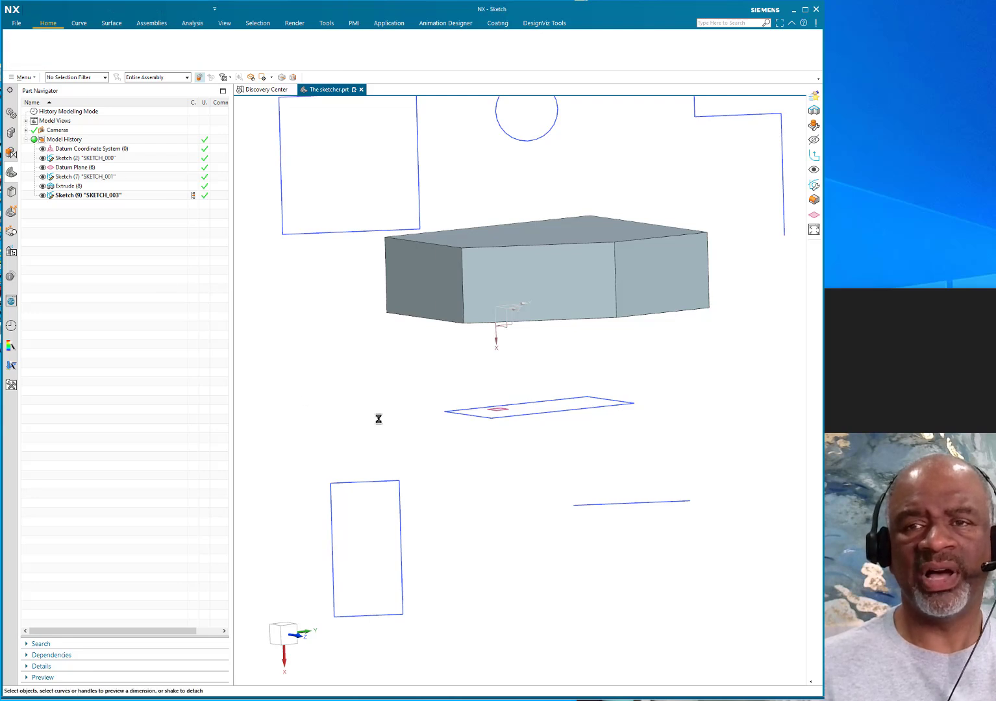
{"action": "scroll", "coordinate": [390, 413], "scroll_direction": "down", "scroll_amount": 5}
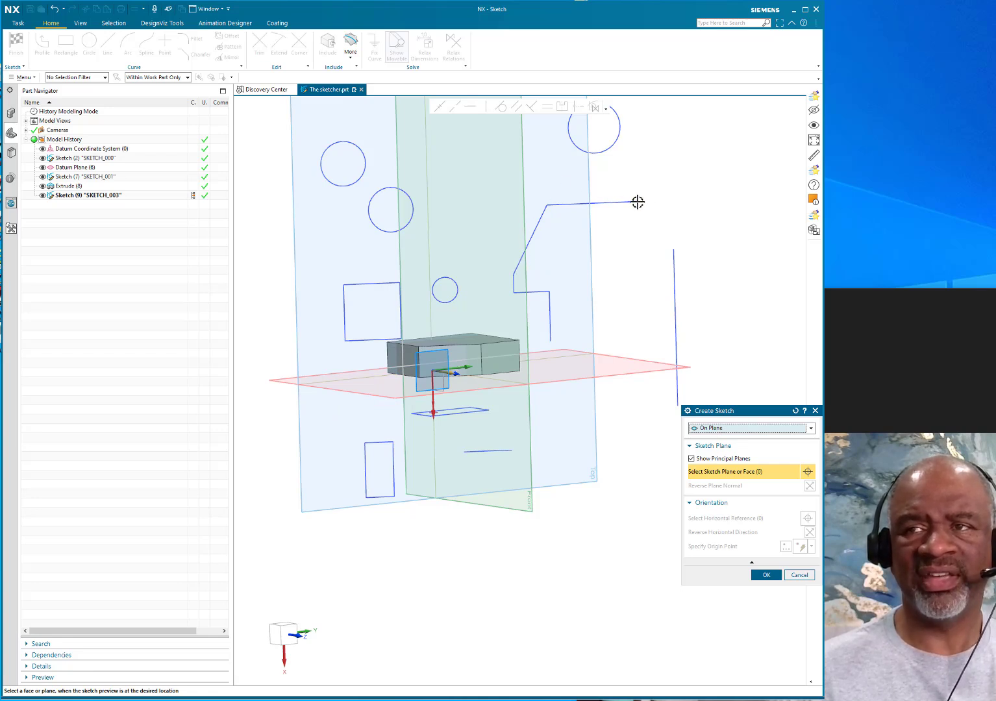
{"action": "left_click", "coordinate": [809, 428]}
{"action": "left_click", "coordinate": [707, 449]}
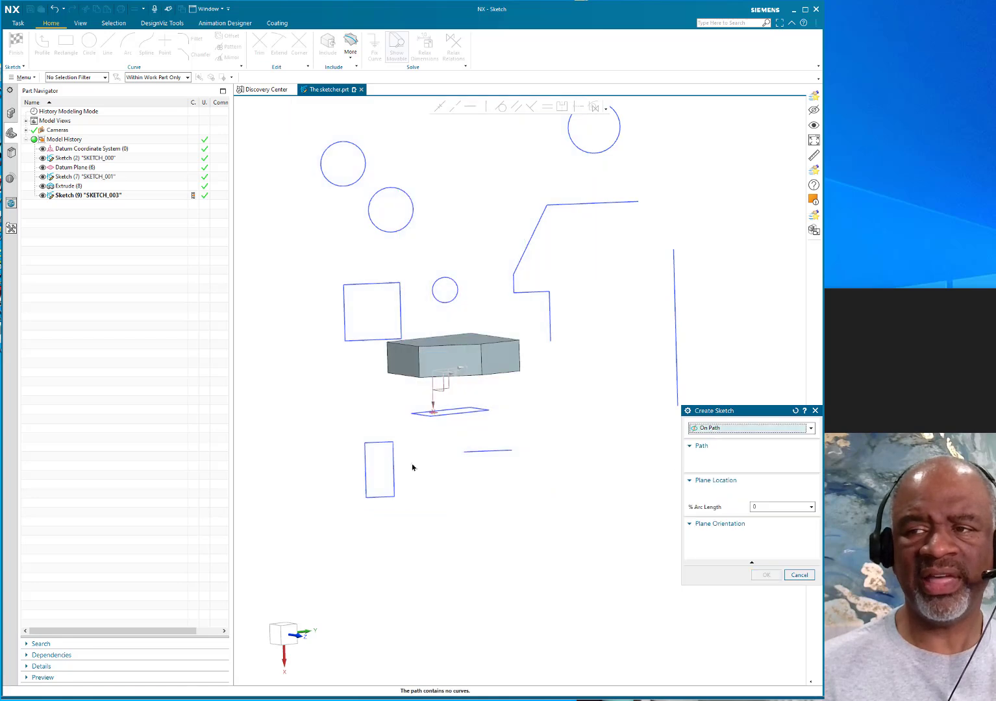
{"action": "left_click", "coordinate": [597, 203]}
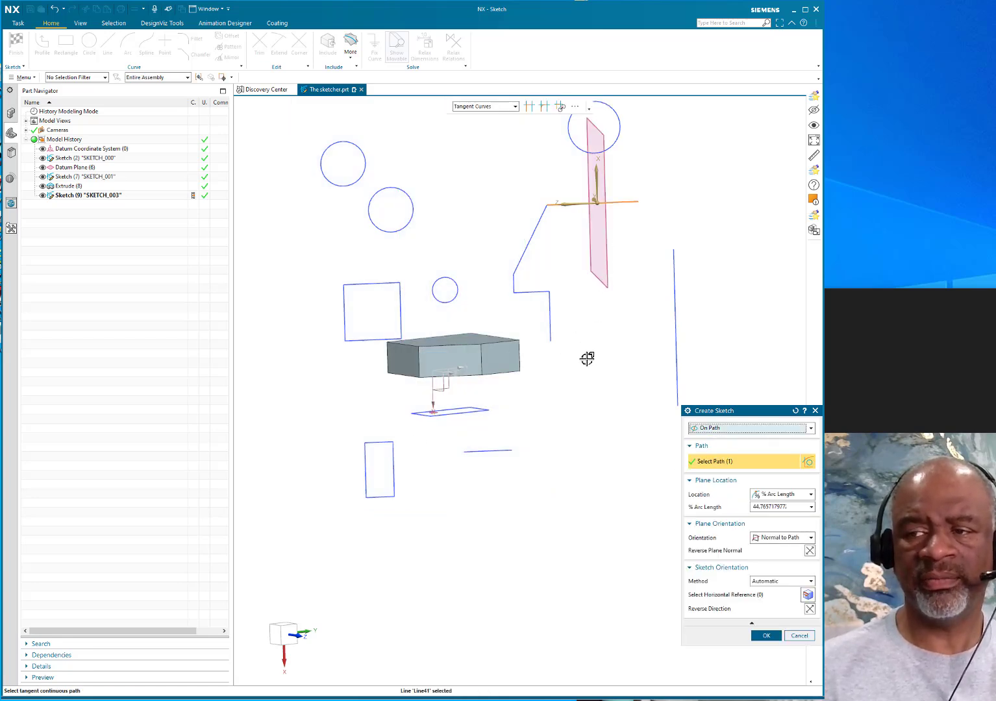
Move the sketch plane along the path to 0 % arc length and reverse the plane normal
{"action": "mouse_move", "coordinate": [592, 479]}
{"action": "middle_mouse_down"}
{"action": "mouse_move", "coordinate": [534, 466]}
{"action": "mouse_move", "coordinate": [529, 482]}
{"action": "mouse_move", "coordinate": [568, 436]}
{"action": "middle_mouse_up"}
{"action": "scroll", "coordinate": [634, 357], "scroll_direction": "up", "scroll_amount": 5}
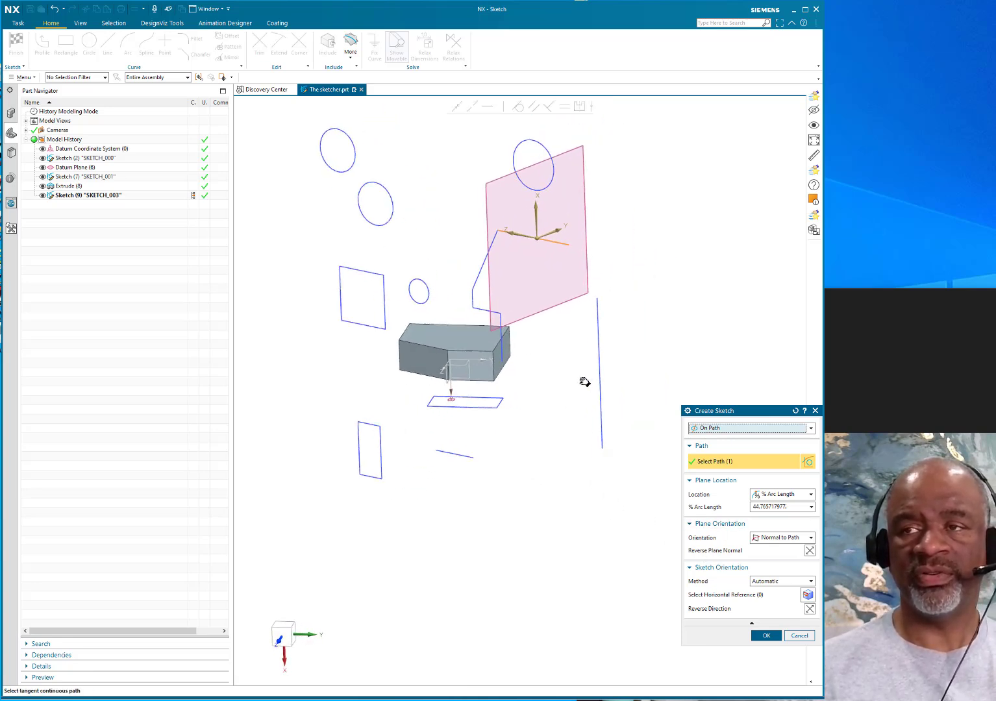
{"action": "scroll", "coordinate": [539, 322], "scroll_direction": "down", "scroll_amount": 3}
{"action": "mouse_move", "coordinate": [549, 331]}
{"action": "middle_mouse_down"}
{"action": "mouse_move", "coordinate": [526, 307]}
{"action": "mouse_move", "coordinate": [493, 318]}
{"action": "mouse_move", "coordinate": [547, 345]}
{"action": "middle_mouse_up"}
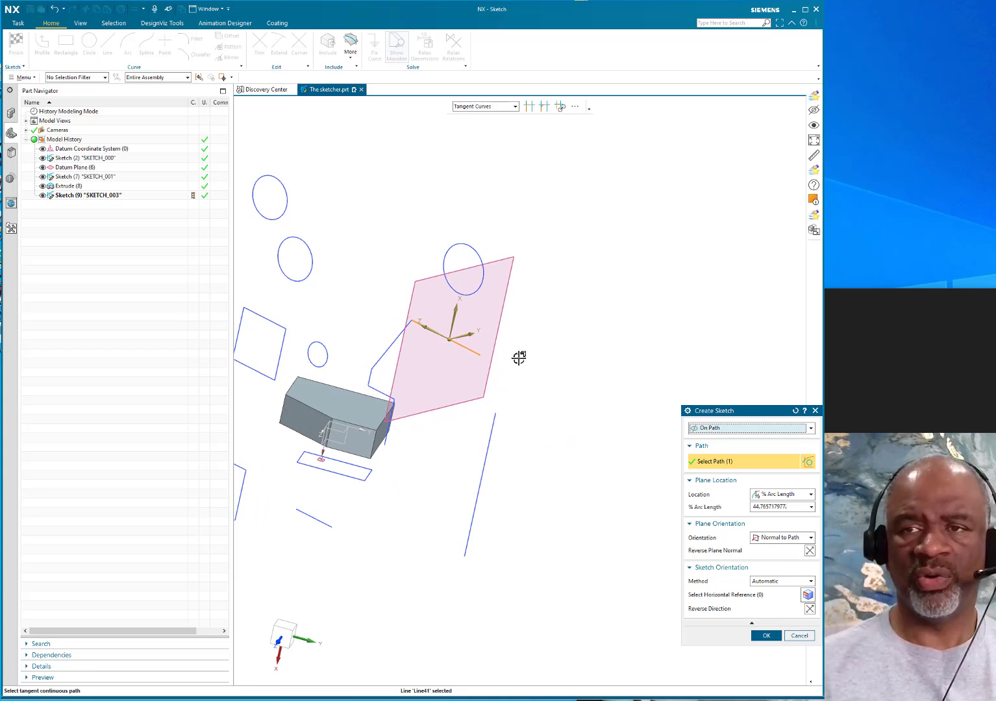
{"action": "left_click_drag", "start_coordinate": [448, 338], "coordinate": [503, 383]}
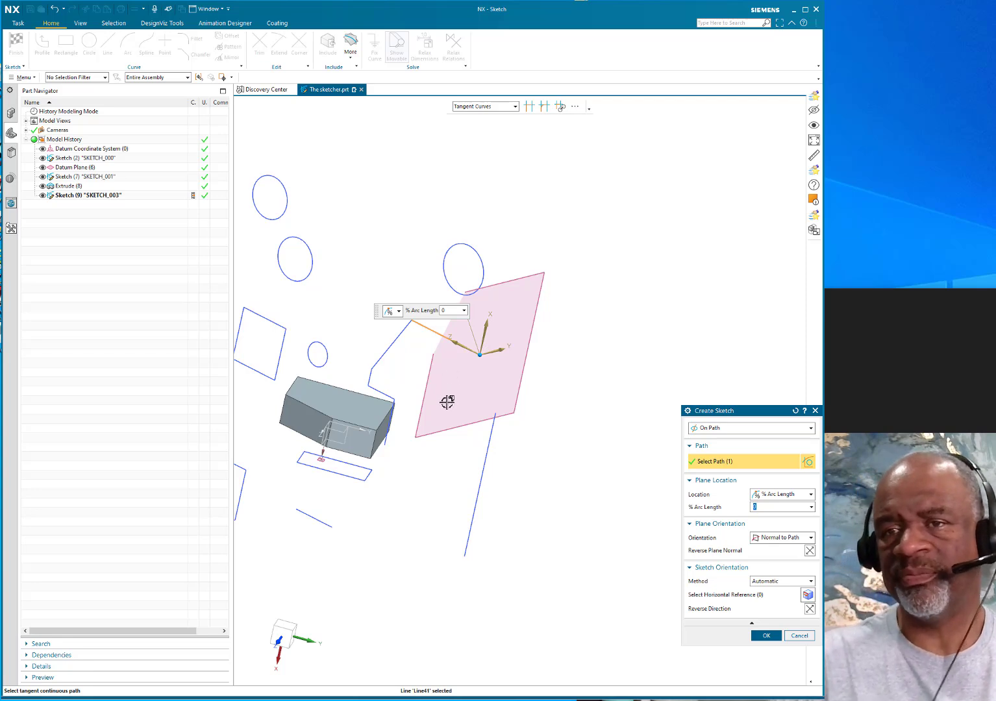
{"action": "double_click", "coordinate": [455, 338]}
{"action": "mouse_move", "coordinate": [585, 375]}
{"action": "middle_mouse_down"}
{"action": "mouse_move", "coordinate": [584, 362]}
{"action": "mouse_move", "coordinate": [529, 342]}
{"action": "mouse_move", "coordinate": [580, 360]}
{"action": "middle_mouse_up"}
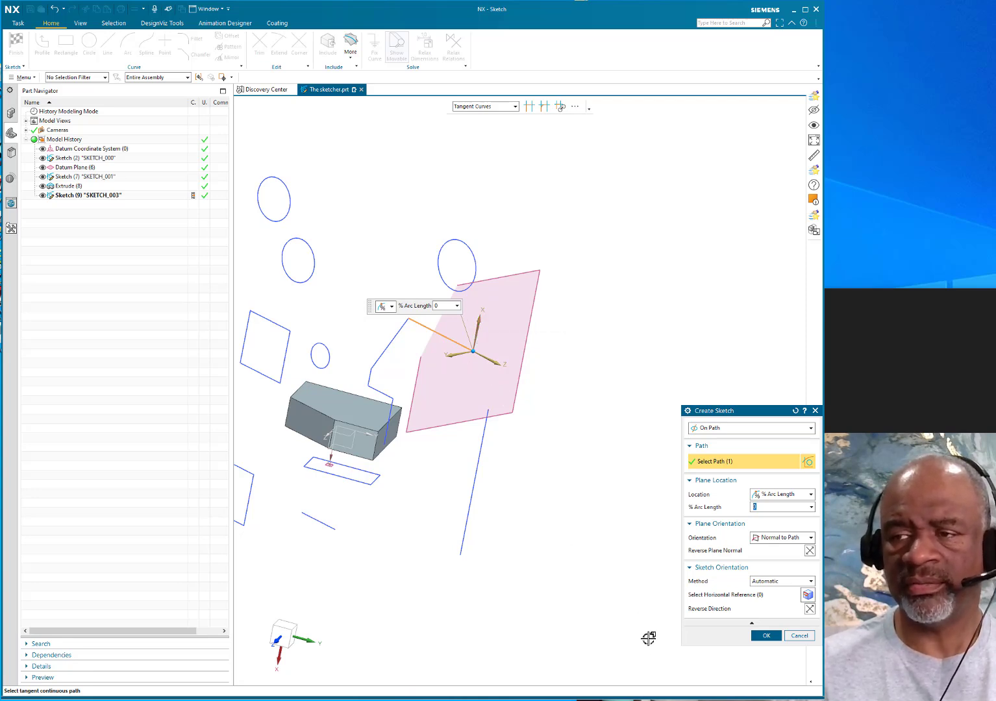
Use the block's short top edge nearest the plane as horizontal reference, reverse the horizontal direction, and create the sketch
{"action": "left_click", "coordinate": [713, 595]}
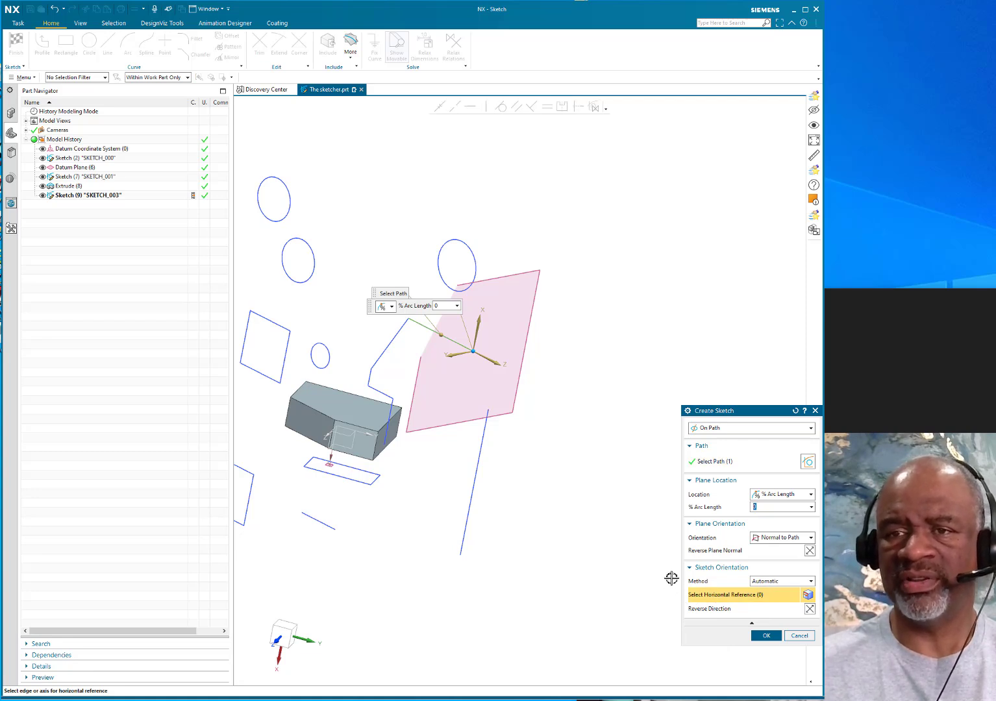
{"action": "scroll", "coordinate": [409, 428], "scroll_direction": "up", "scroll_amount": 3}
{"action": "left_click", "coordinate": [394, 413]}
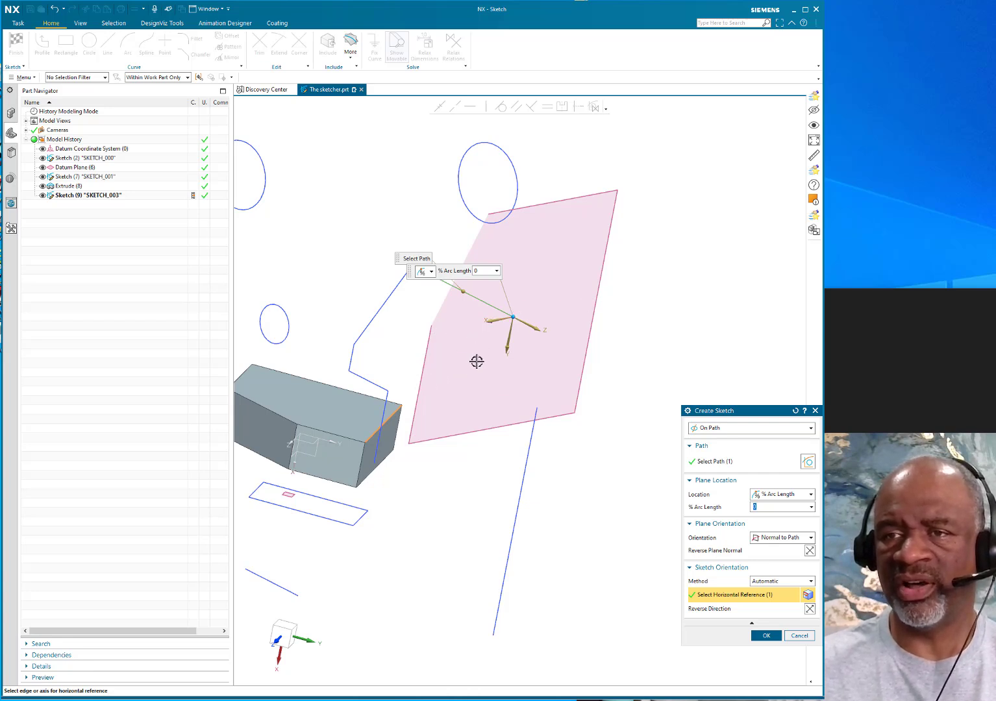
{"action": "mouse_move", "coordinate": [478, 426]}
{"action": "middle_mouse_down"}
{"action": "mouse_move", "coordinate": [472, 407]}
{"action": "mouse_move", "coordinate": [481, 423]}
{"action": "middle_mouse_up"}
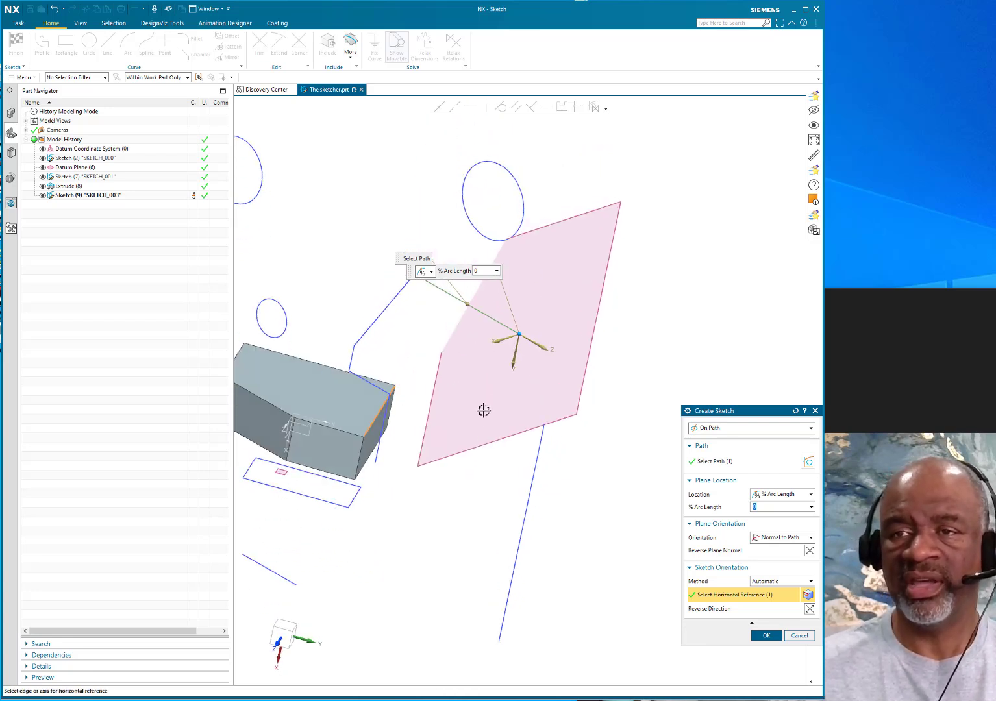
{"action": "double_click", "coordinate": [502, 344]}
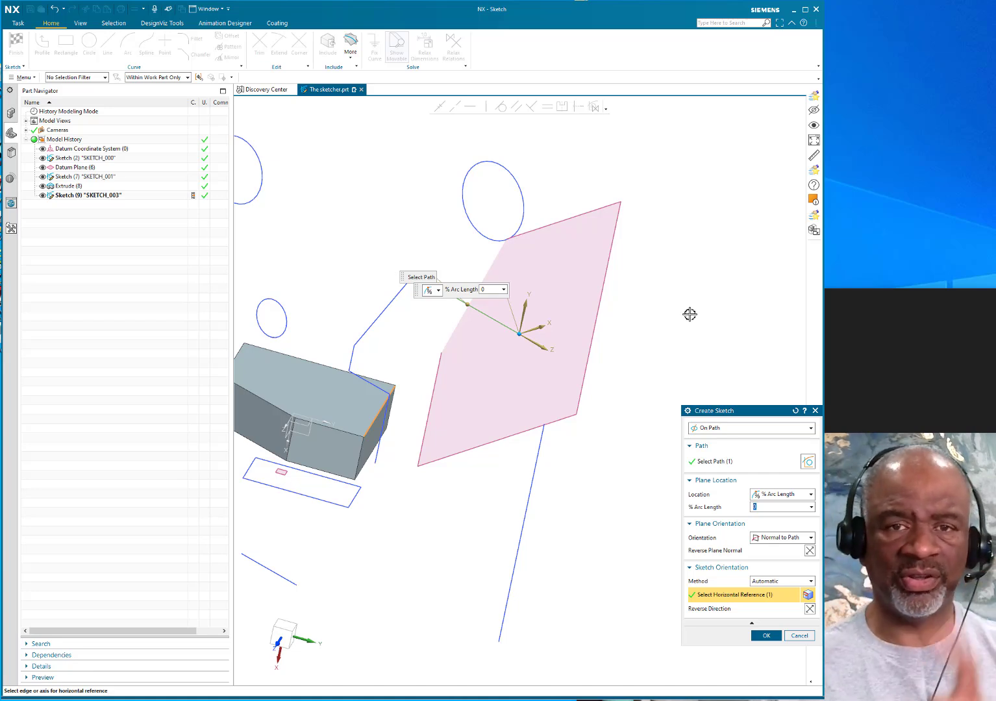
{"action": "mouse_move", "coordinate": [638, 344]}
{"action": "middle_mouse_down"}
{"action": "mouse_move", "coordinate": [614, 339]}
{"action": "mouse_move", "coordinate": [628, 340]}
{"action": "middle_mouse_up"}
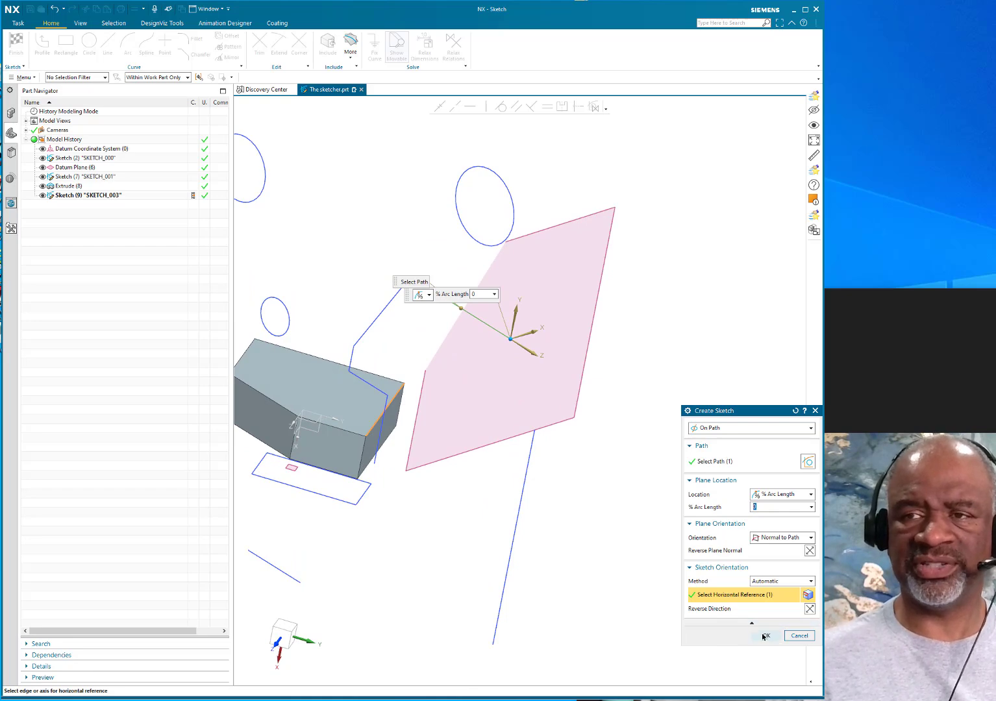
{"action": "left_click", "coordinate": [763, 636]}
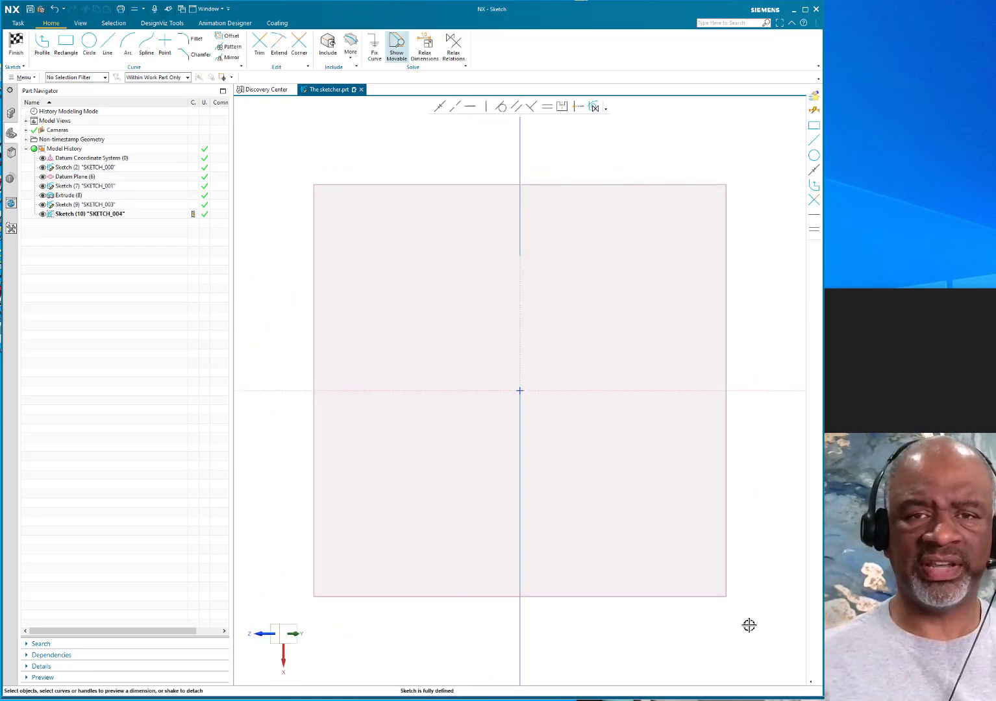
Sketch a tilted rectangle about 1.8 long from its center, placed on the sketch origin
{"action": "left_click", "coordinate": [65, 43]}
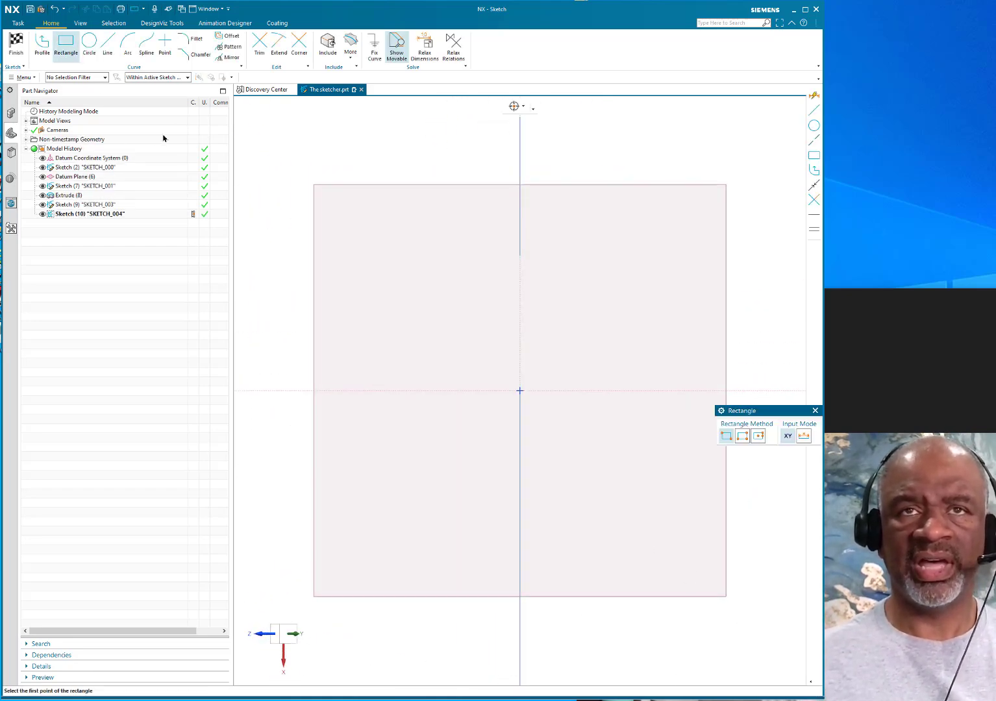
{"action": "left_click", "coordinate": [70, 52]}
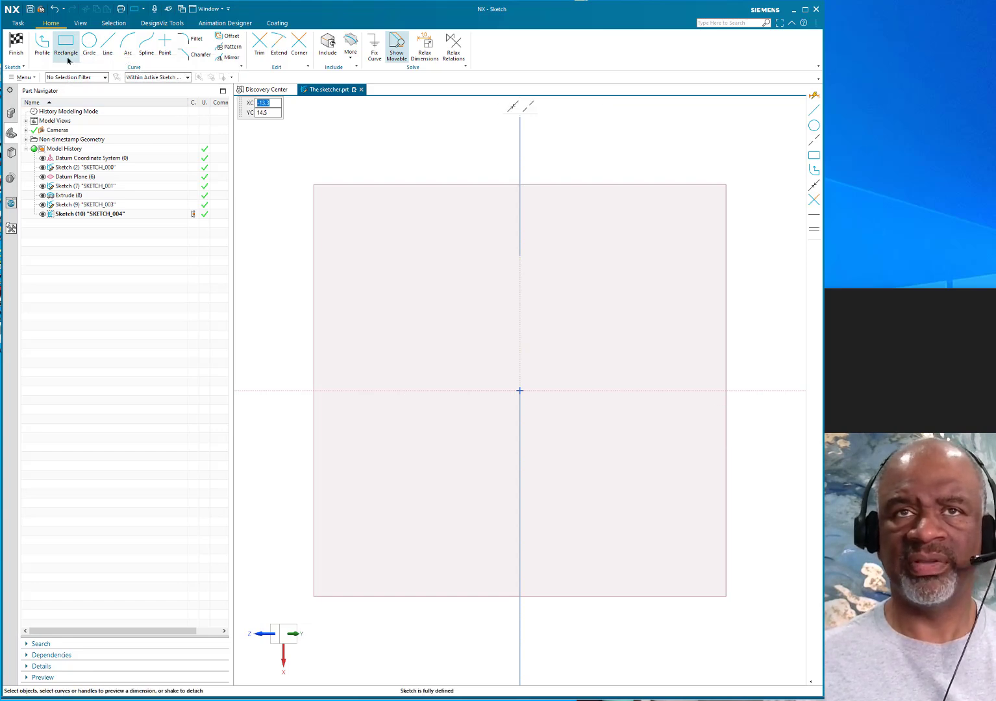
{"action": "left_click", "coordinate": [65, 43]}
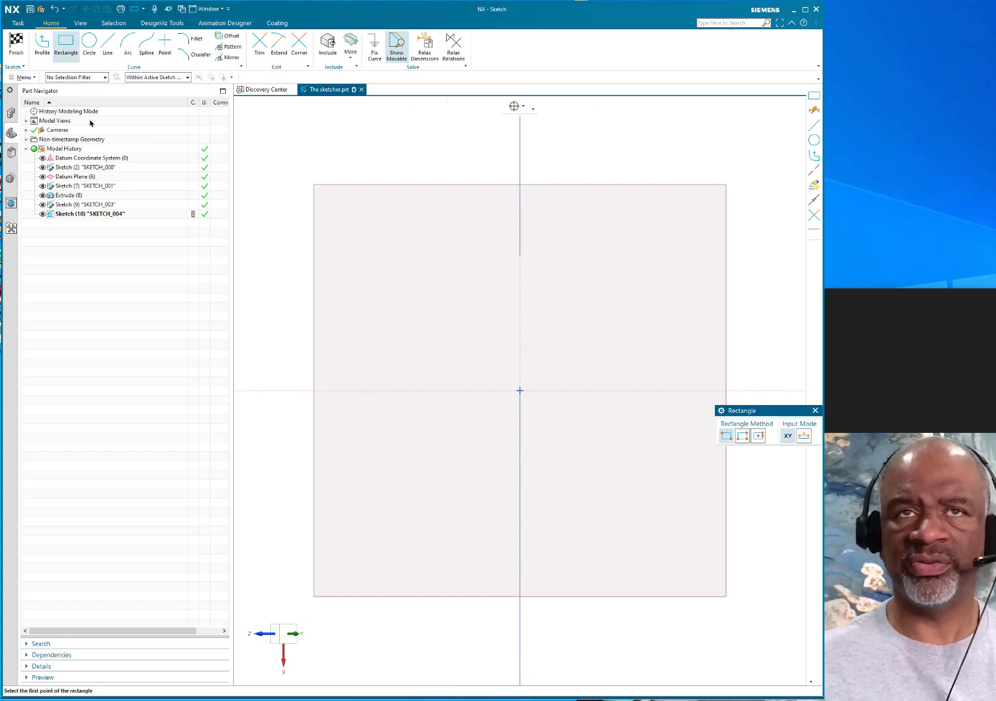
{"action": "left_click", "coordinate": [758, 436]}
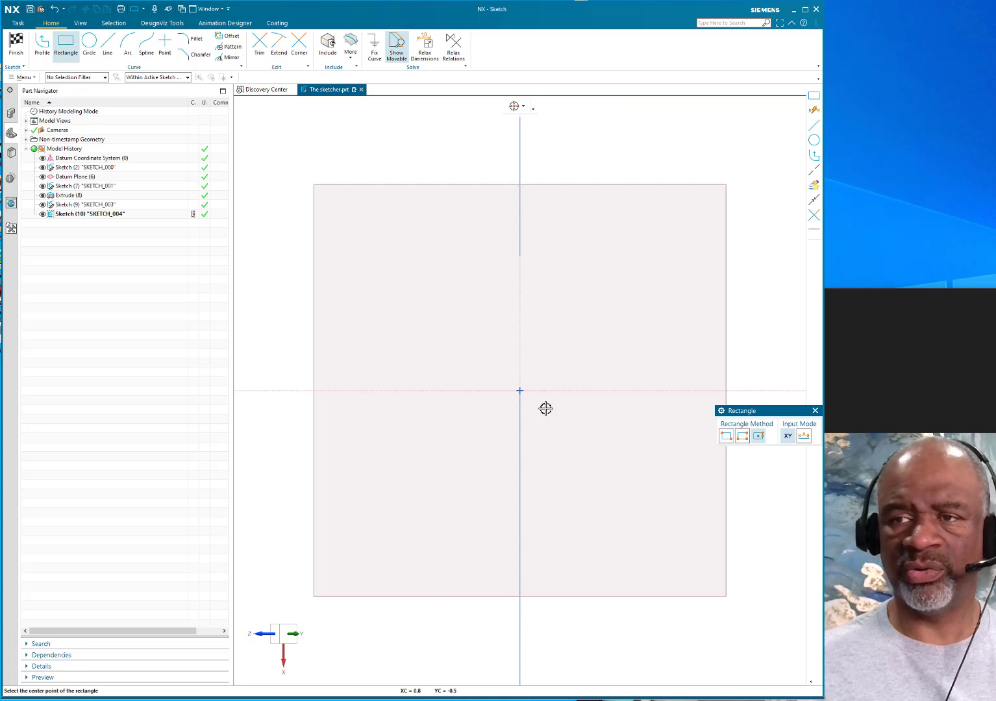
{"action": "left_click", "coordinate": [520, 390]}
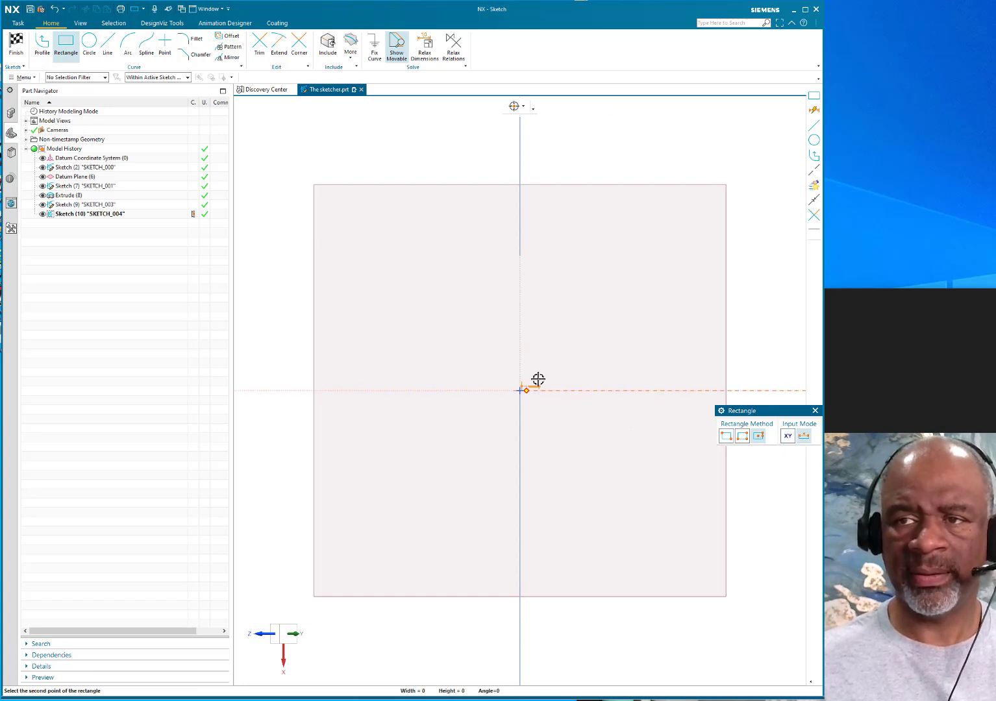
{"action": "left_click", "coordinate": [547, 367]}
{"action": "left_click", "coordinate": [536, 356]}
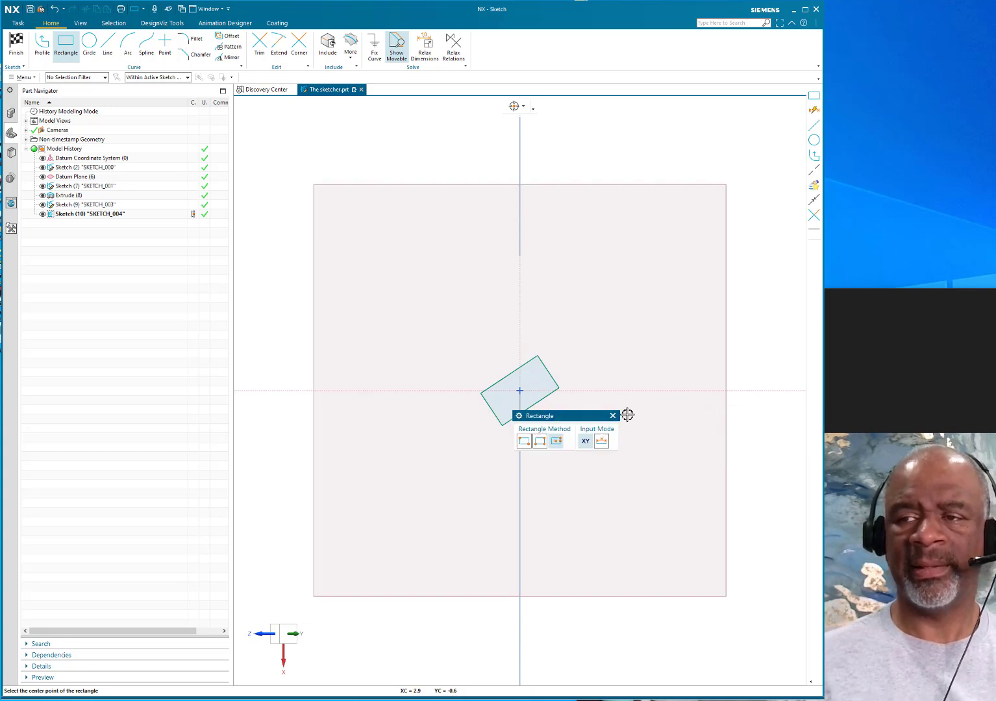
{"action": "left_click", "coordinate": [612, 415]}
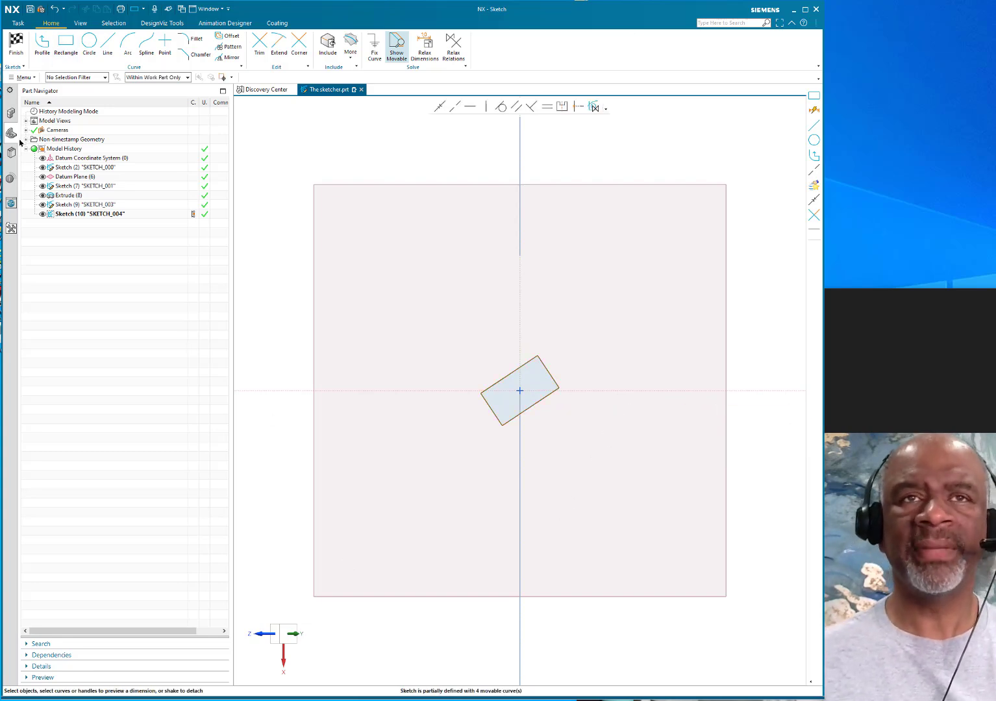
Dimension the rectangle's upper long side, stretching it from both ends to a length of 2.1, and finish the sketch
{"action": "scroll", "coordinate": [495, 371], "scroll_direction": "up", "scroll_amount": 4}
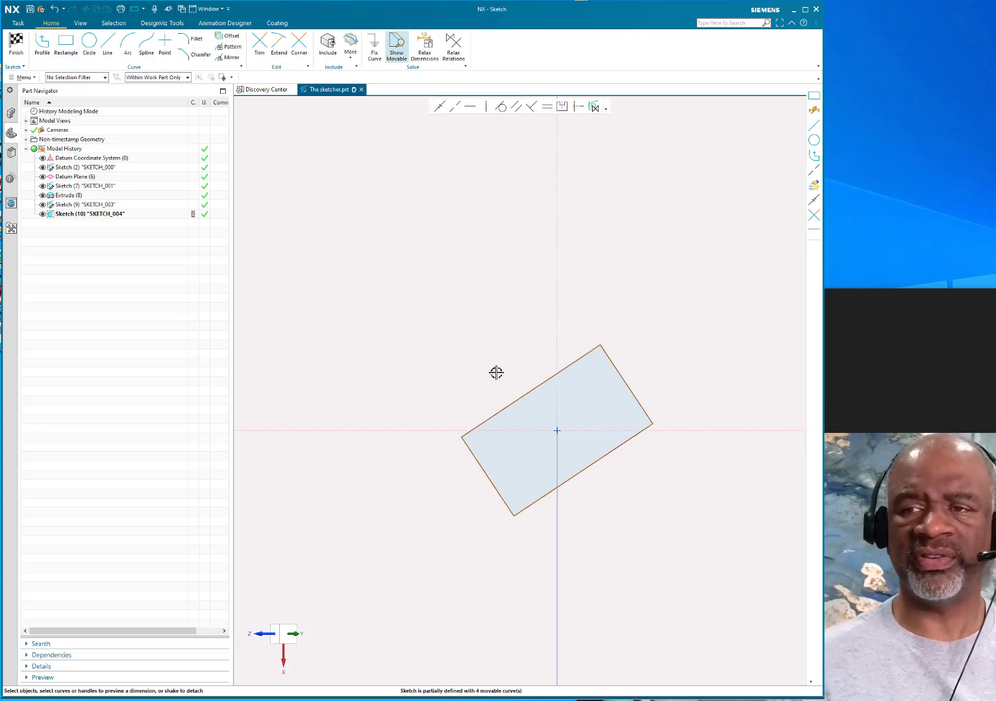
{"action": "left_click", "coordinate": [497, 409]}
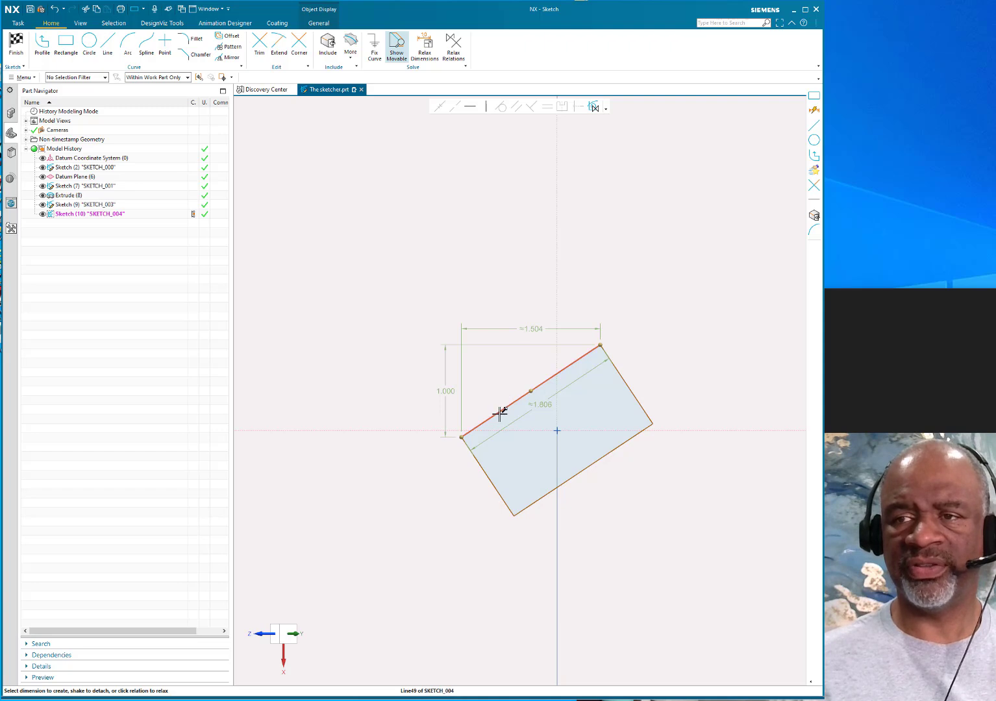
{"action": "left_click", "coordinate": [544, 400]}
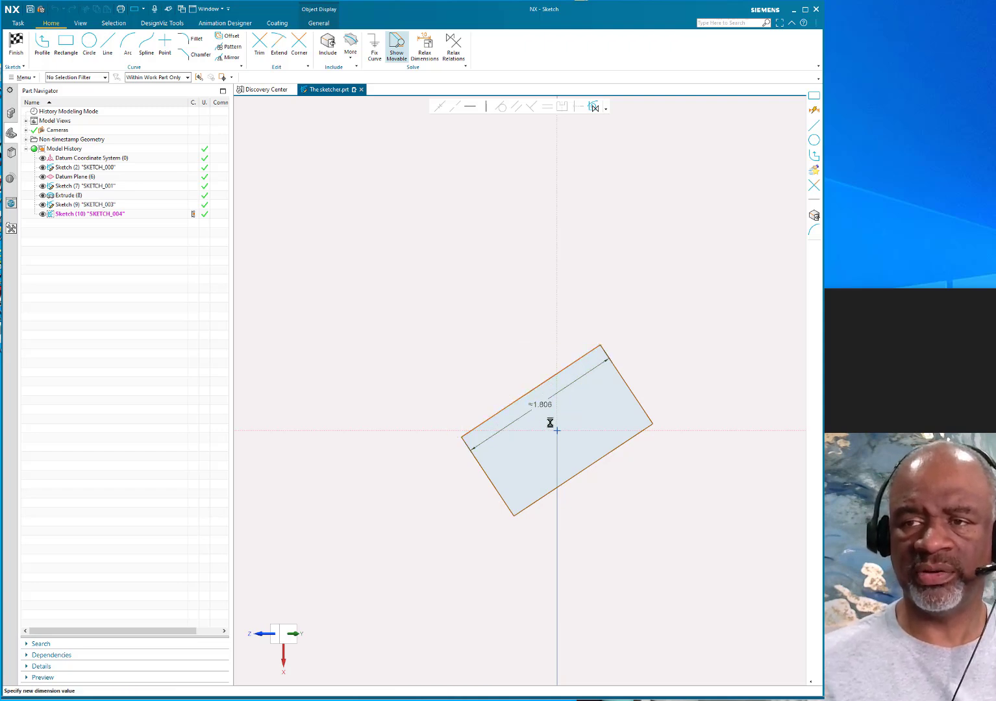
{"action": "left_click_drag", "start_coordinate": [617, 354], "coordinate": [624, 349]}
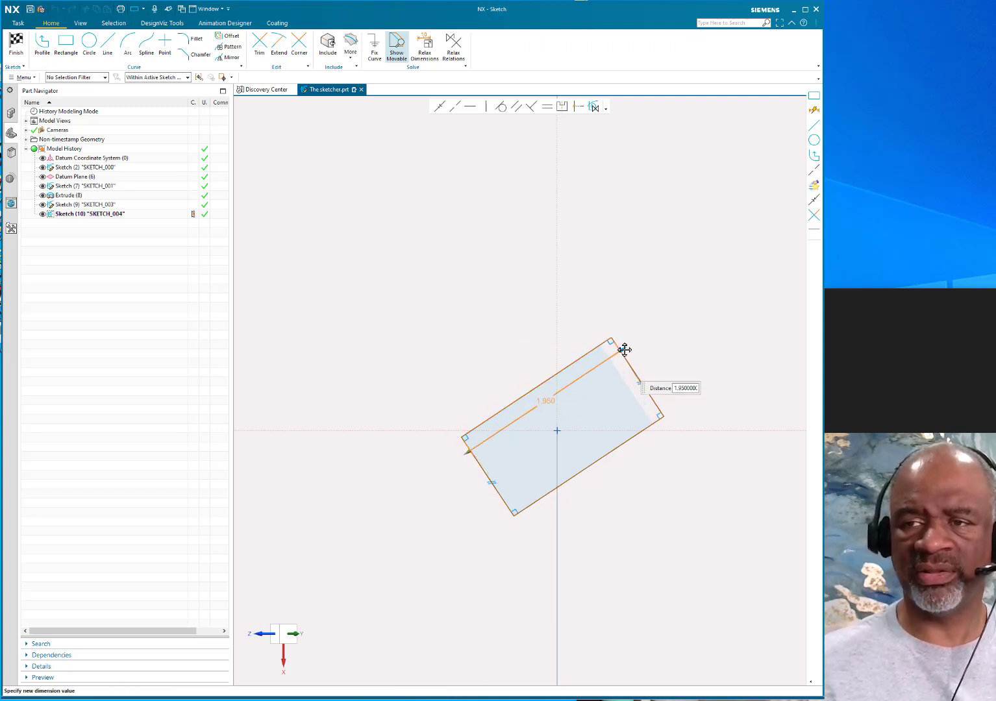
{"action": "left_click_drag", "start_coordinate": [472, 447], "coordinate": [458, 453]}
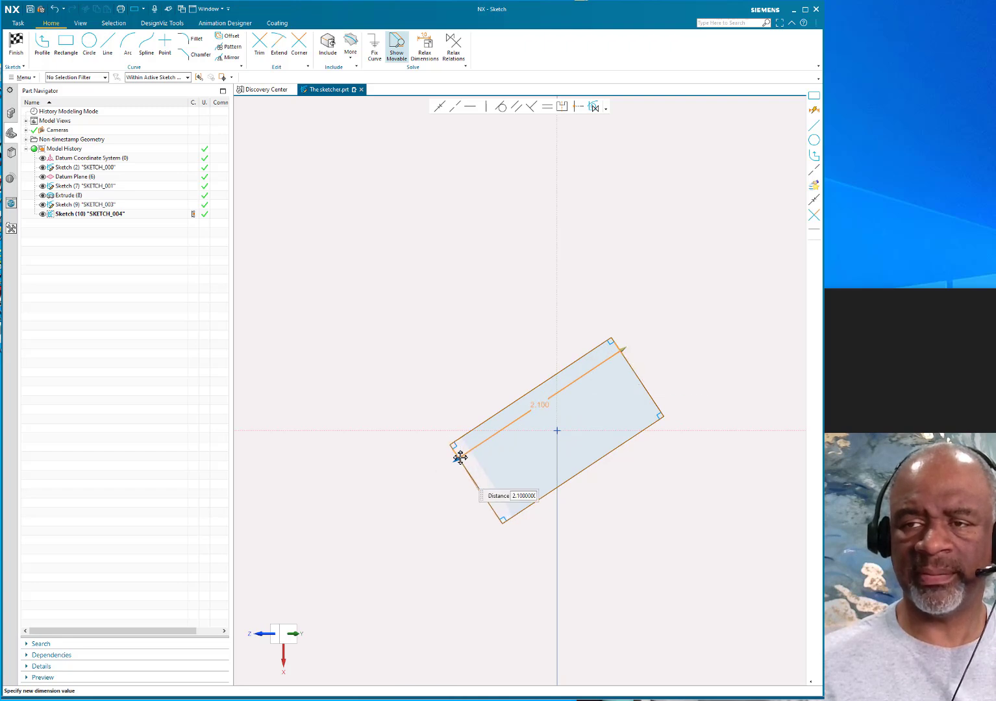
{"action": "left_click", "coordinate": [10, 55]}
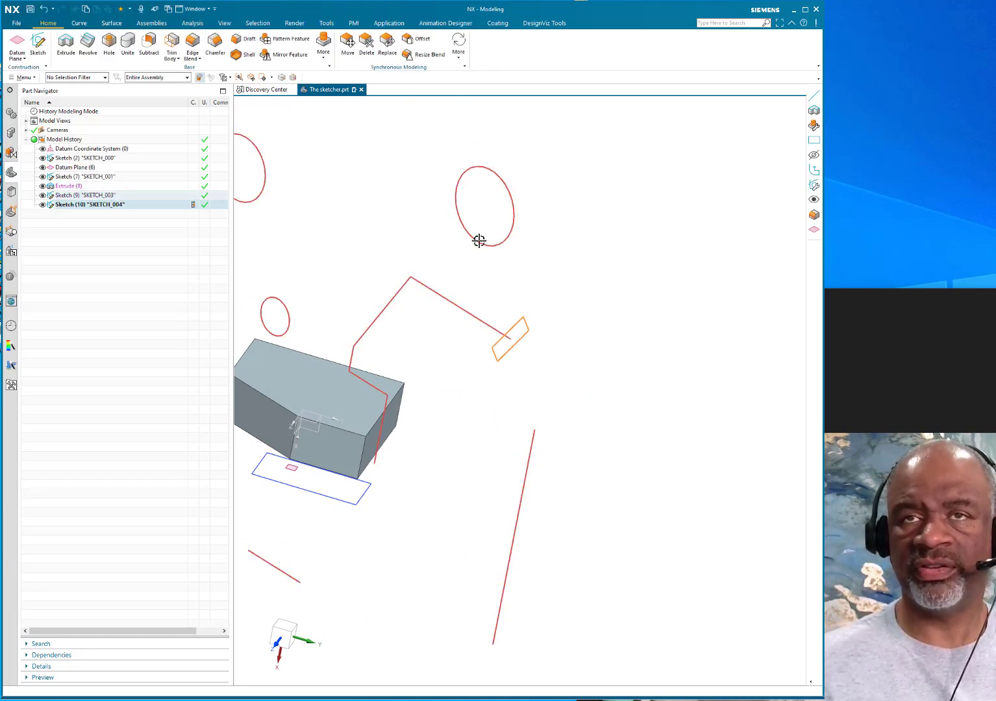
Create a Sweep Along Guide with the tilted rectangle as section and all five connected lines of the open profile as guide
{"action": "left_click", "coordinate": [111, 23]}
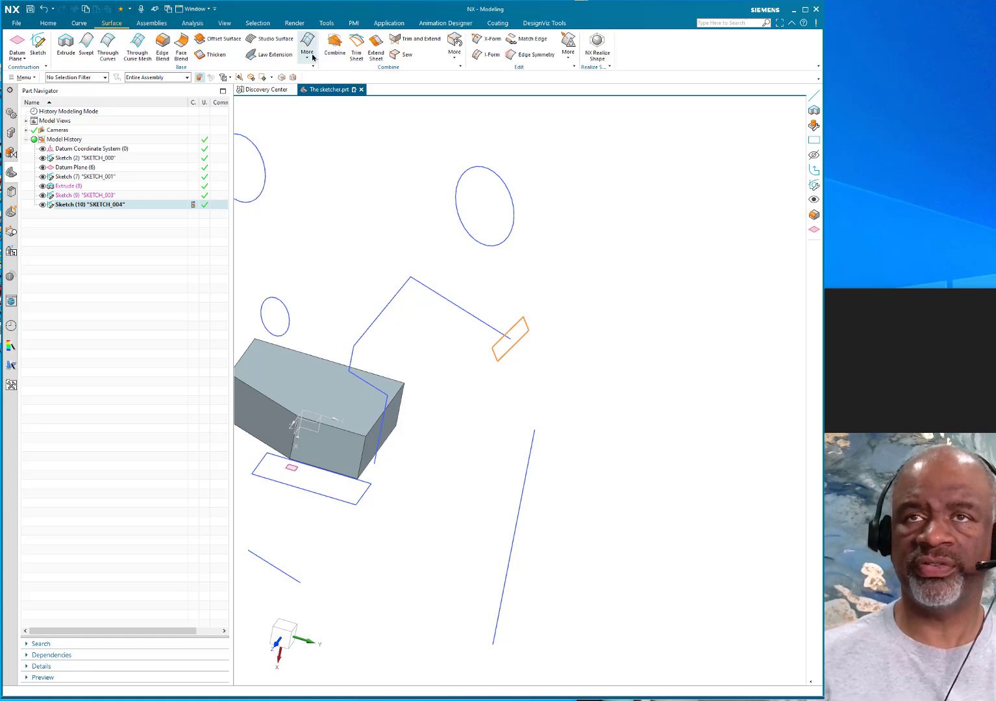
{"action": "left_click", "coordinate": [307, 46]}
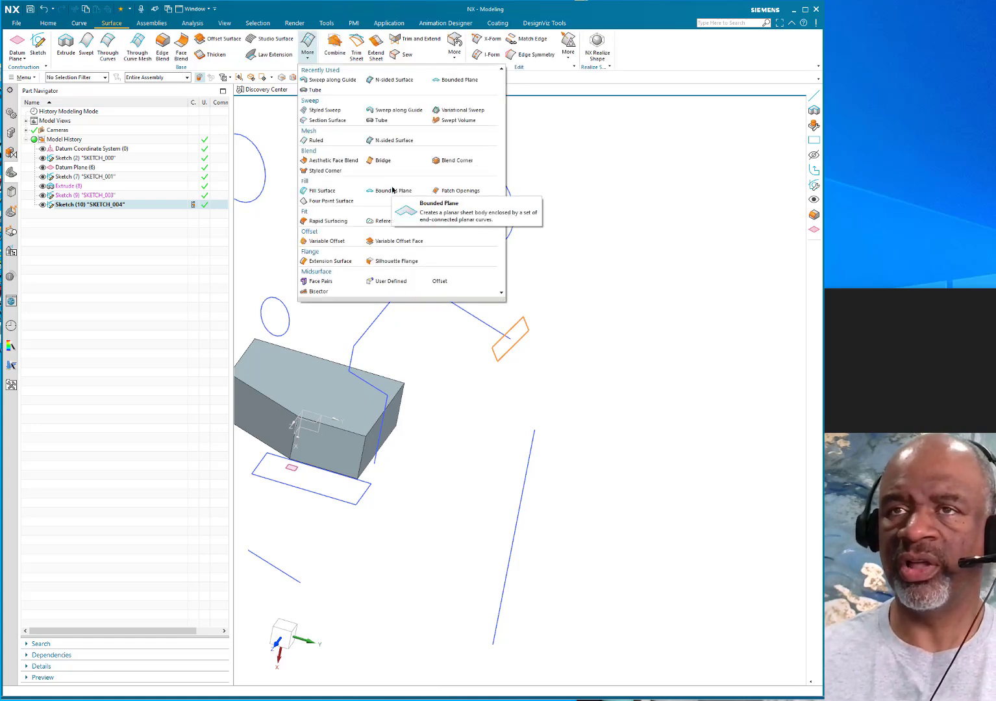
{"action": "left_click", "coordinate": [398, 110]}
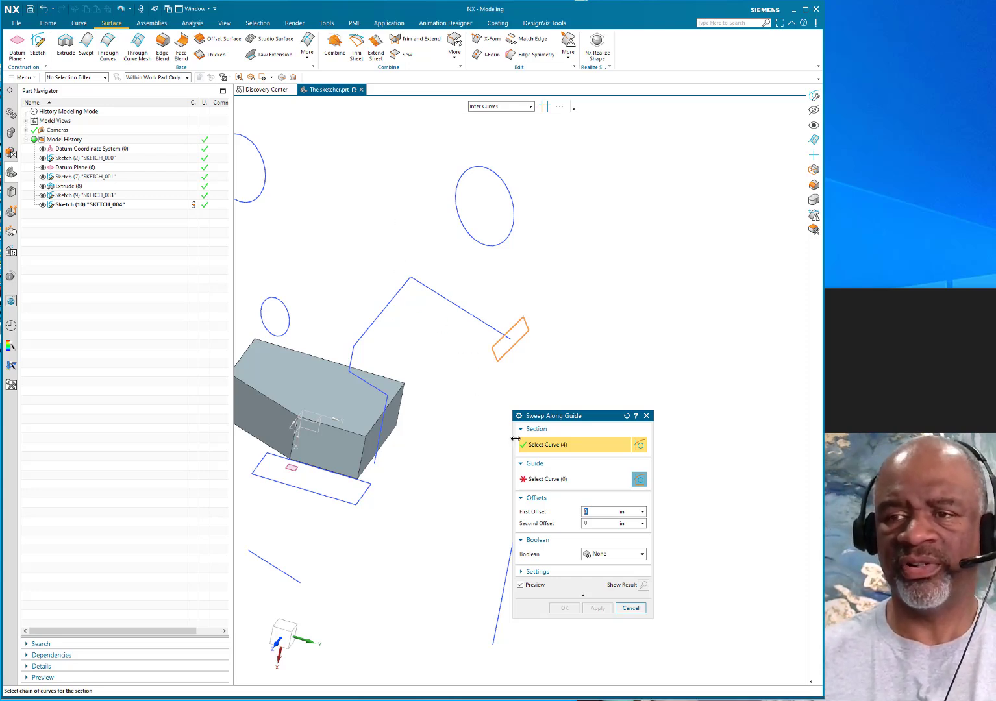
{"action": "left_click", "coordinate": [542, 478]}
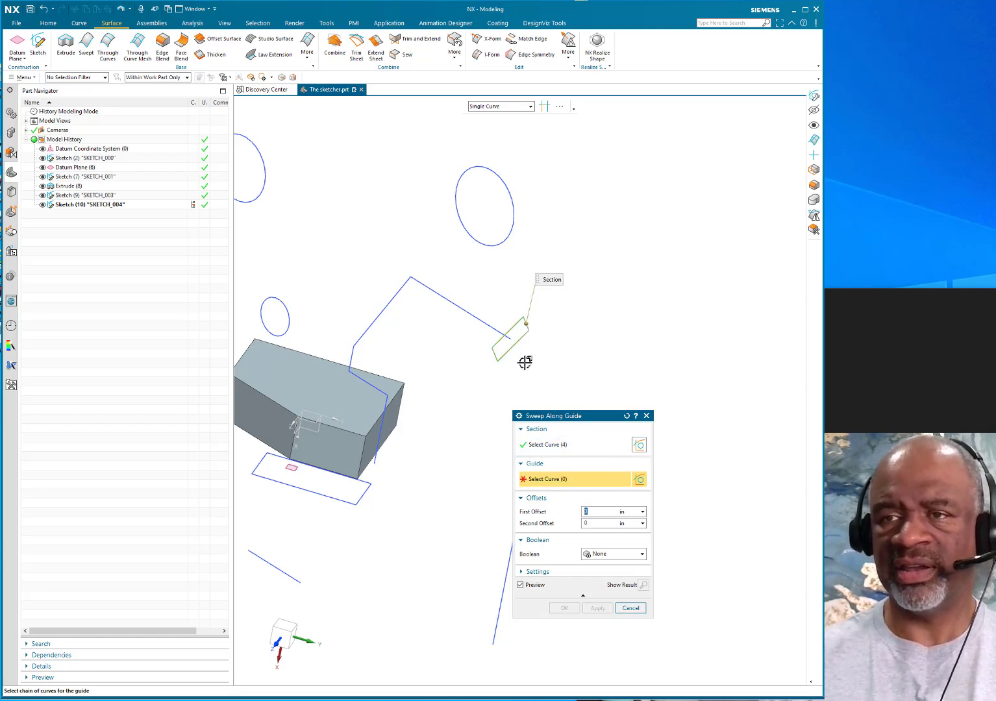
{"action": "left_click", "coordinate": [490, 325]}
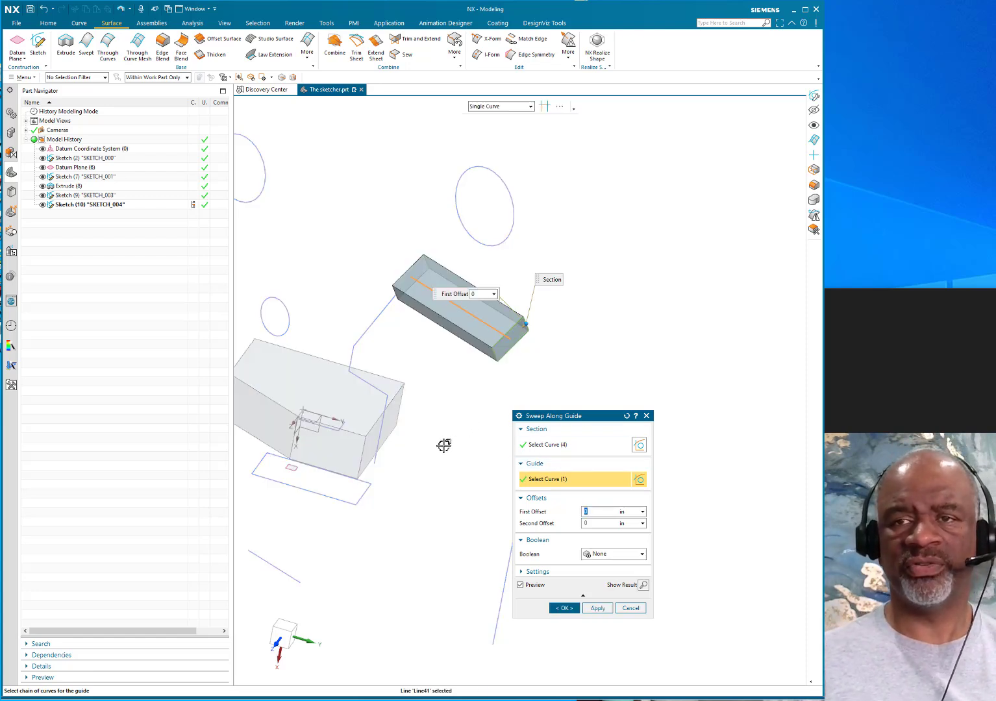
{"action": "left_click", "coordinate": [379, 315]}
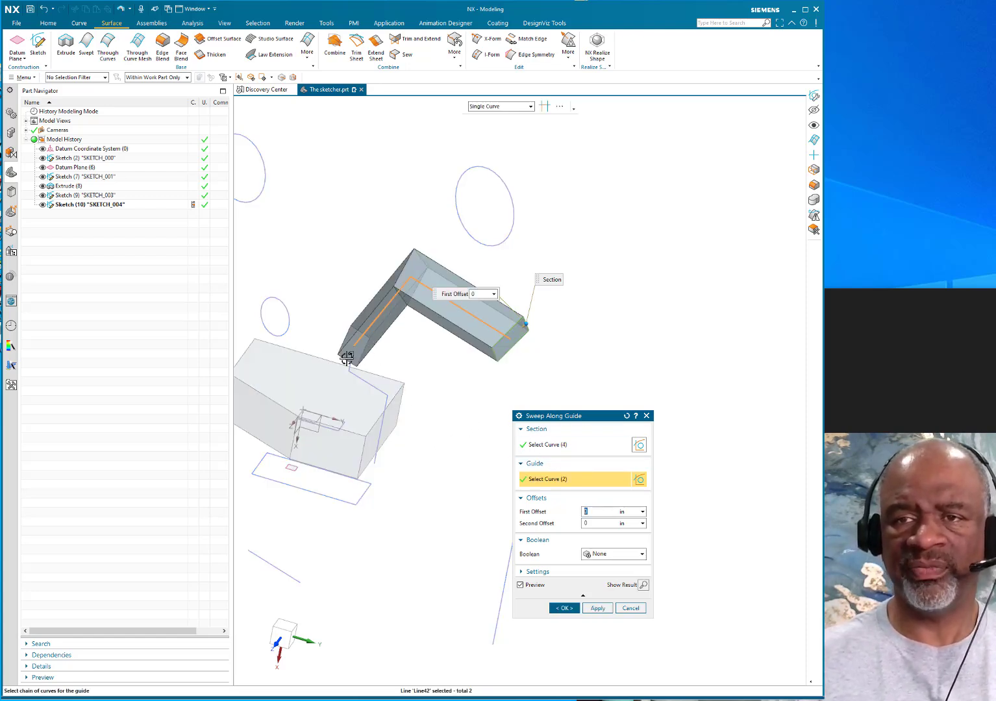
{"action": "left_click", "coordinate": [351, 354]}
{"action": "left_click", "coordinate": [384, 393]}
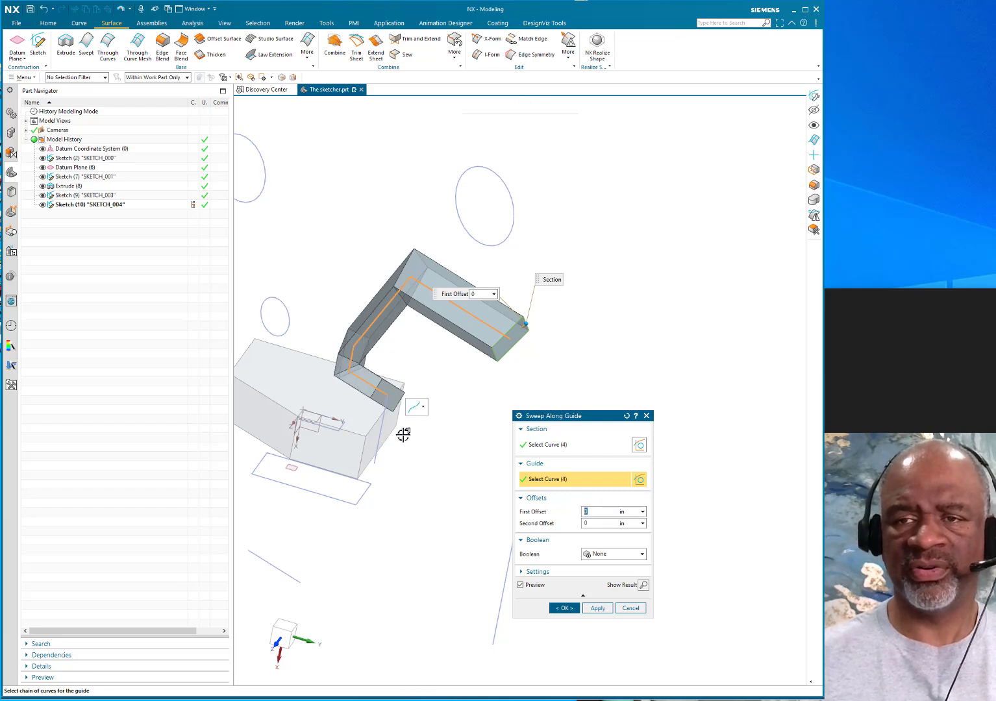
{"action": "left_click", "coordinate": [380, 430]}
{"action": "middle_click_drag", "start_coordinate": [462, 374], "coordinate": [504, 349]}
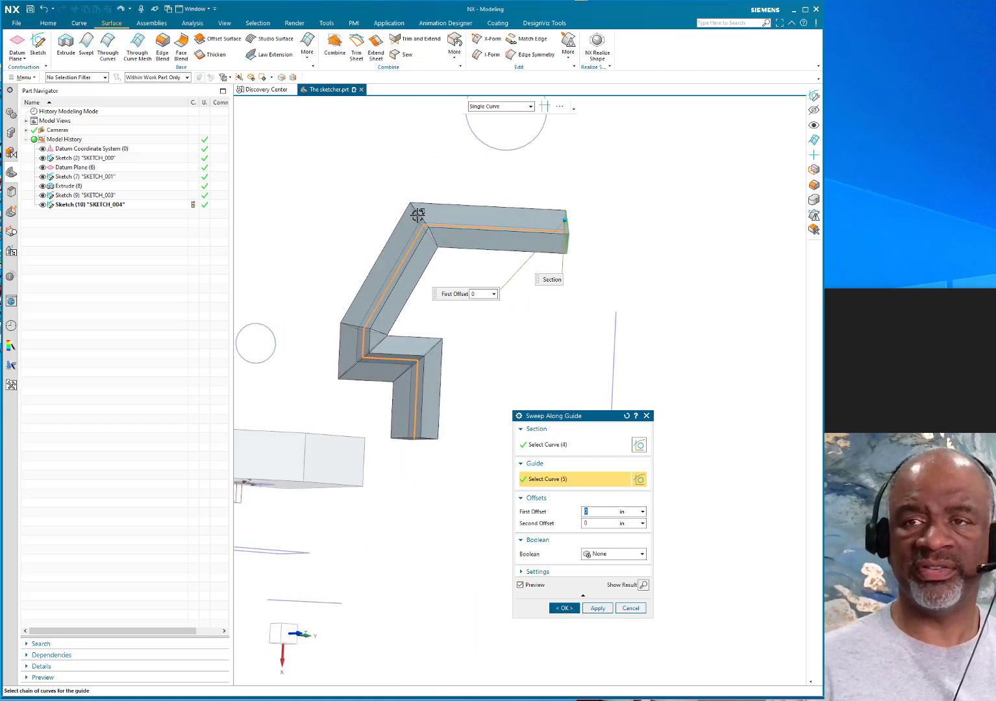
{"action": "middle_click_drag", "start_coordinate": [468, 295], "coordinate": [447, 281]}
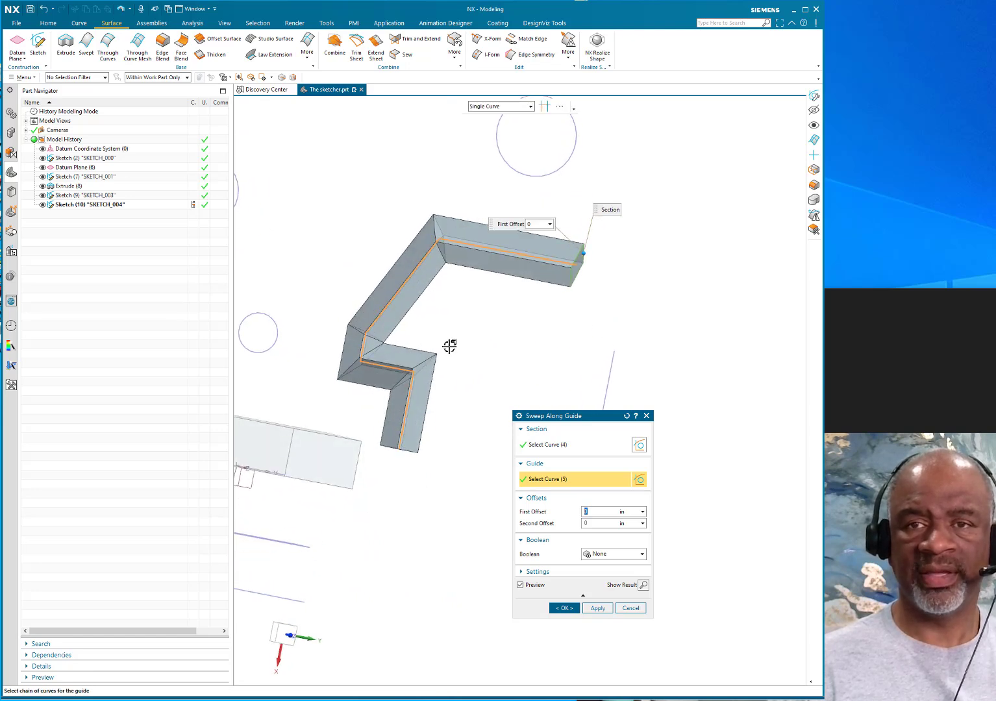
{"action": "left_click", "coordinate": [562, 607]}
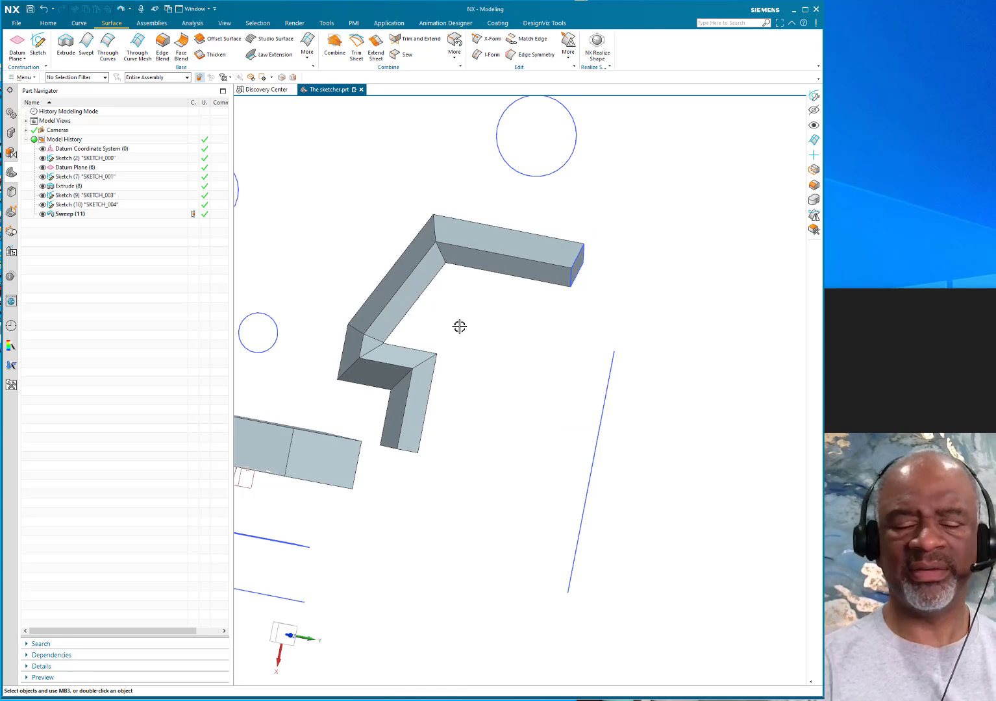